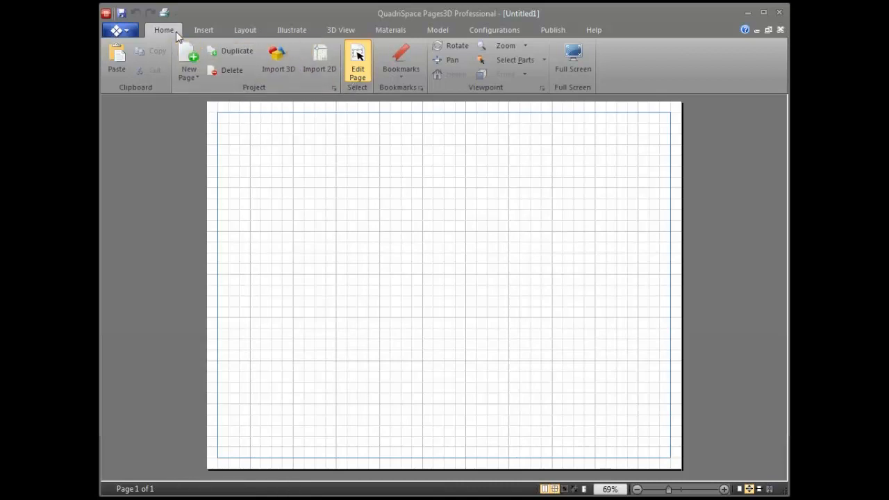
Divide the page into columns, trying two columns first and settling on three.
left_click(206, 30)
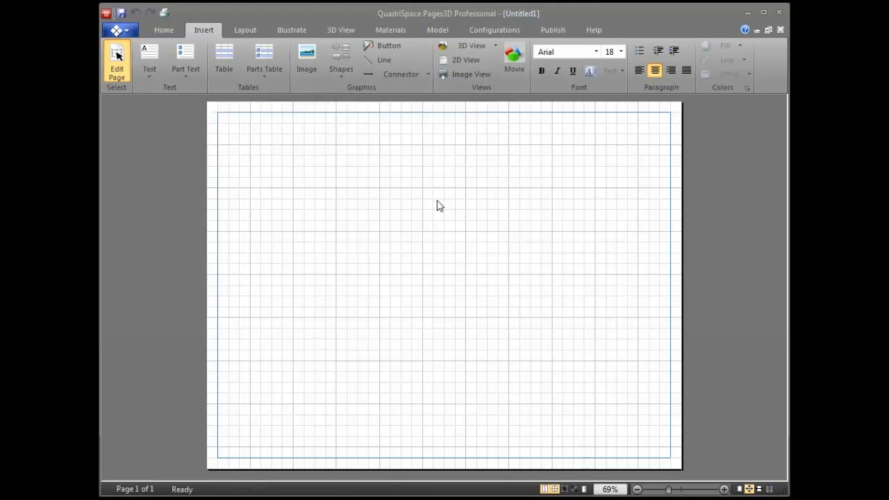
left_click(246, 29)
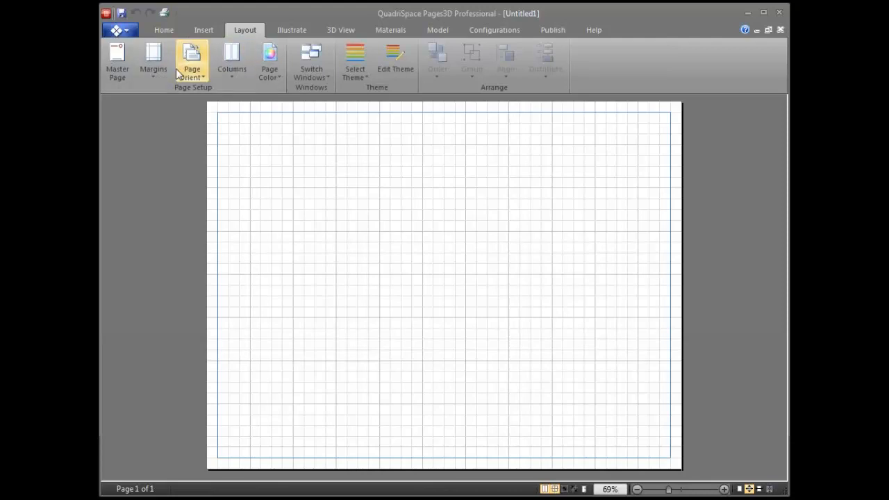
left_click(230, 75)
left_click(232, 121)
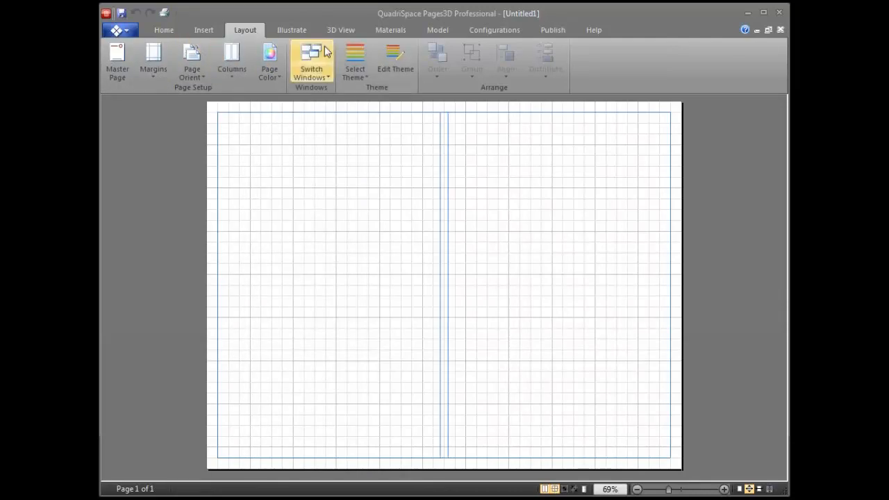
left_click(231, 73)
left_click(239, 138)
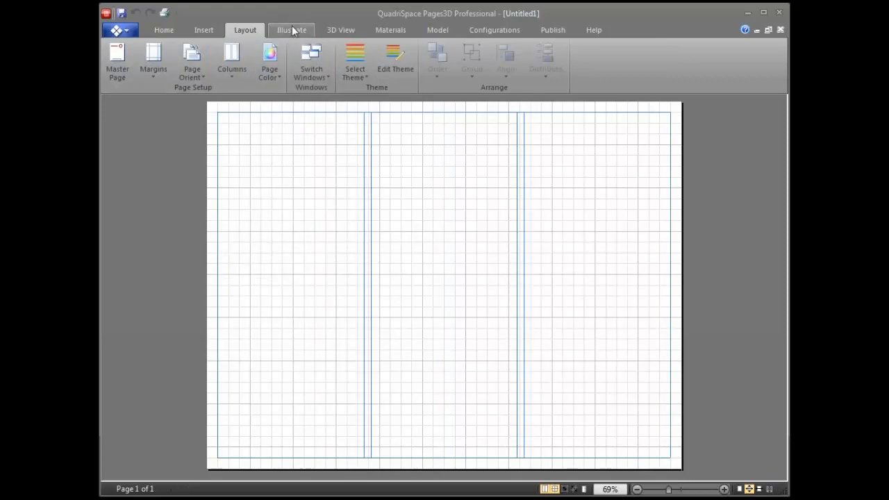
left_click(293, 30)
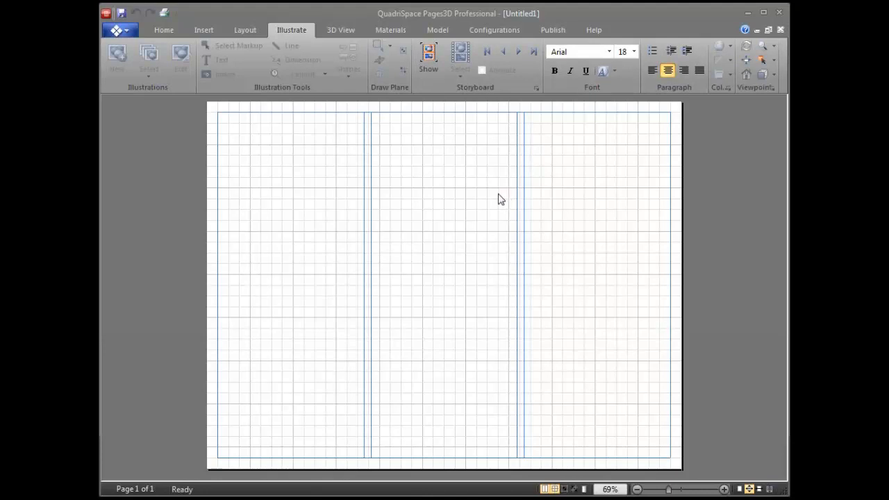
left_click(340, 31)
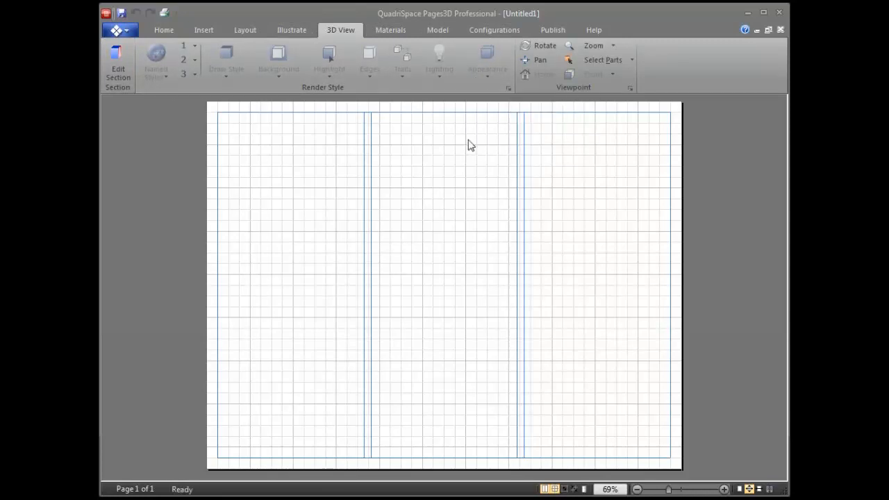
left_click(392, 31)
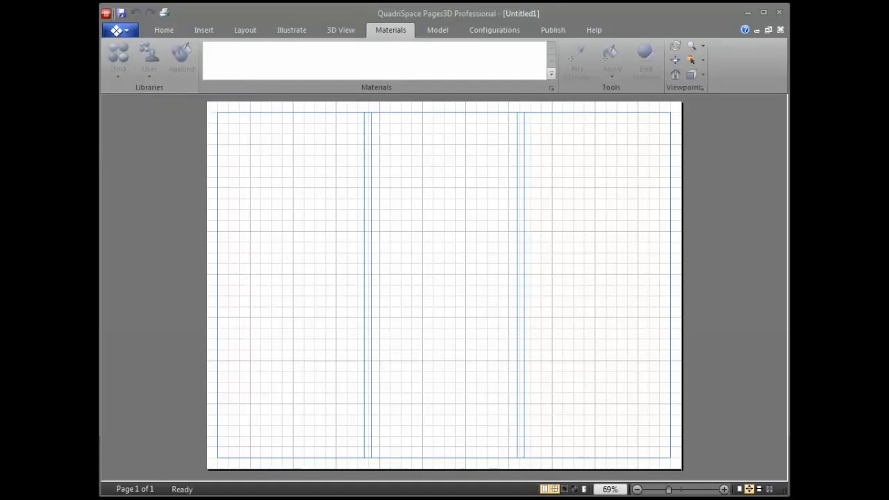
left_click(434, 30)
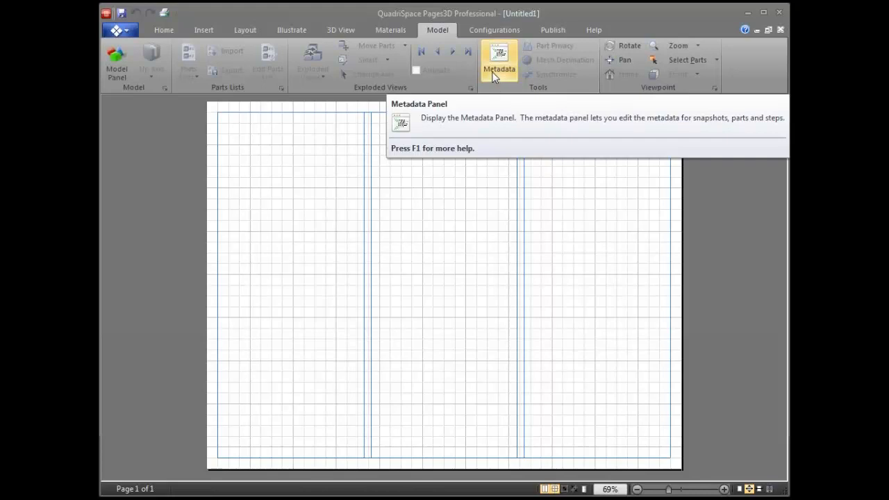
left_click(491, 34)
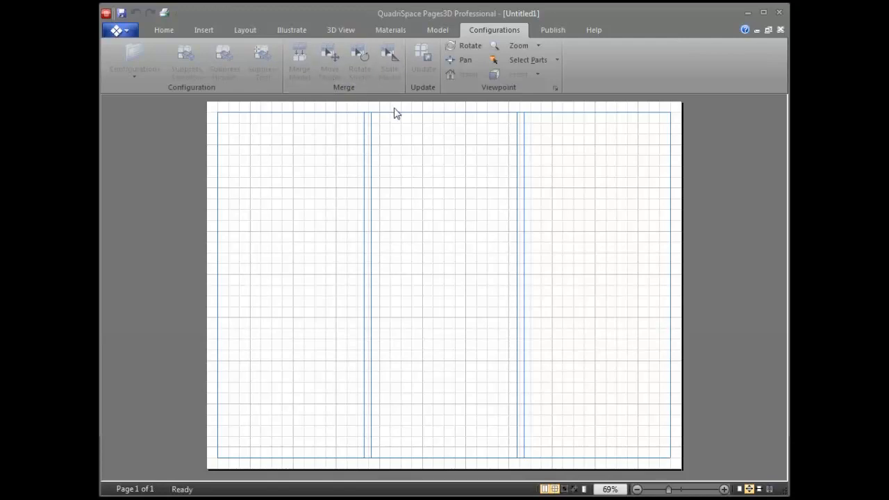
left_click(554, 30)
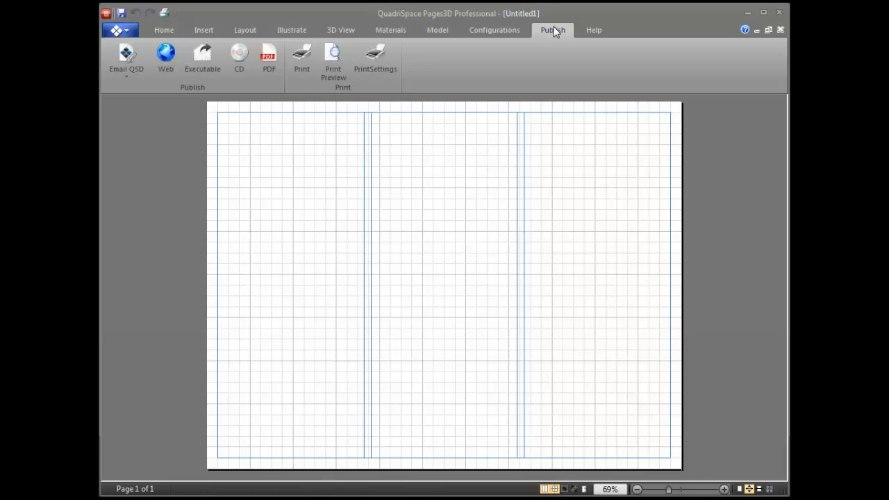
Import the 3D model Power_supply_flow_analysis.SLDASM using its last saved quality, ignoring all missing textures.
left_click(167, 31)
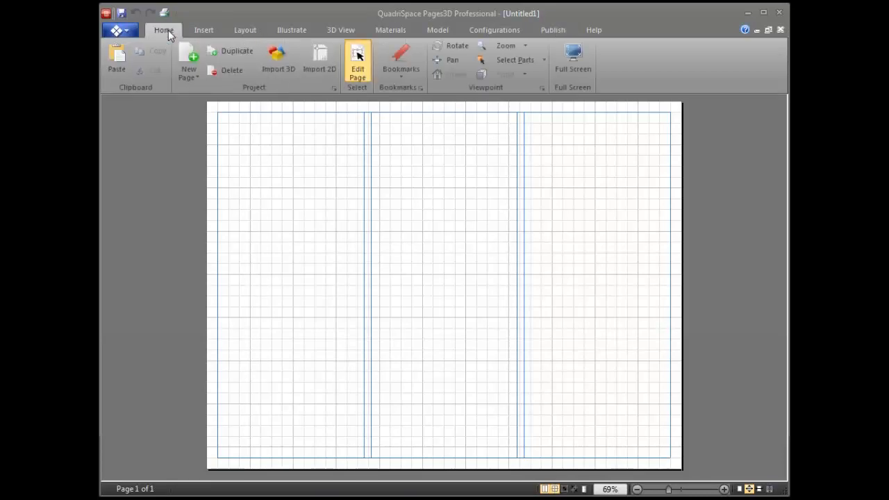
left_click(276, 65)
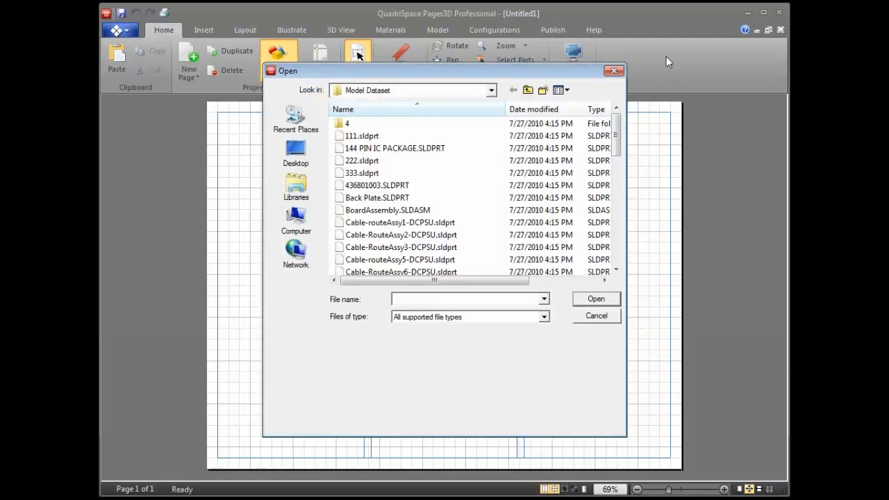
left_click_drag(615, 135, 616, 240)
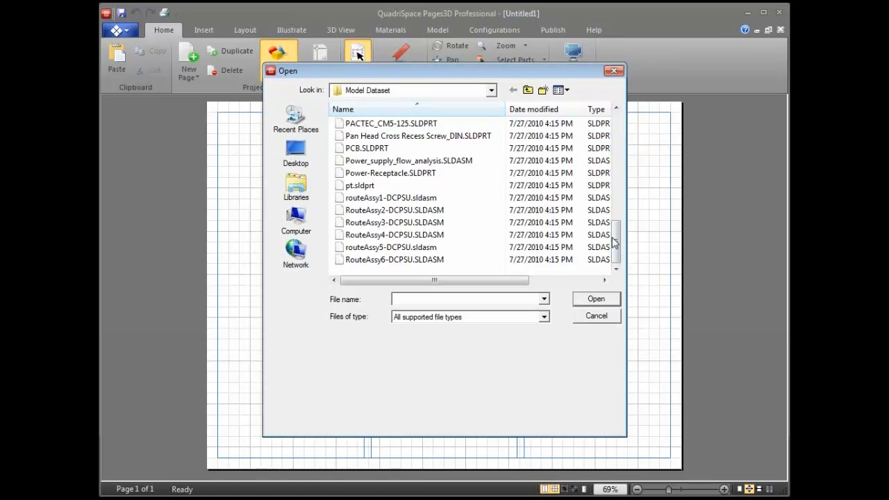
left_click(409, 160)
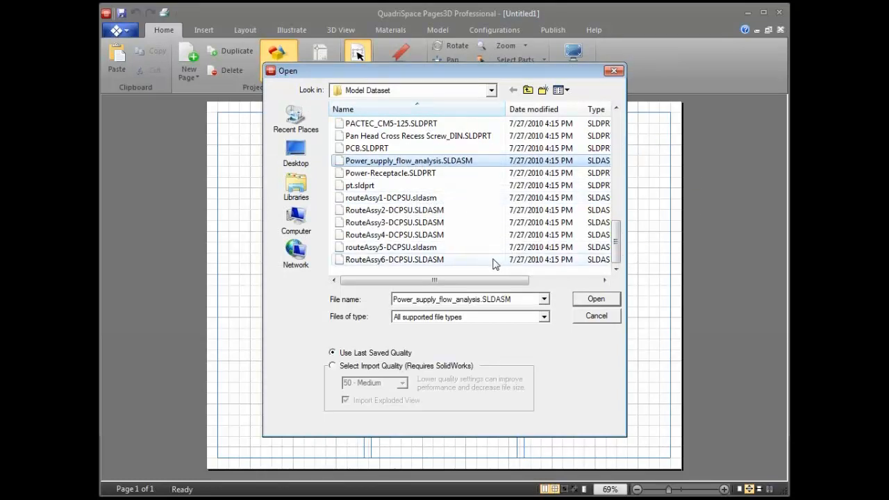
mouse_move(497, 284)
left_mouse_down()
mouse_move(595, 284)
mouse_move(487, 296)
left_mouse_up()
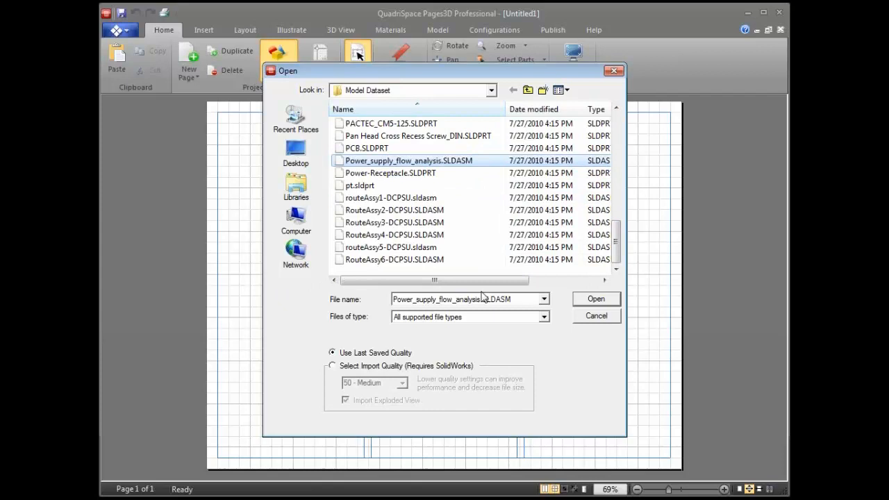
left_click(589, 301)
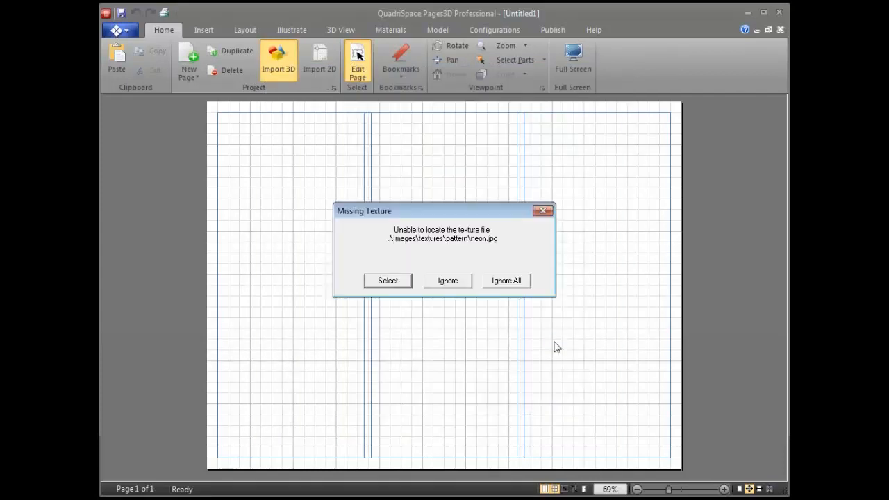
left_click(512, 278)
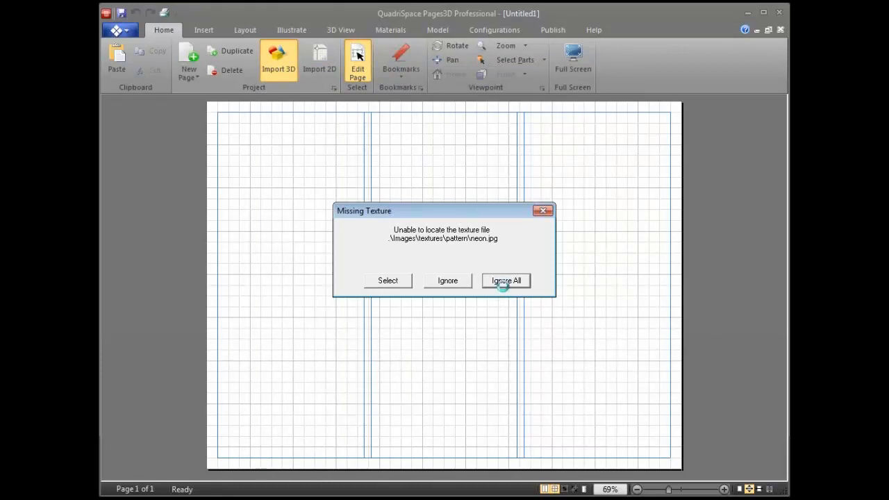
left_click(500, 281)
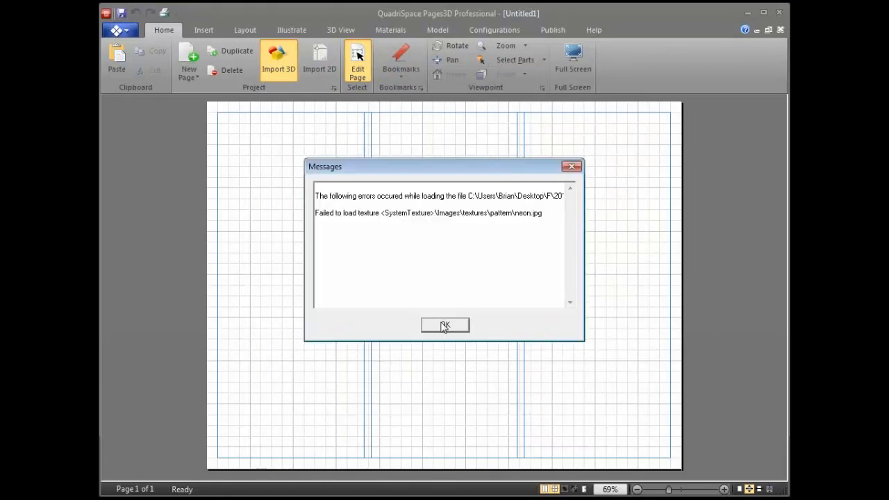
left_click(445, 326)
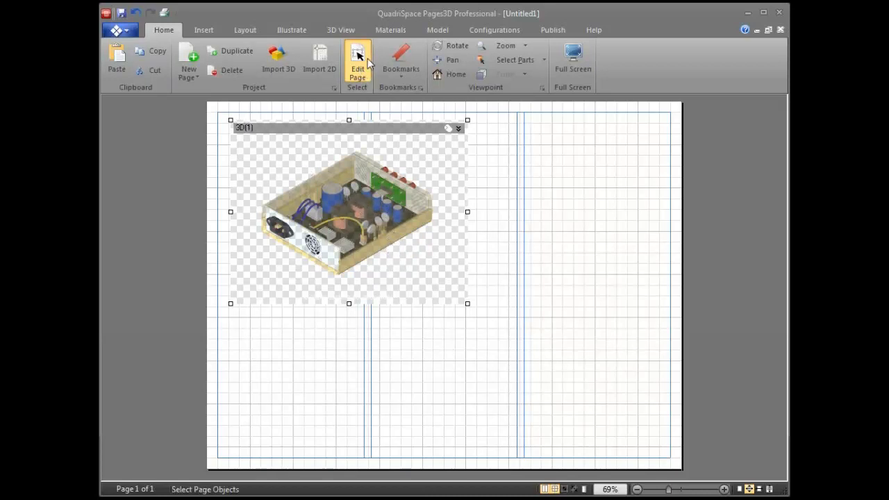
Move the 3D view to the page's lower margin and enlarge it to span all three columns, leaving space above for a title.
left_click(358, 69)
left_click_drag(469, 305, 671, 458)
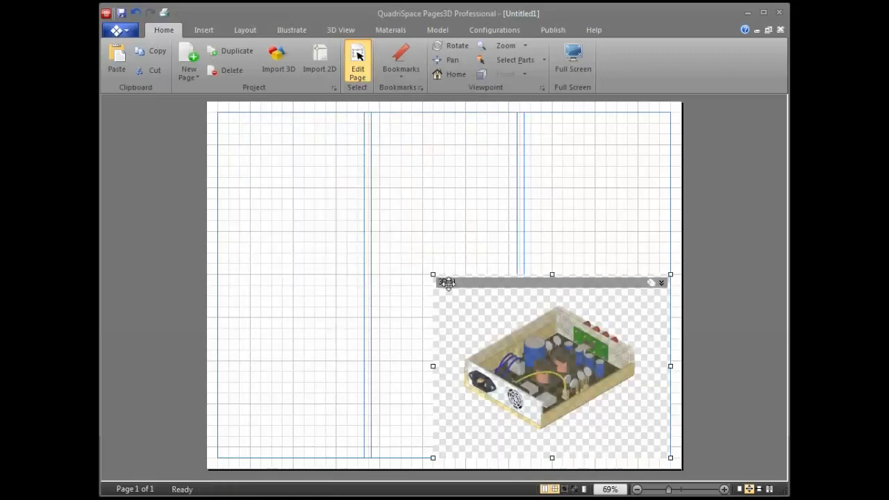
left_click_drag(432, 274, 376, 206)
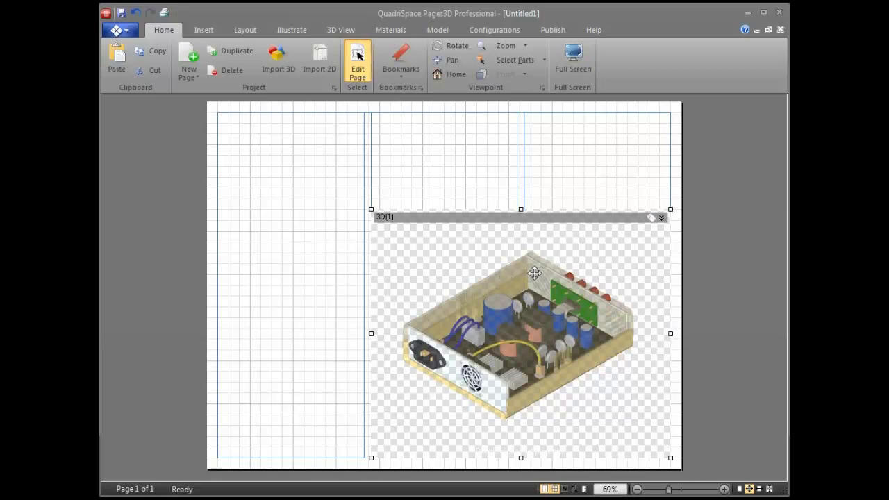
left_click_drag(371, 333, 227, 347)
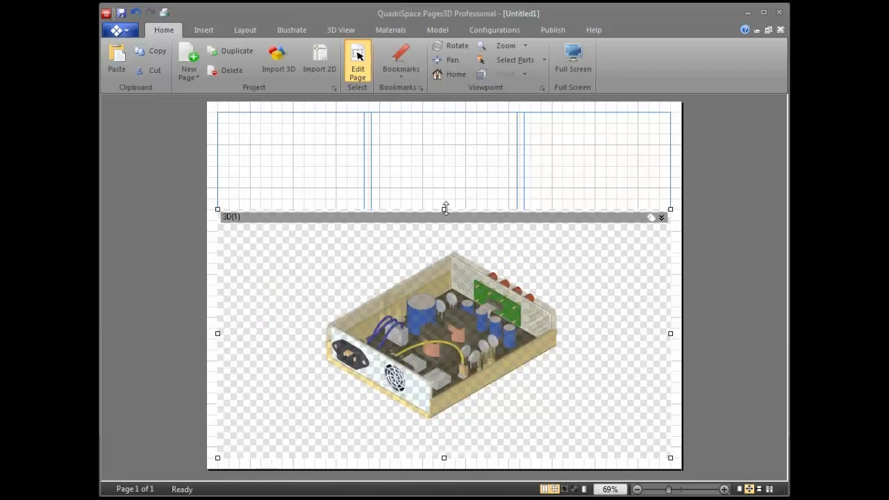
left_click_drag(444, 208, 444, 187)
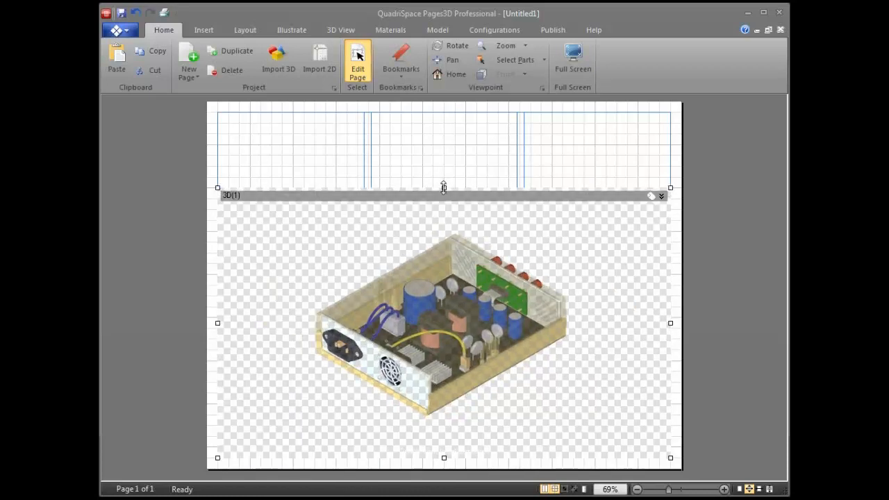
Add a text box across the page above the 3D view reading "Simple Document Example", correcting its spelling.
left_click(212, 31)
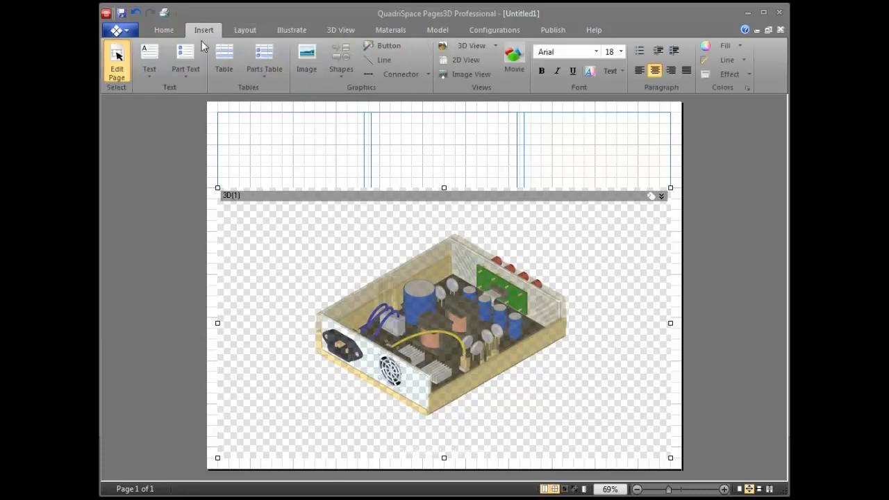
left_click(150, 61)
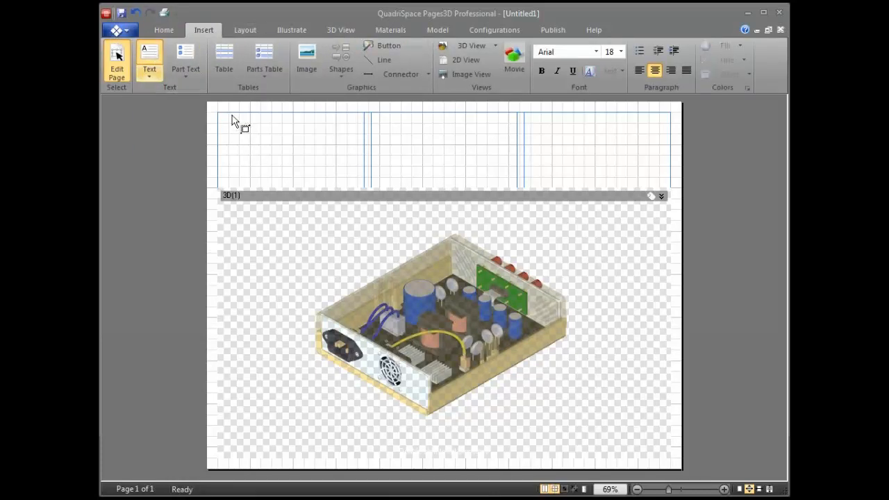
left_click_drag(217, 116, 672, 170)
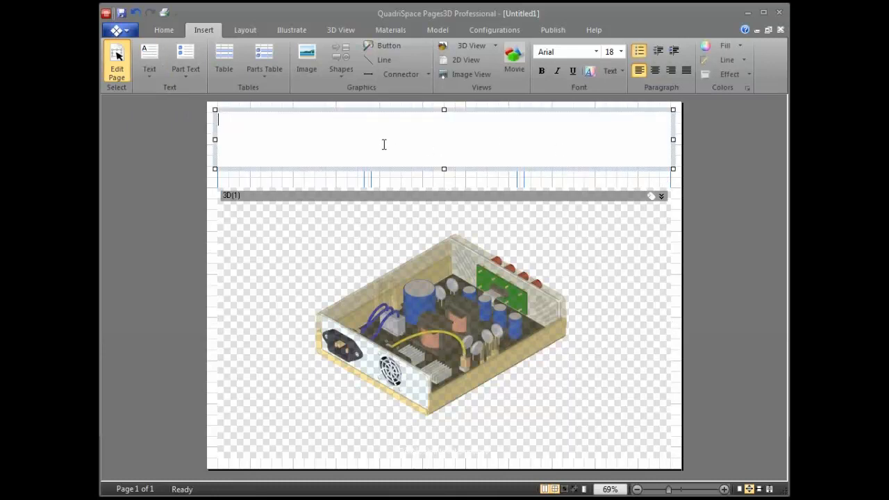
type("Simple Docu")
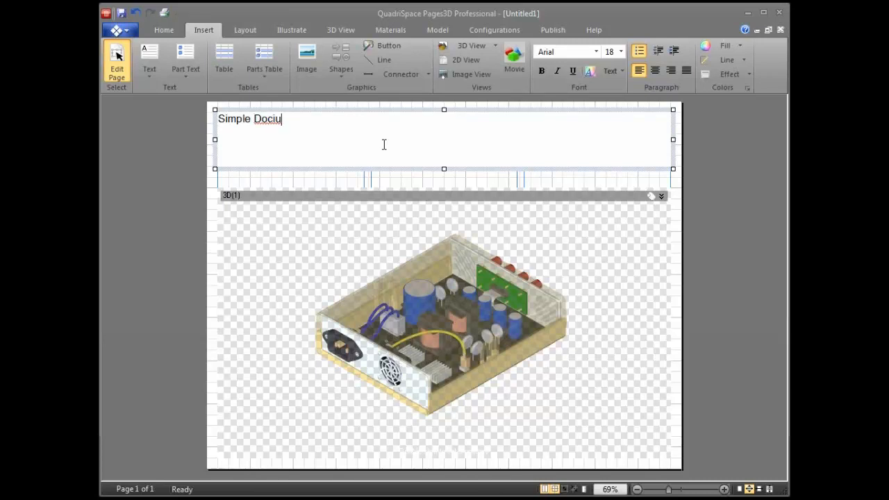
key("BackSpace")
type("ument Exampledf")
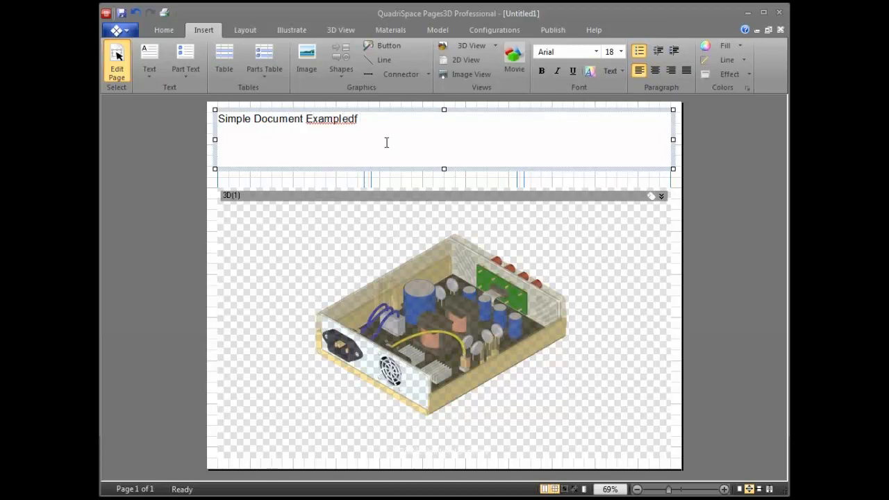
right_click(332, 120)
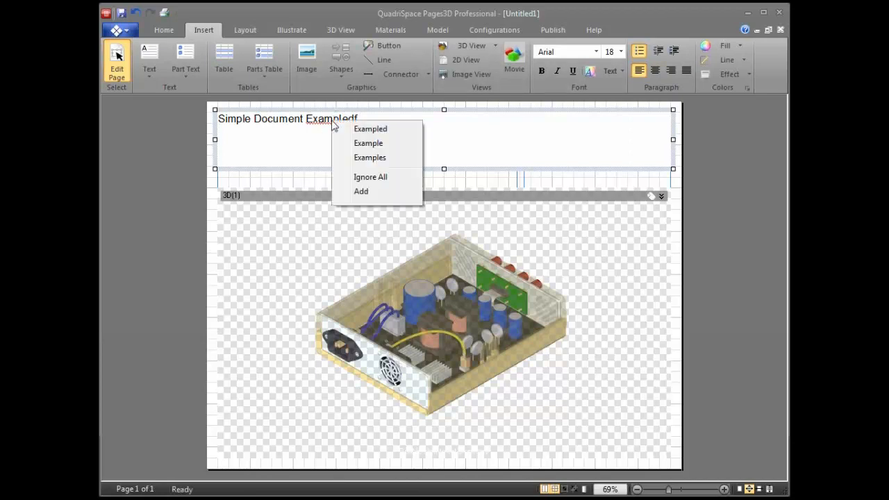
left_click(377, 144)
Format the title as 24-point bold centred text and shrink its text box to fit the single line.
left_click_drag(367, 121, 214, 119)
left_click(621, 52)
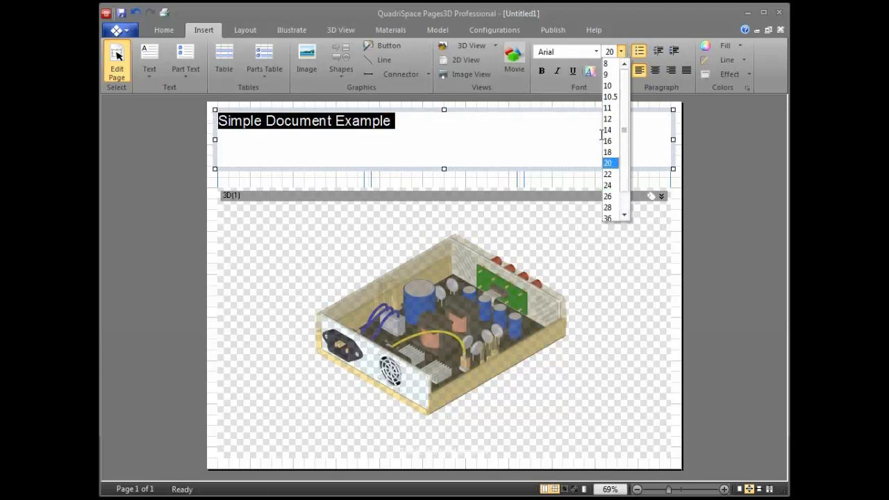
left_click(608, 185)
left_click(541, 70)
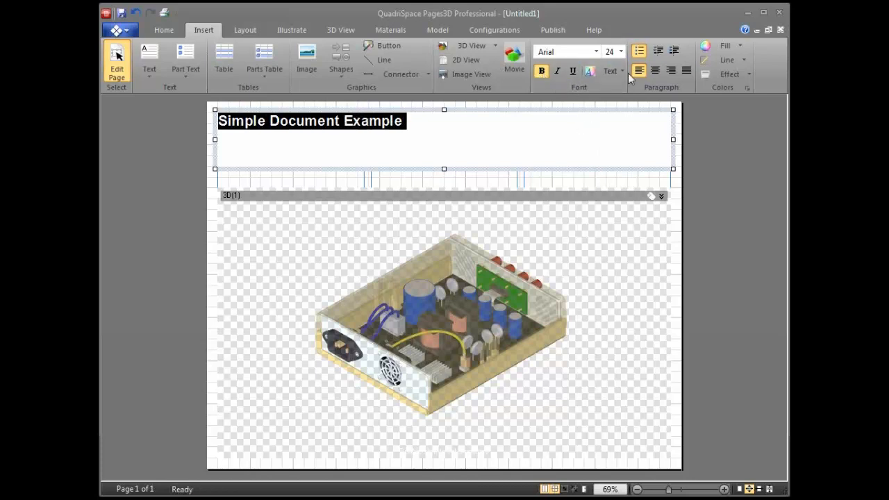
left_click(654, 71)
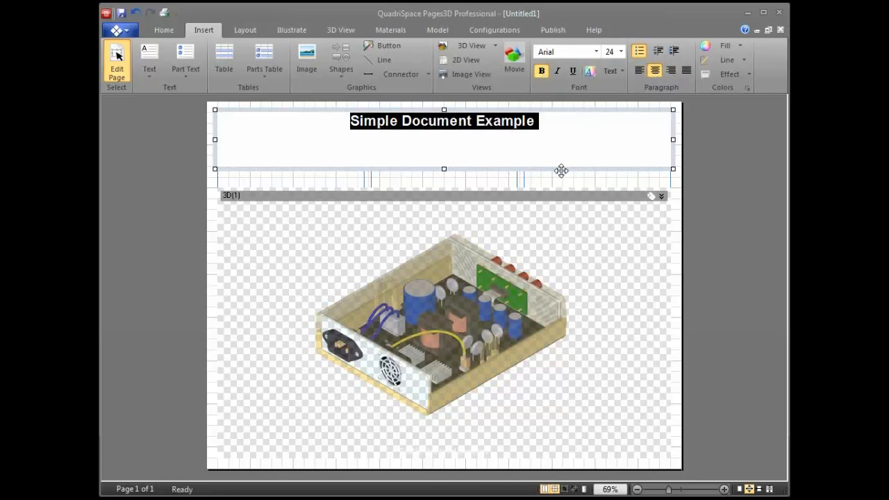
left_click_drag(444, 169, 444, 136)
left_click(455, 175)
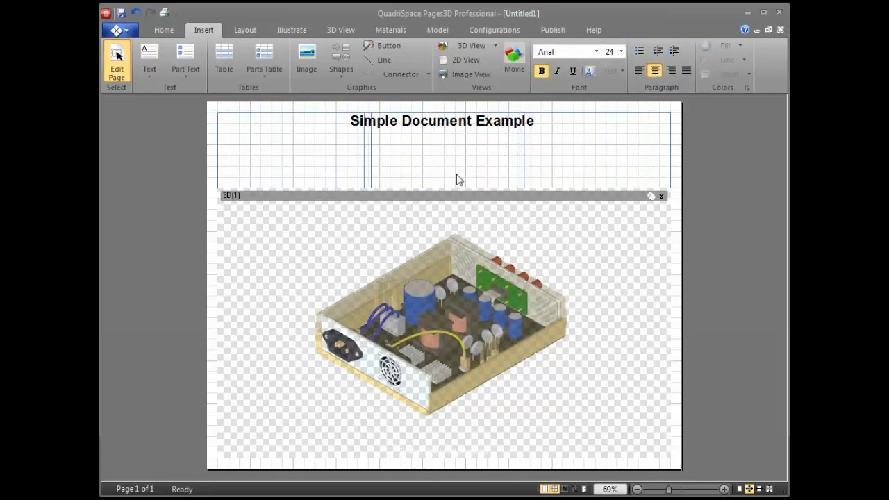
Leave page editing to view the finished first page with its title and 3D view.
left_click(494, 226)
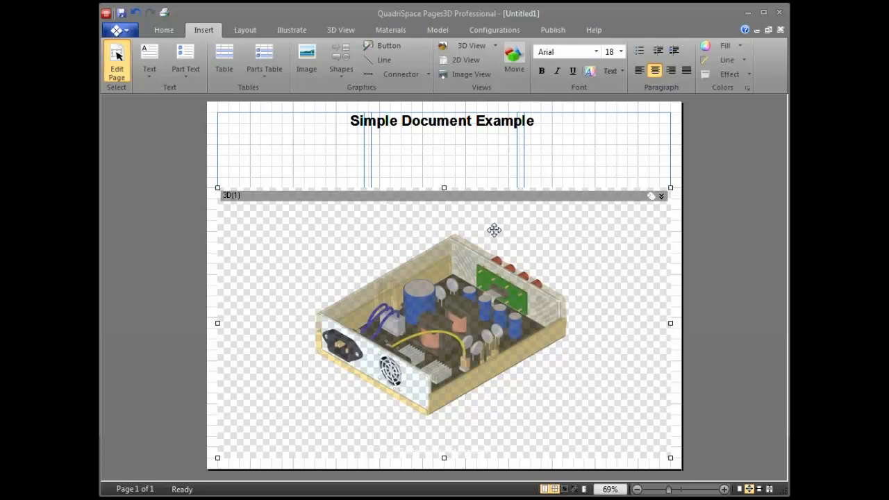
left_click(171, 30)
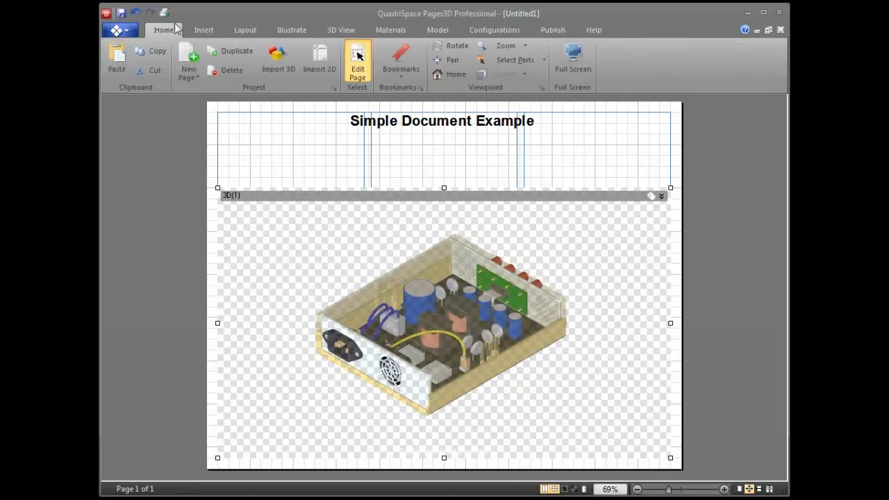
left_click(358, 57)
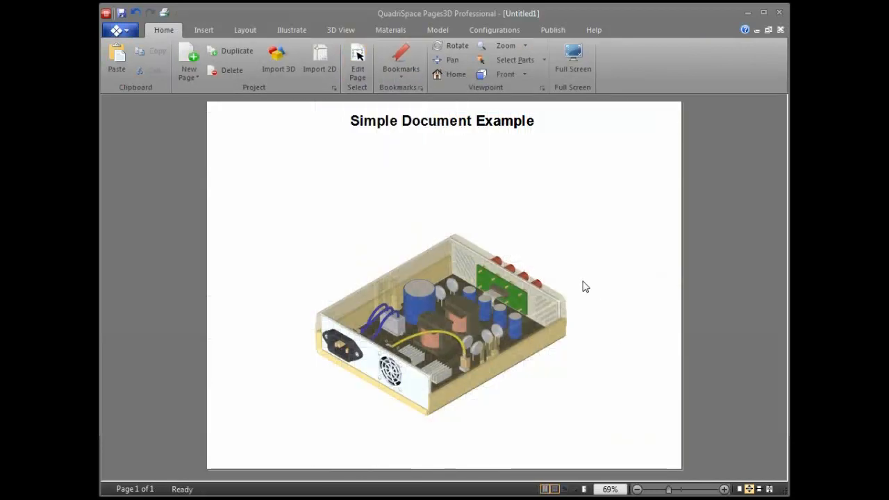
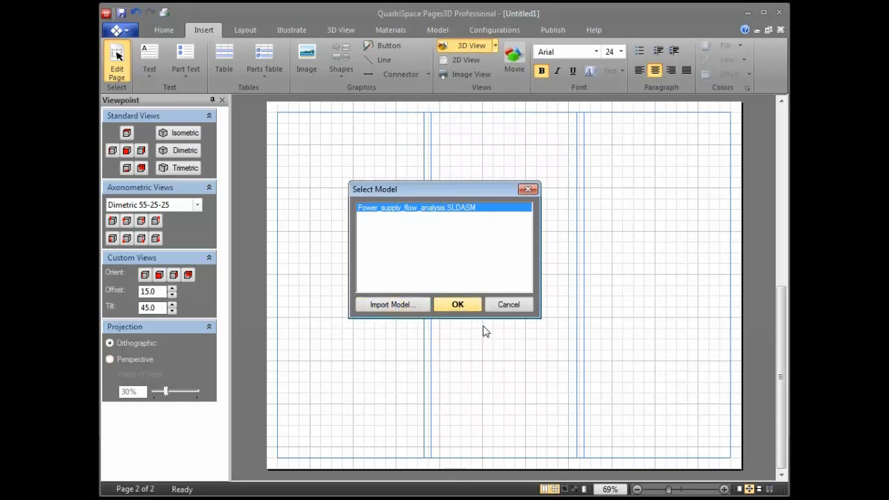
Place the Power_supply_flow_analysis.SLDASM 3D view on page 2 and add a Master Parts List table across the other two columns, interacting with view 3D(2).
key("Return")
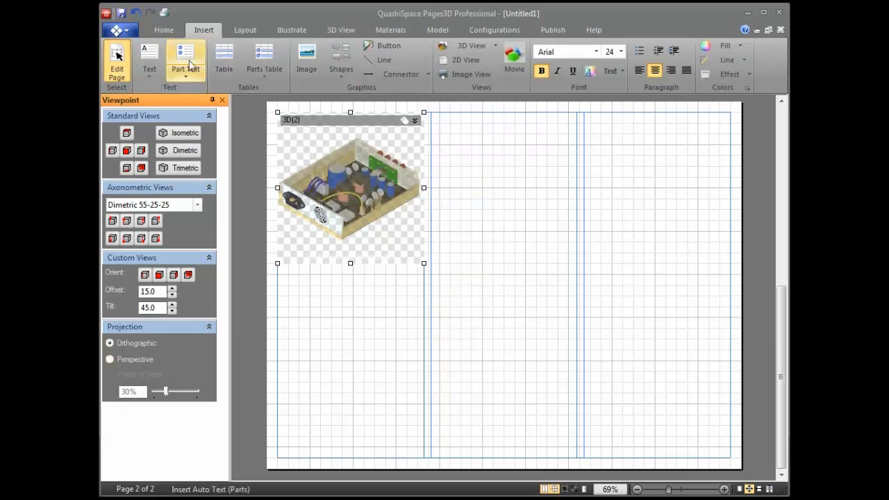
left_click(265, 55)
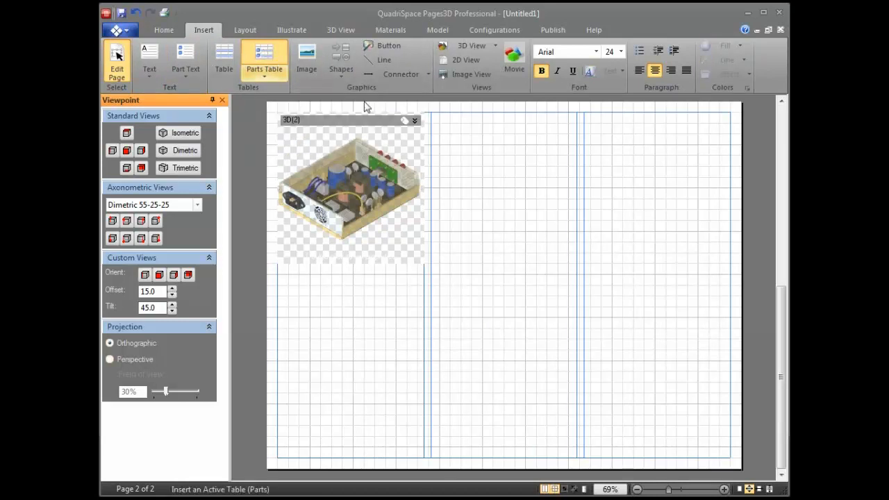
left_click_drag(434, 123, 717, 461)
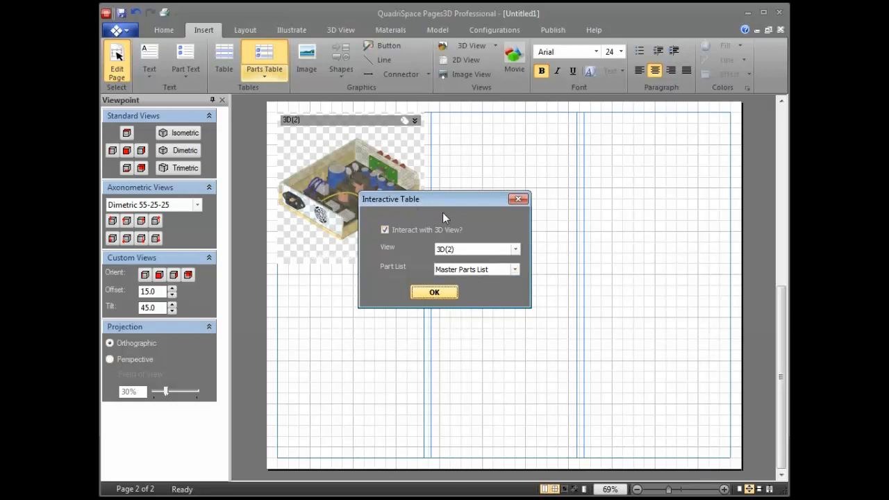
left_click(436, 294)
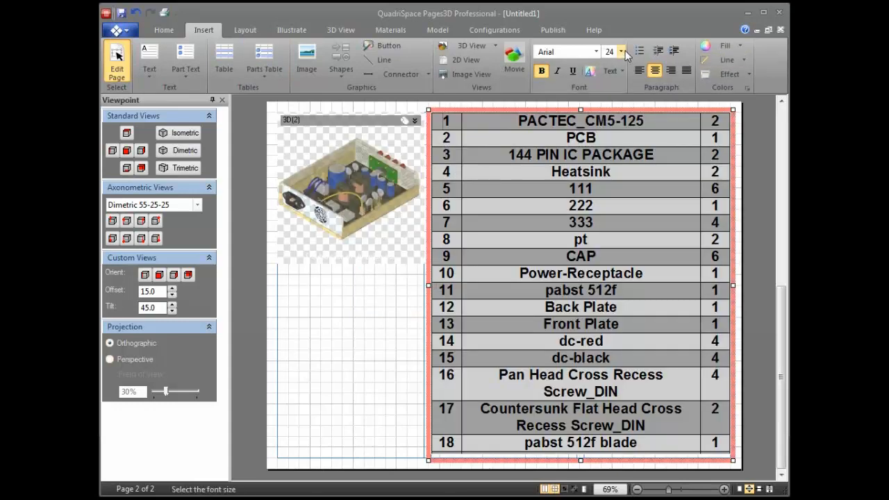
Format the parts table text as 12-point, non-bold and left-aligned.
left_click(621, 52)
left_click(609, 119)
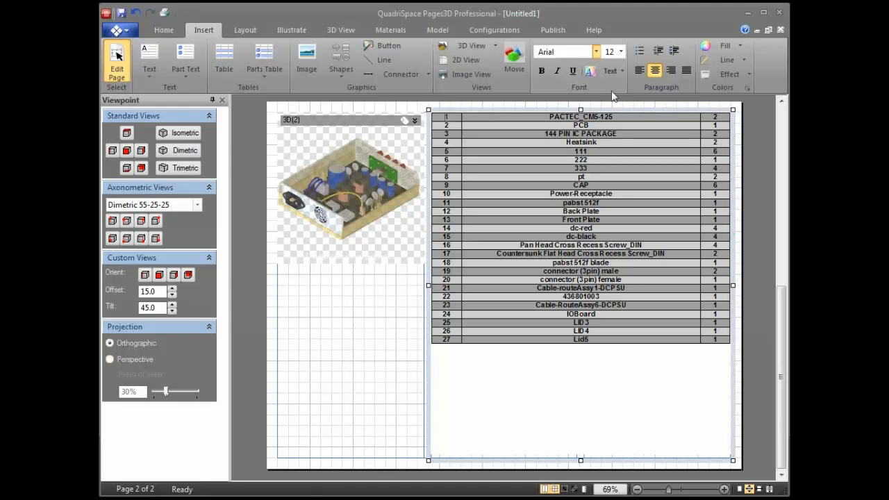
left_click(639, 71)
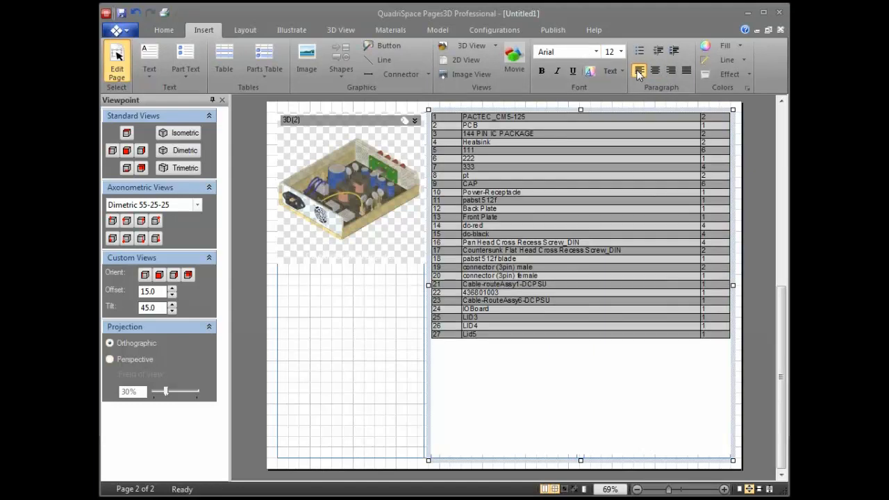
left_click(341, 347)
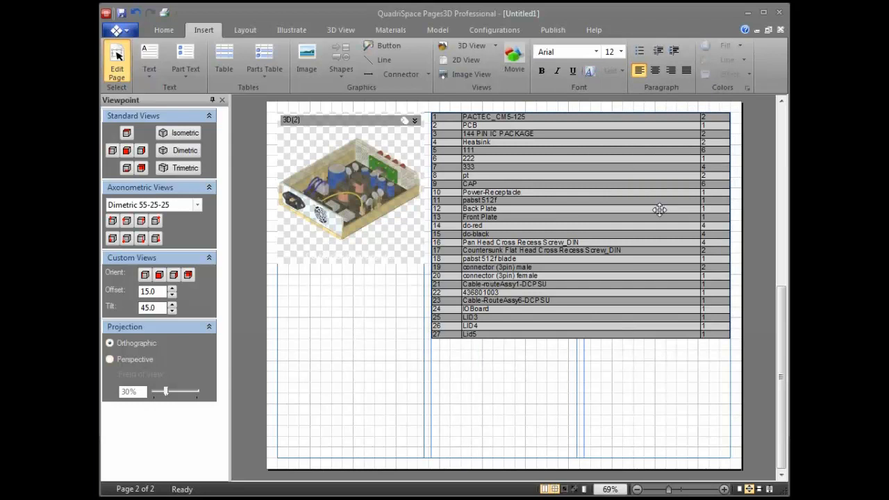
Show the parts table's header row and colour its rows light blue with white alternate rows.
left_click(556, 165)
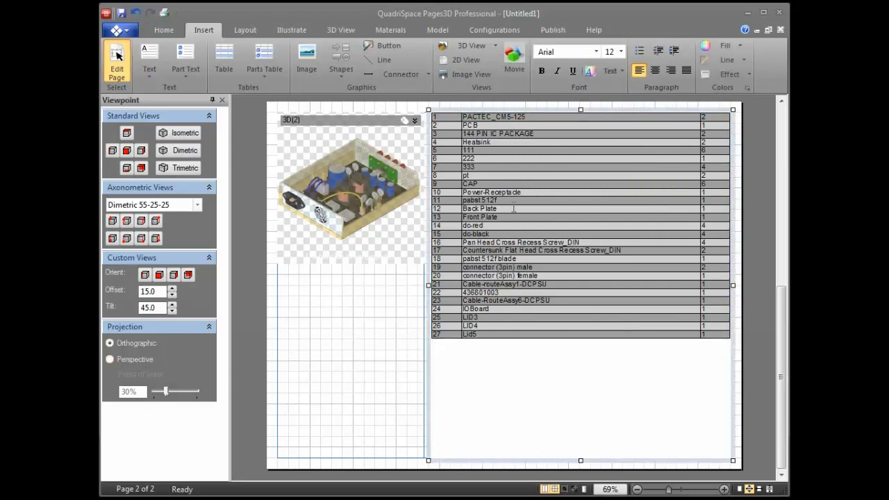
left_click(172, 99)
left_click(194, 108)
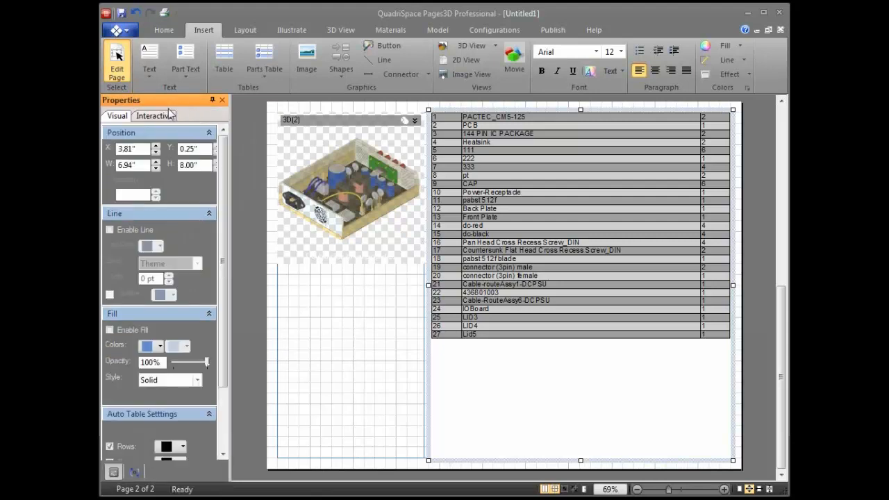
left_click_drag(224, 331, 231, 443)
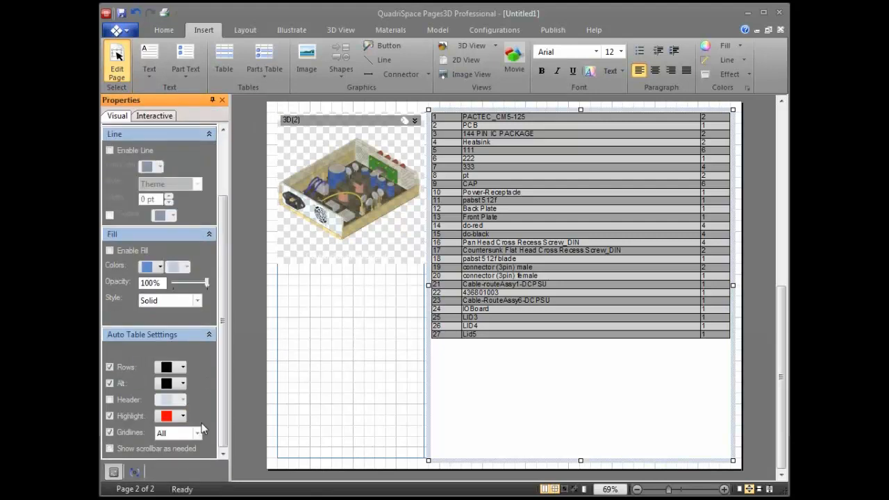
left_click(110, 400)
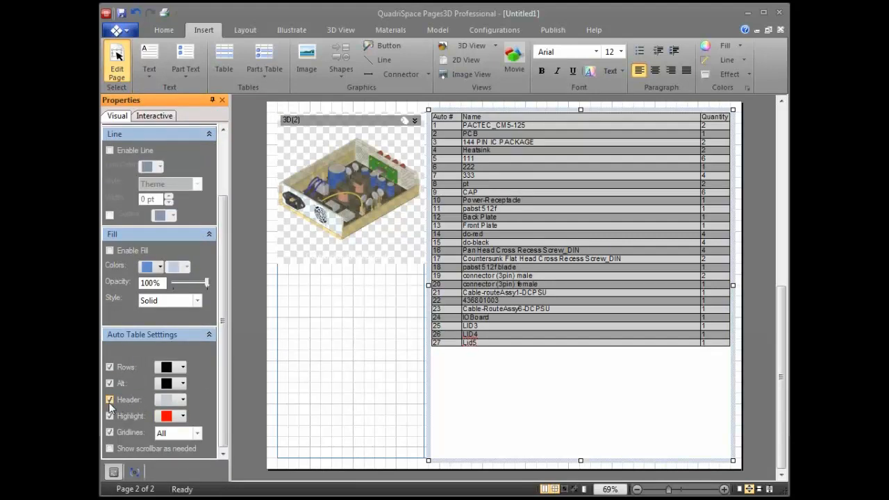
left_click(169, 368)
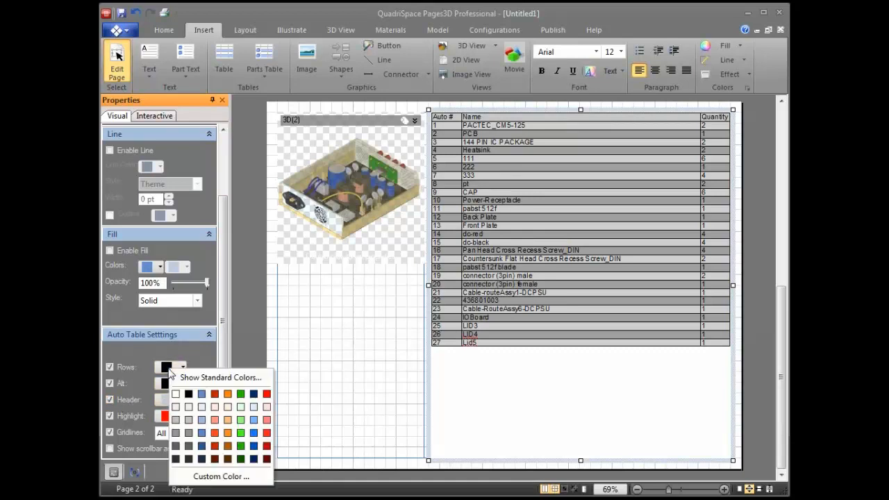
left_click(202, 406)
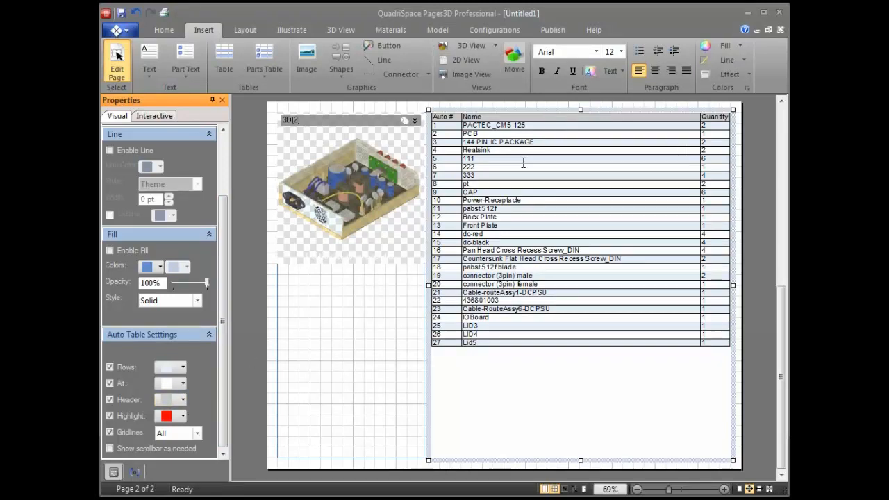
left_click(371, 337)
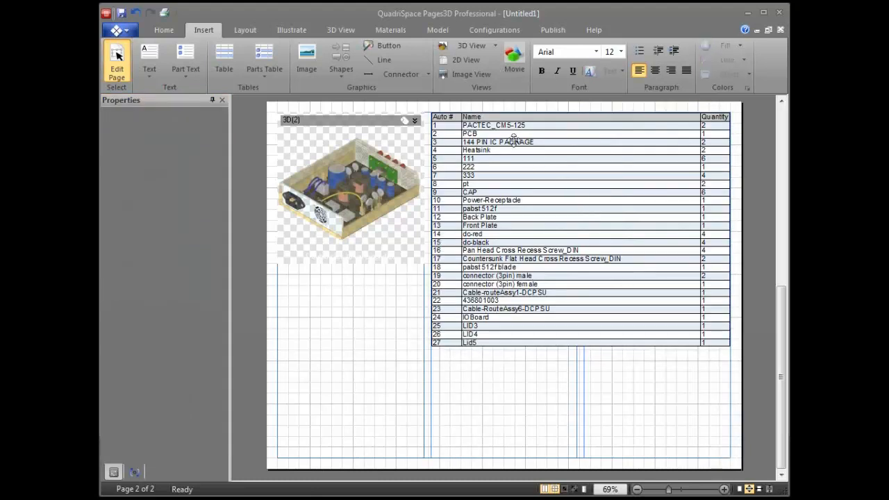
Test the parts table outside page editing by highlighting PACTEC_CM5-125 in the 3D view, and return to page 1.
double_click(411, 230)
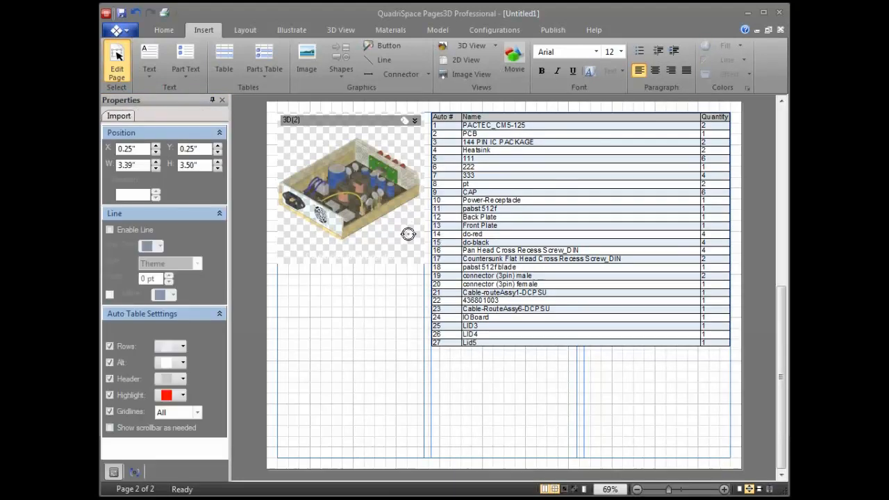
left_click(491, 127)
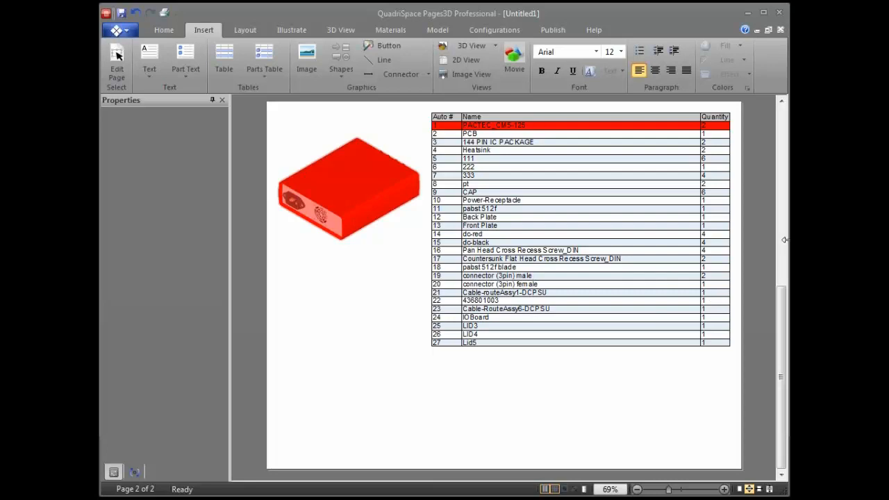
left_click(782, 123)
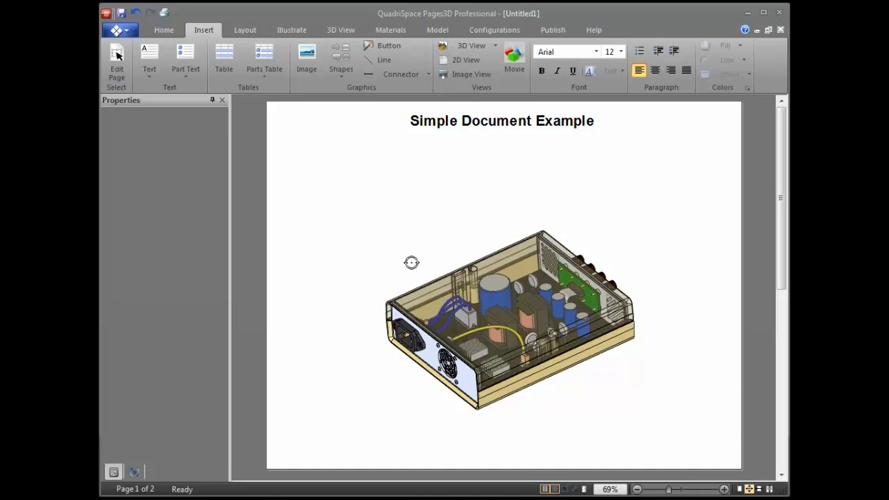
Close the untitled document without saving and start a new document from a template.
left_click(781, 30)
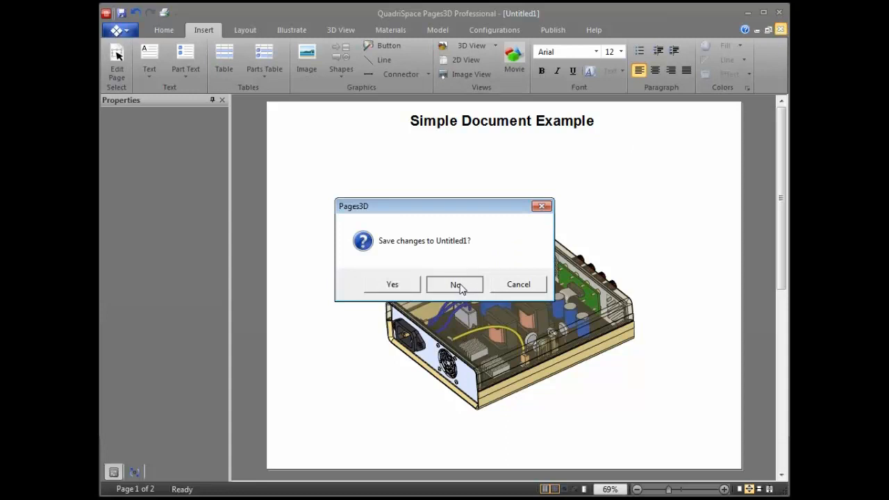
left_click(459, 288)
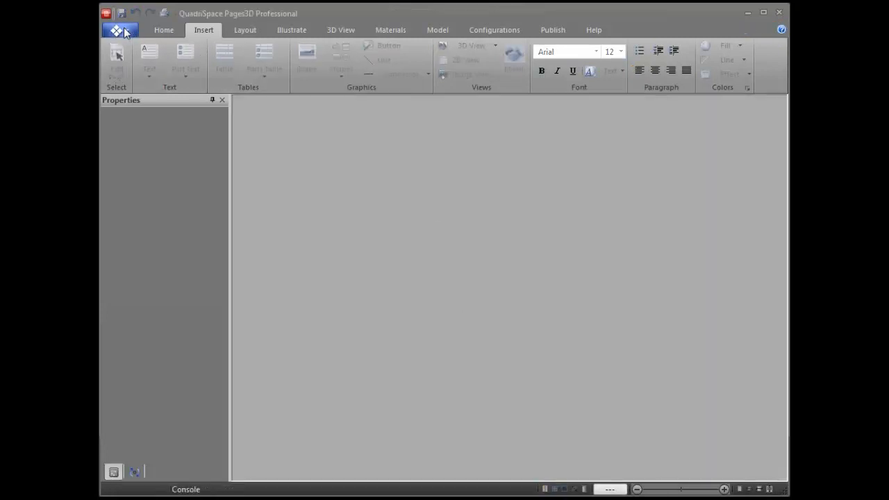
left_click(125, 31)
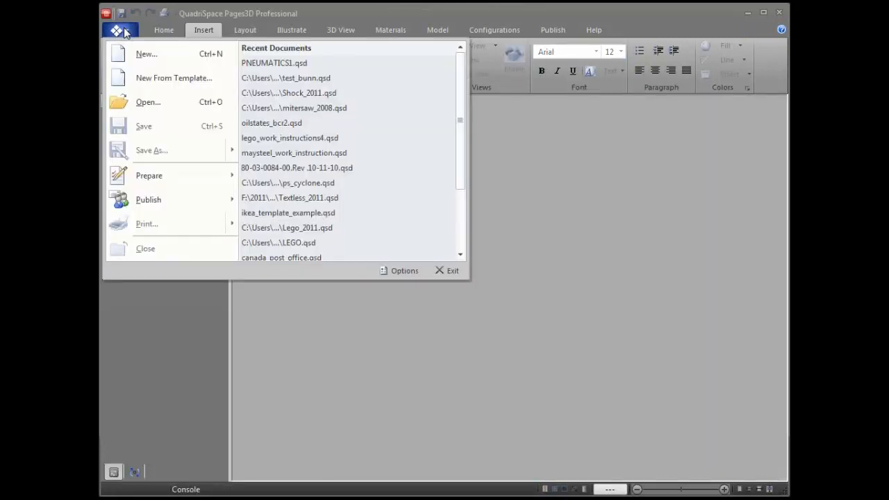
left_click(172, 79)
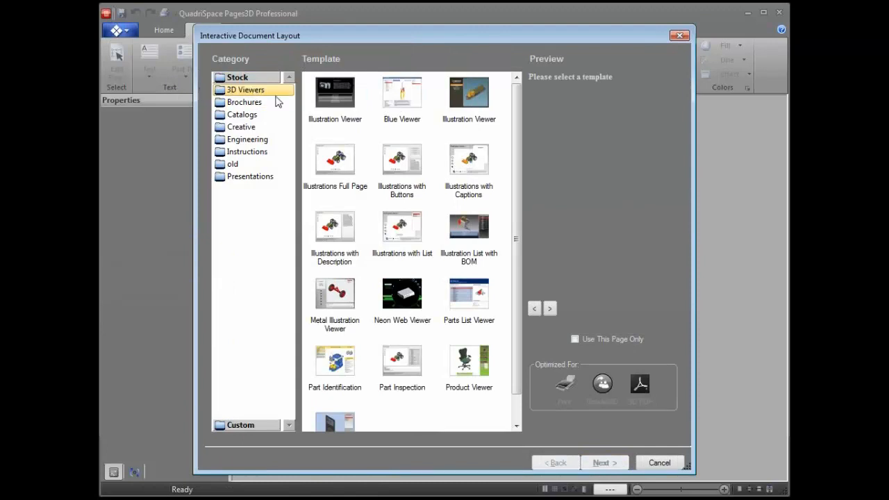
Preview the Blue Viewer and Illustrations with Buttons templates in the 3D Viewers category.
left_click(250, 177)
left_click(389, 103)
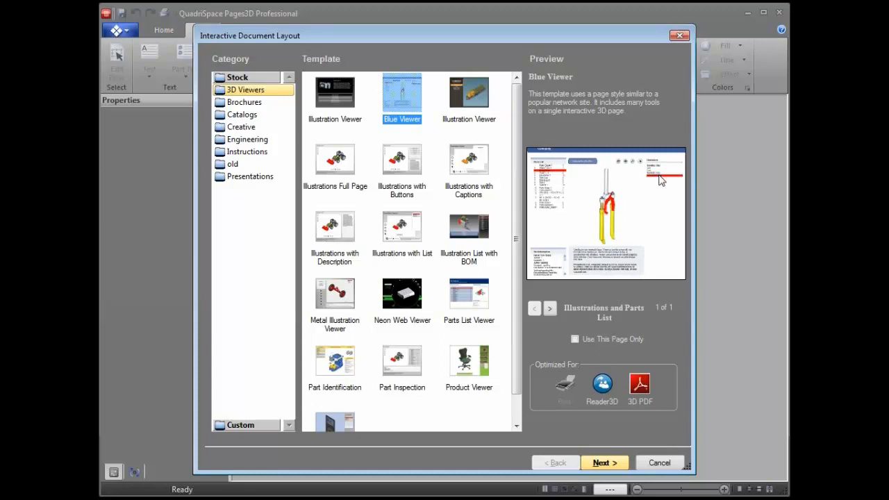
left_click(410, 192)
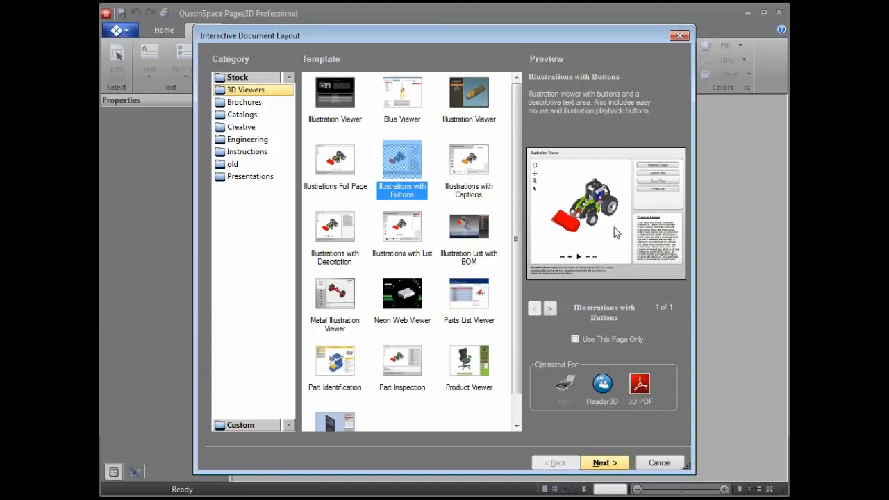
Preview the front and back pages of the two-page Datasheet template in the Brochures category.
left_click(257, 103)
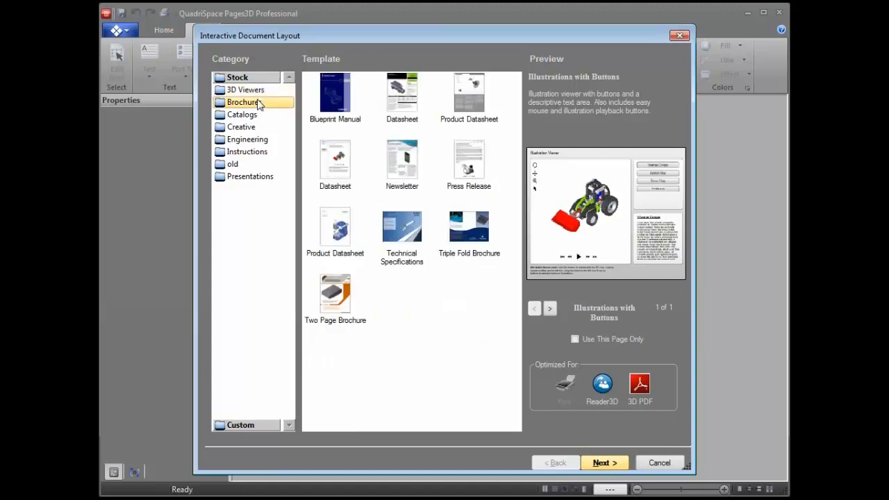
left_click(407, 112)
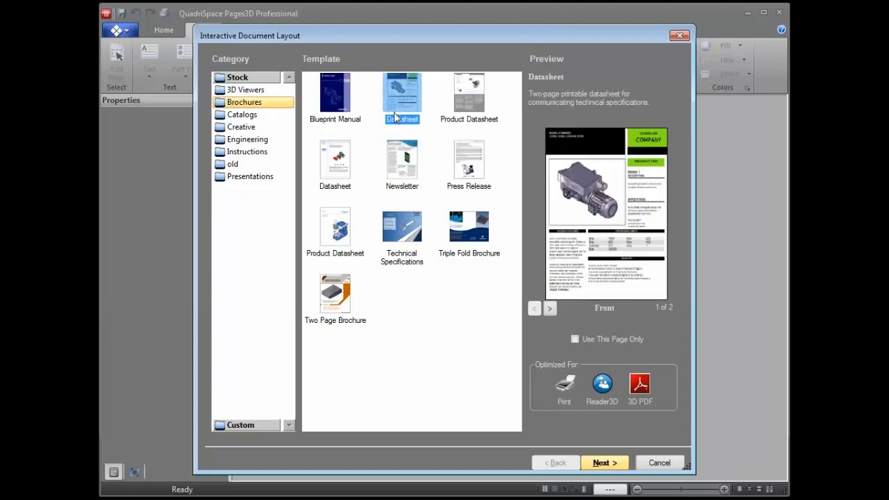
left_click(551, 308)
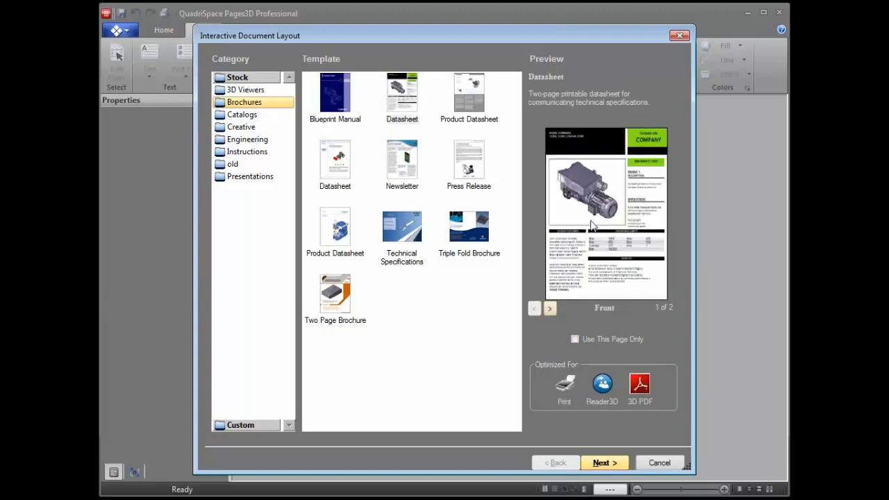
left_click(534, 308)
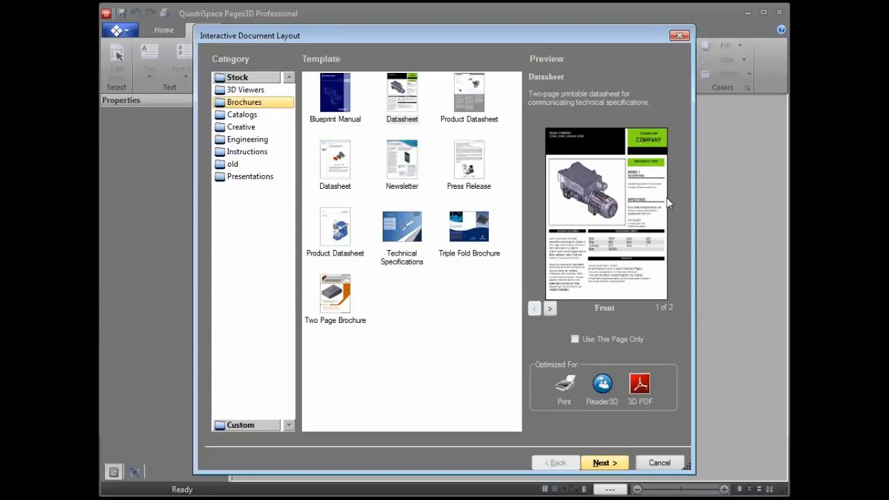
left_click(550, 310)
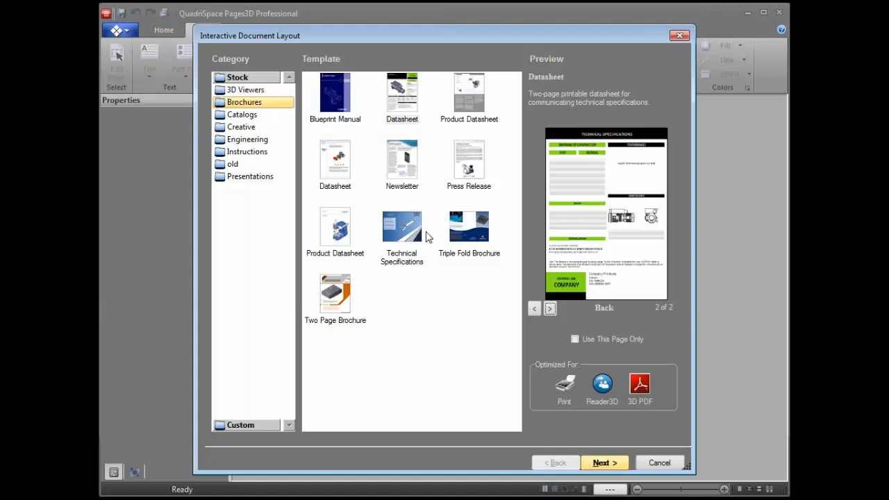
Preview the Newsletter template's front page and the Product Datasheet template among the brochures.
left_click(403, 157)
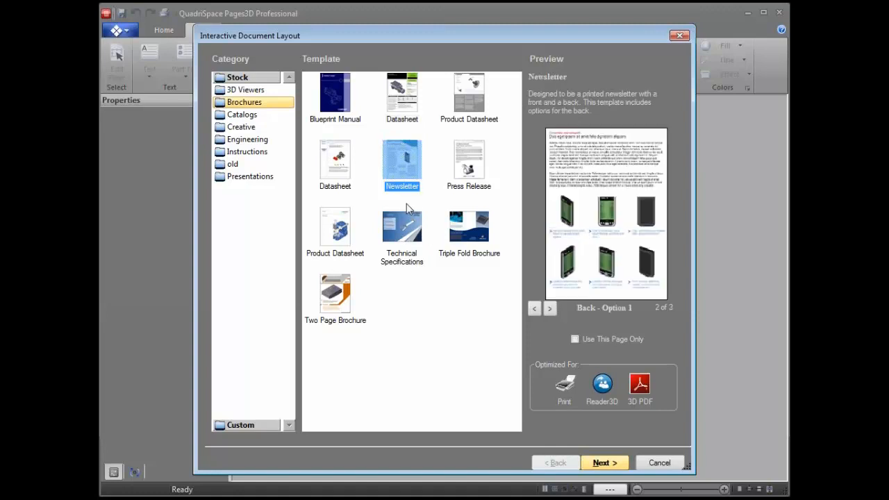
left_click(534, 308)
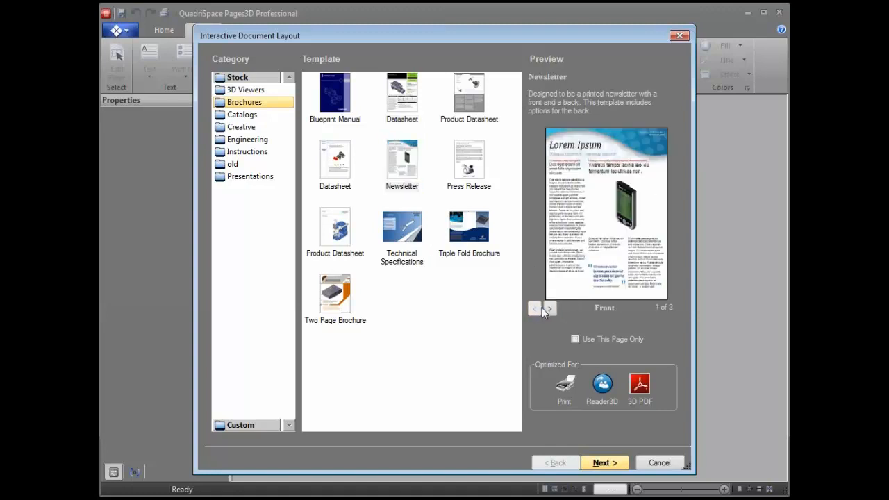
left_click(479, 120)
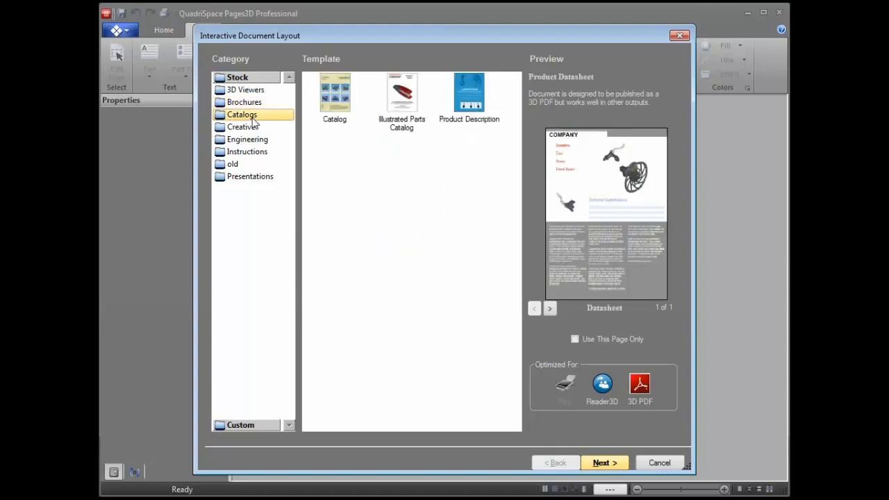
Preview the pages of the four-page Illustrated Parts Catalog template in the Catalogs category.
left_click(410, 106)
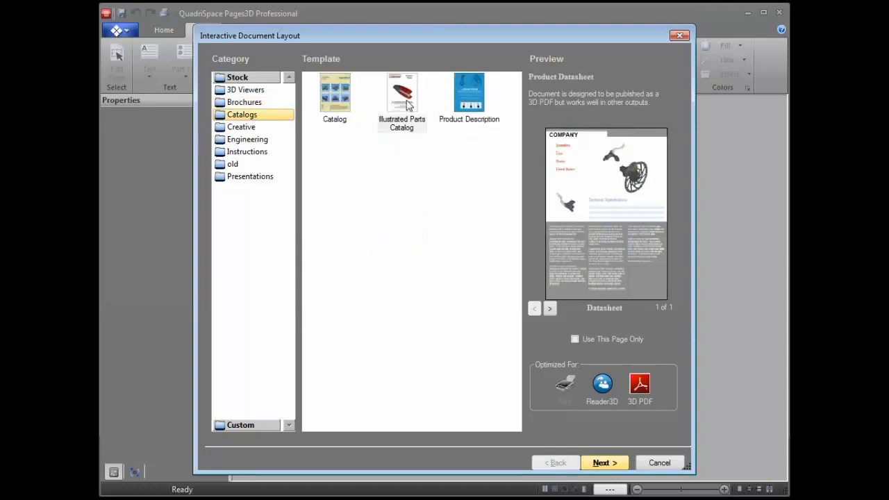
left_click(550, 308)
left_click(549, 309)
left_click(549, 308)
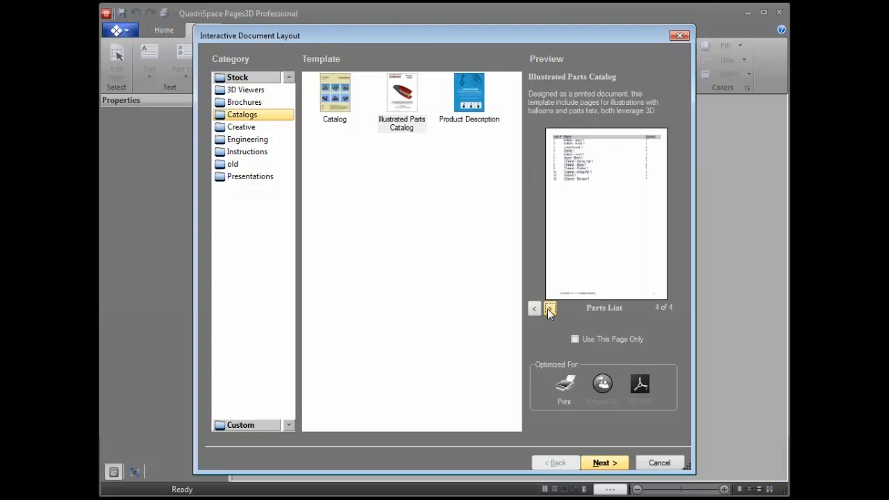
left_click(535, 308)
left_click(534, 308)
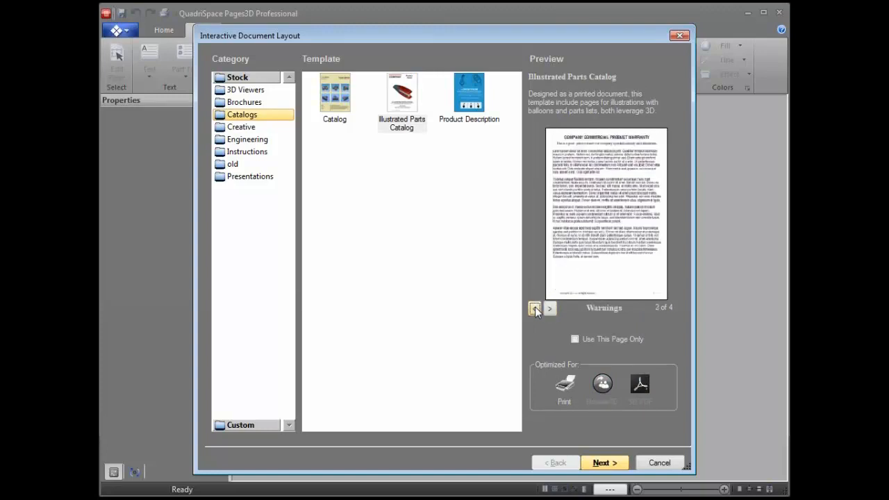
left_click(535, 308)
Browse the Creative and Engineering categories, and choose the Quick Start template from Instructions for the new document.
left_click(253, 130)
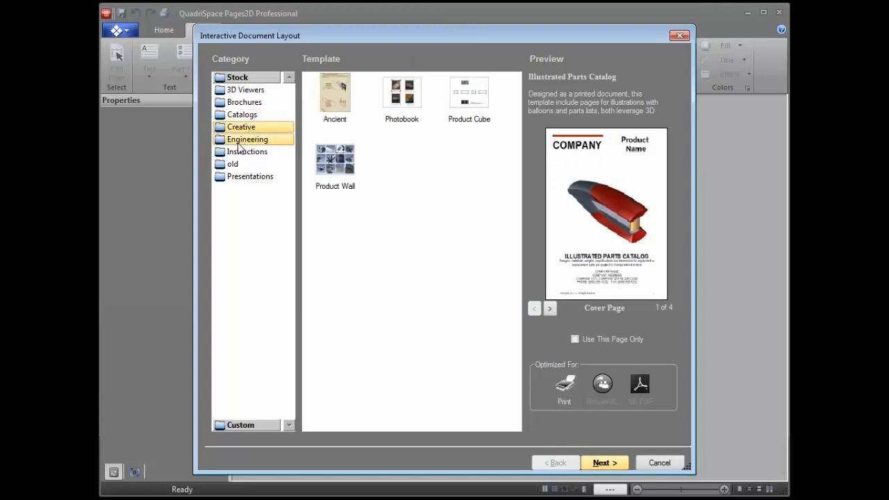
left_click(251, 139)
left_click(247, 152)
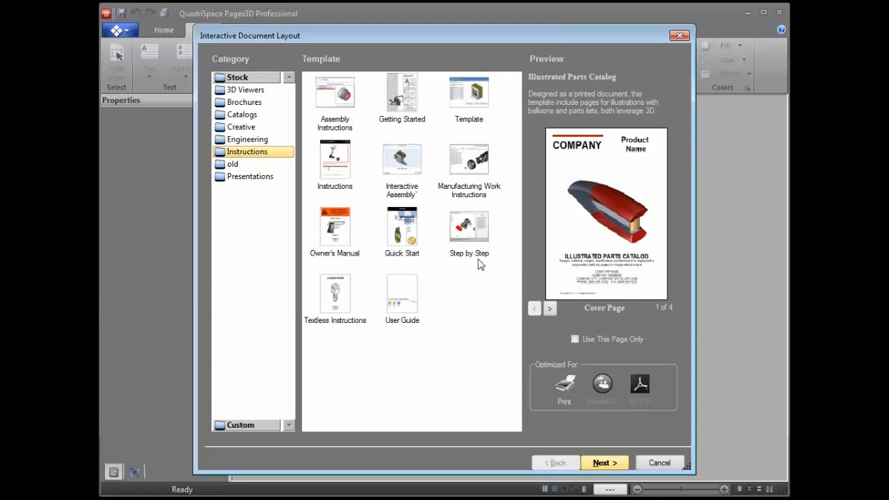
left_click(401, 238)
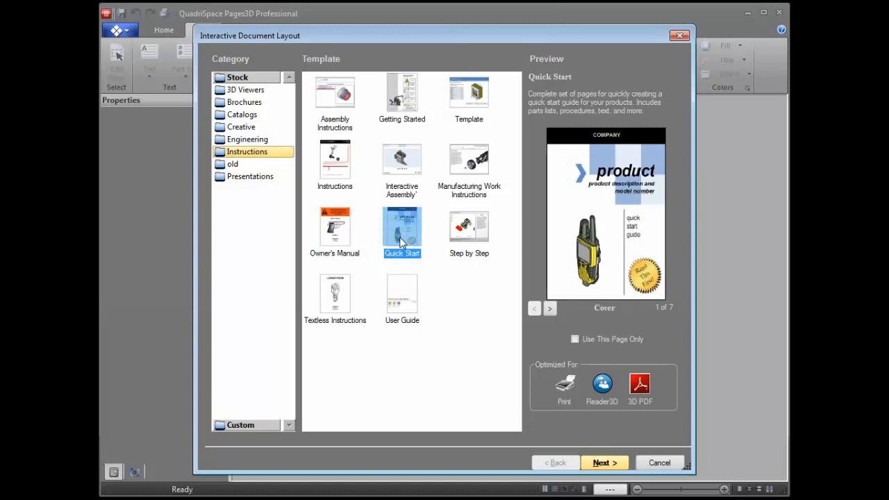
left_click(601, 462)
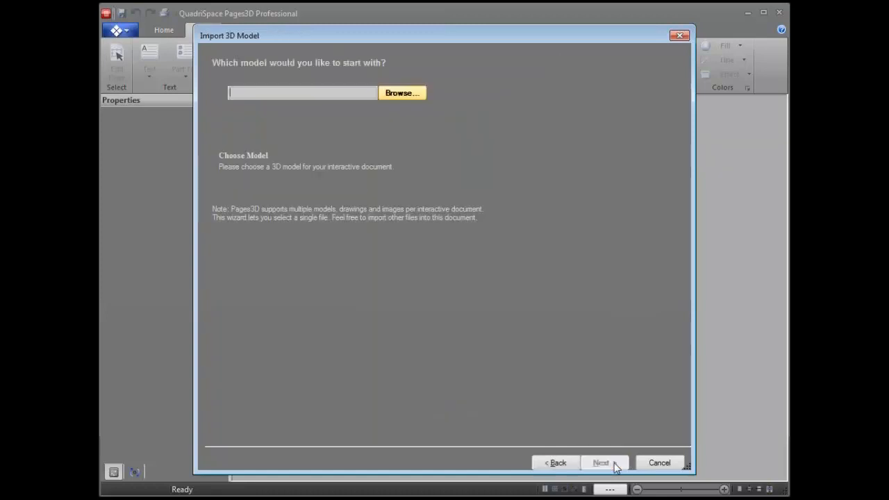
Choose Power_supply_flow_analysis.SLDASM from the Model Dataset folder as the starting 3D model, using last saved quality.
left_click(421, 92)
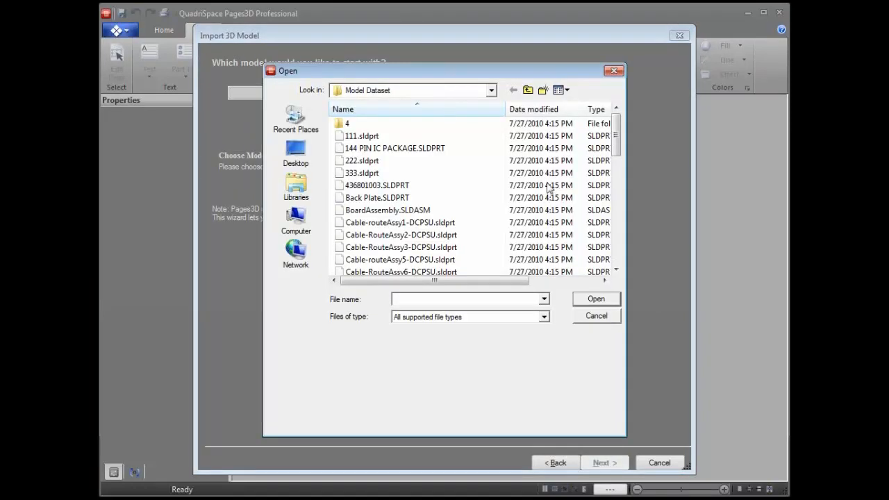
left_click_drag(616, 135, 624, 223)
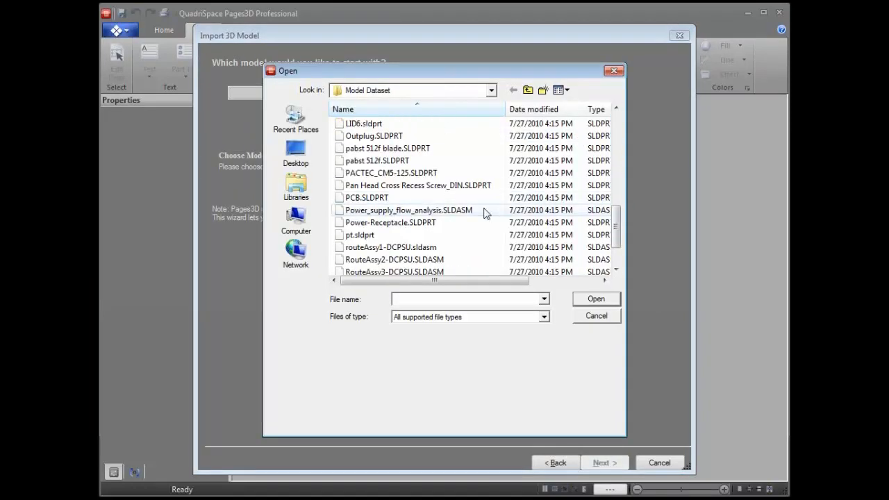
left_click(437, 211)
left_click_drag(509, 282, 426, 279)
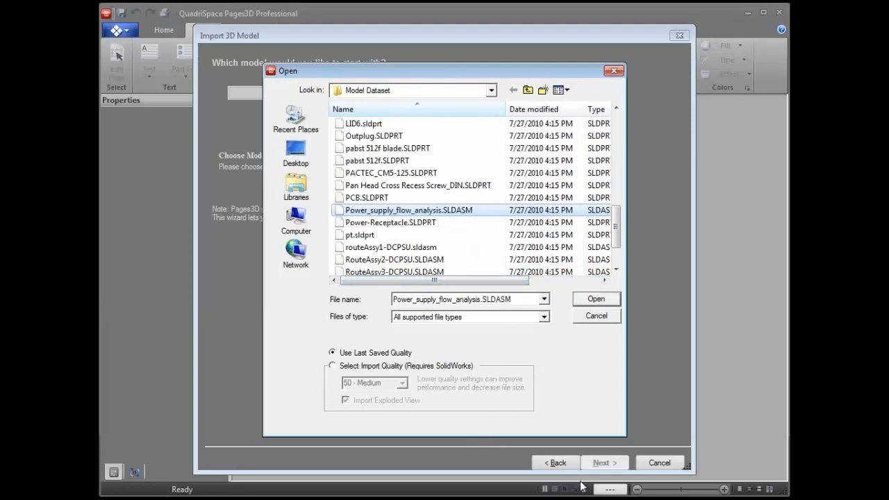
left_click(596, 299)
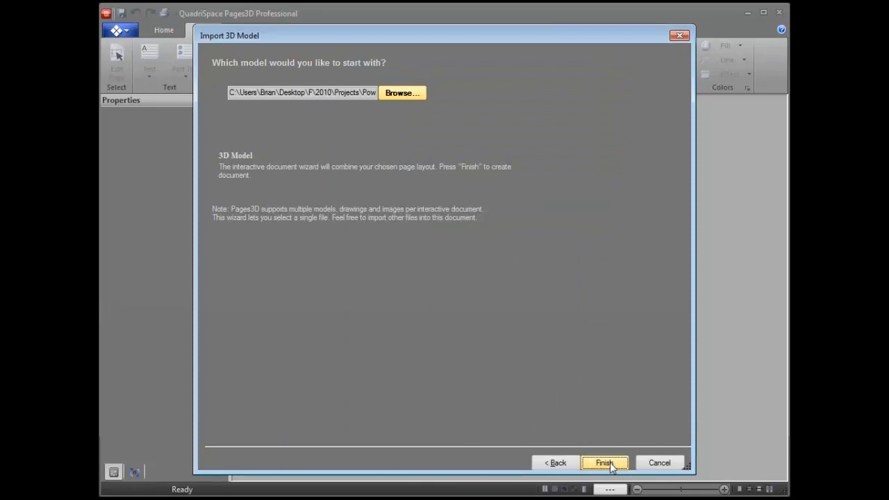
Create the document from the chosen template and model, ignoring all missing textures.
left_click(610, 463)
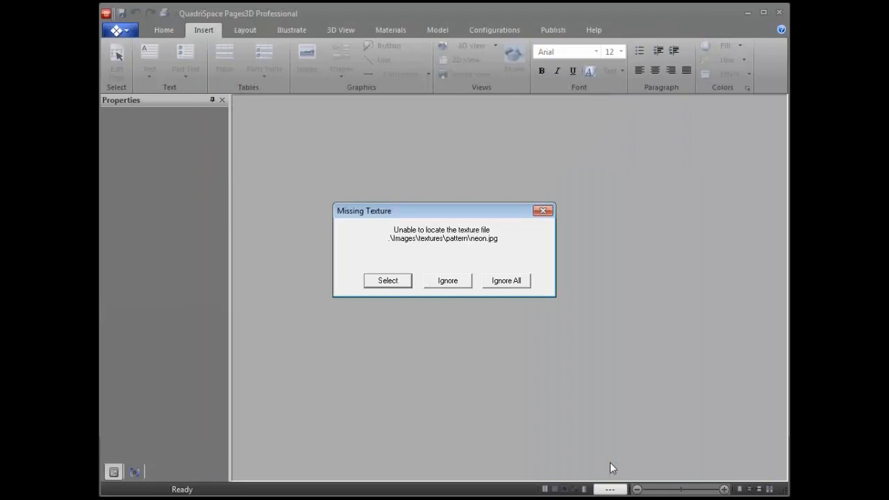
left_click(516, 281)
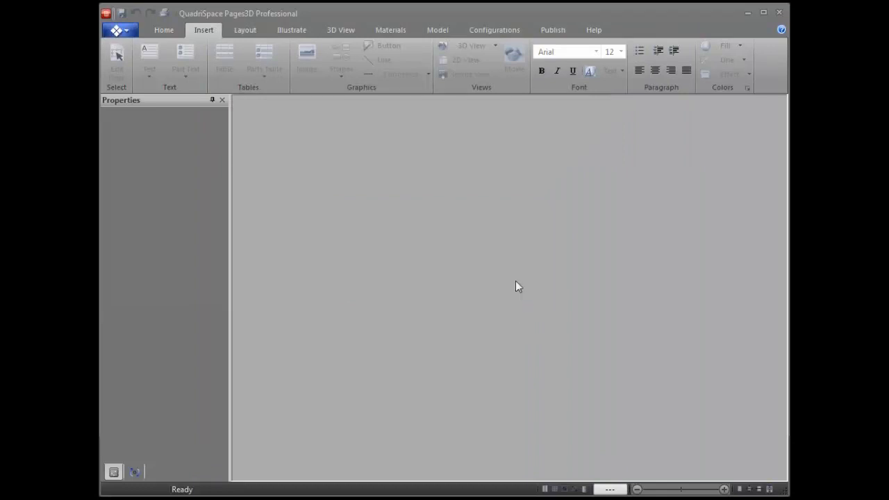
left_click(447, 324)
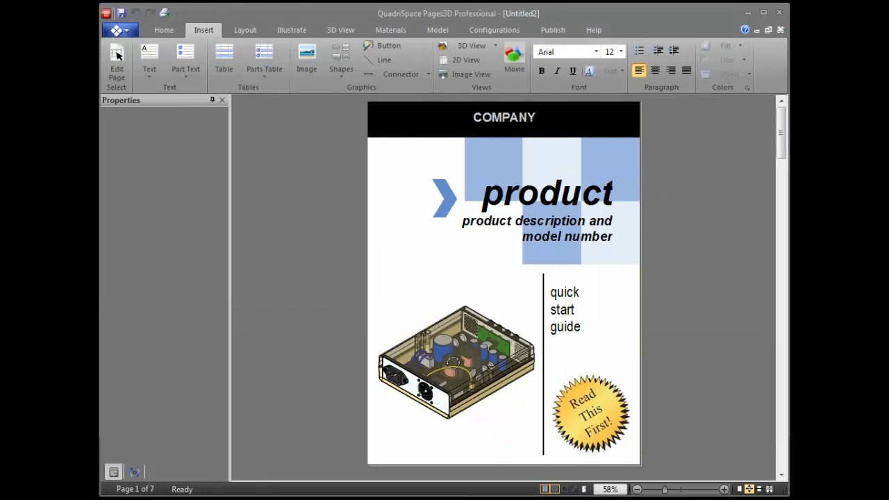
Delete the Illustrated Parts page and the Step by Step Procedures page from the document.
left_click(783, 357)
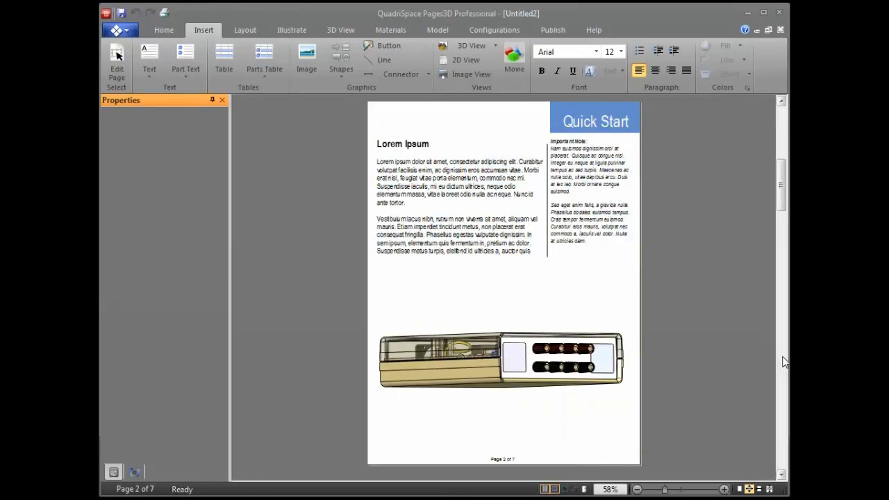
left_click(783, 357)
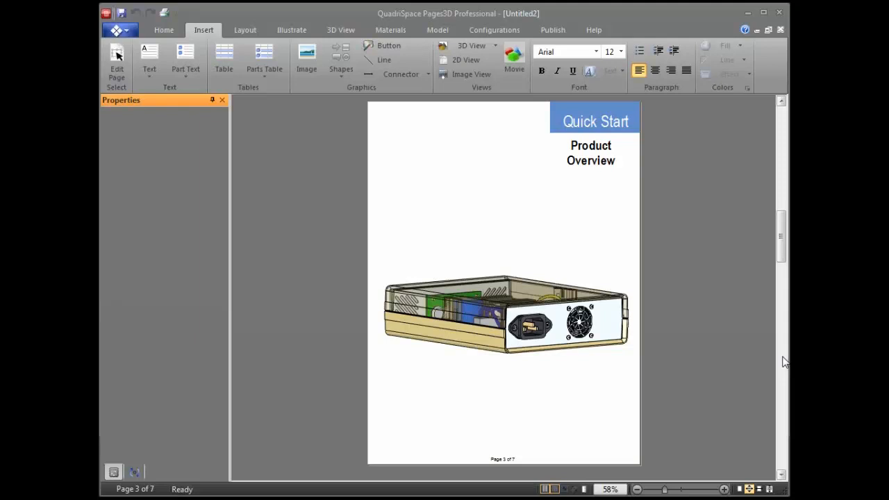
left_click(784, 361)
left_click(780, 400)
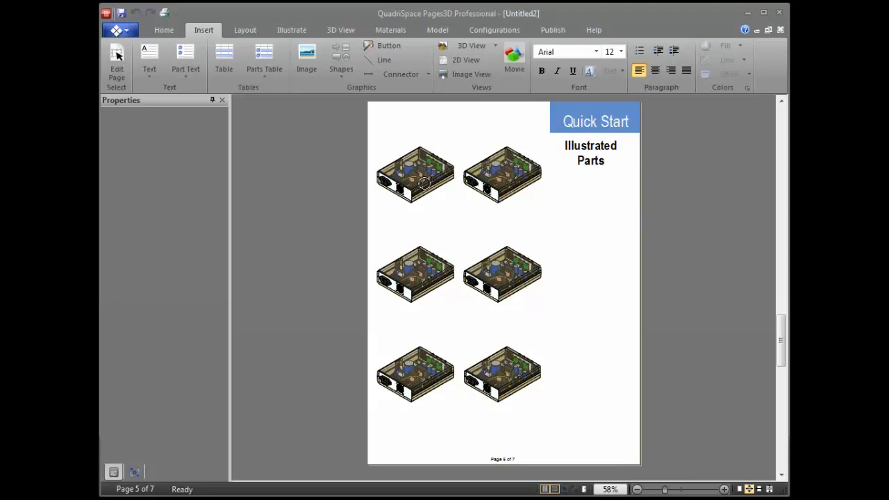
left_click(158, 29)
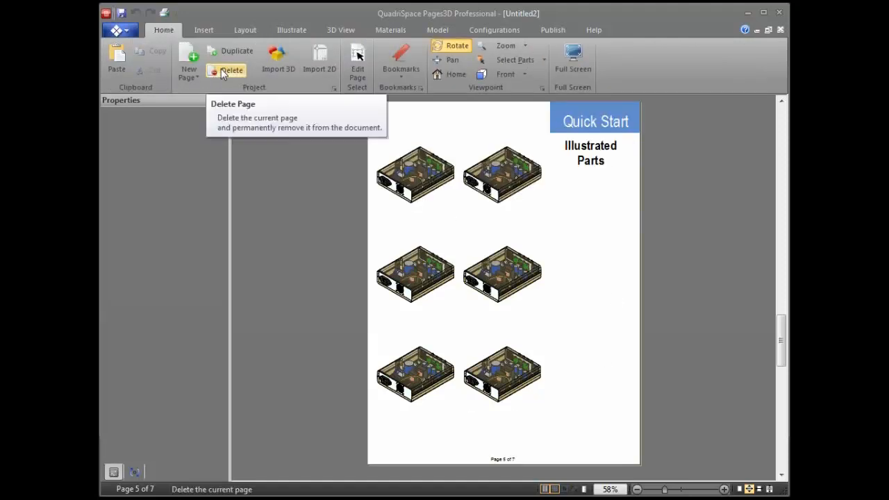
left_click(221, 69)
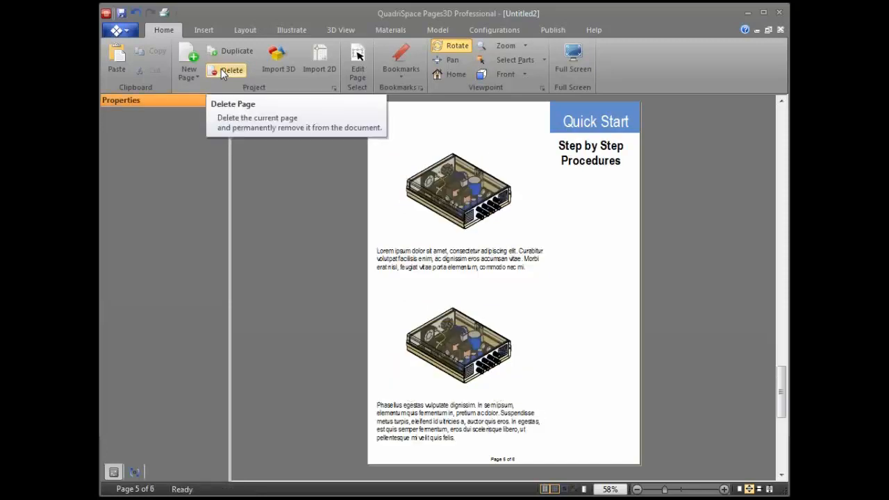
left_click(221, 69)
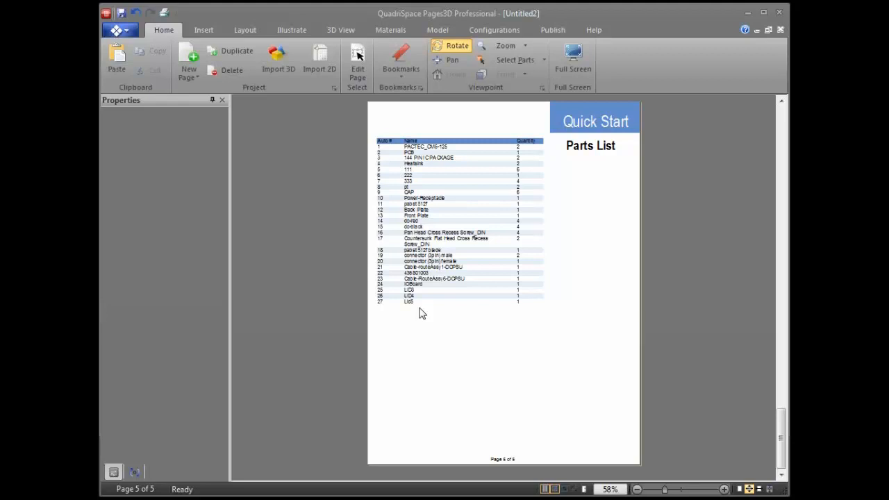
Replace the large title word "product" on the cover page with "power".
scroll(784, 125, "up", 1)
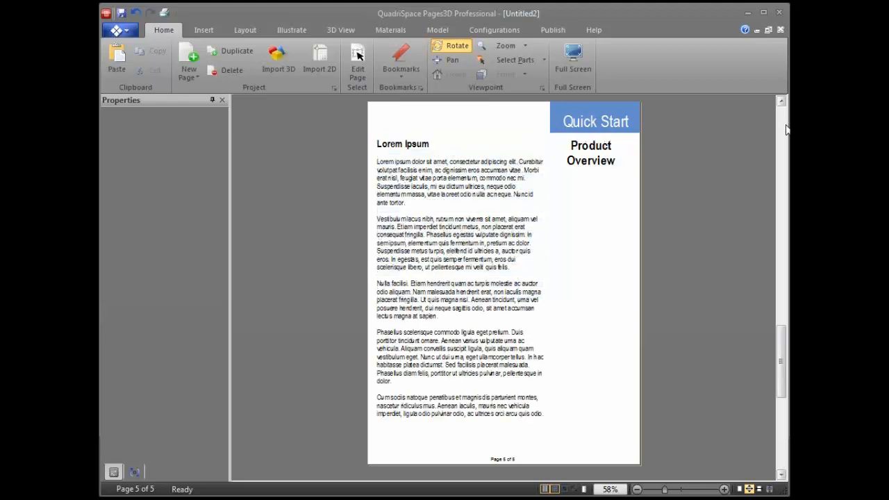
scroll(784, 132, "up", 1)
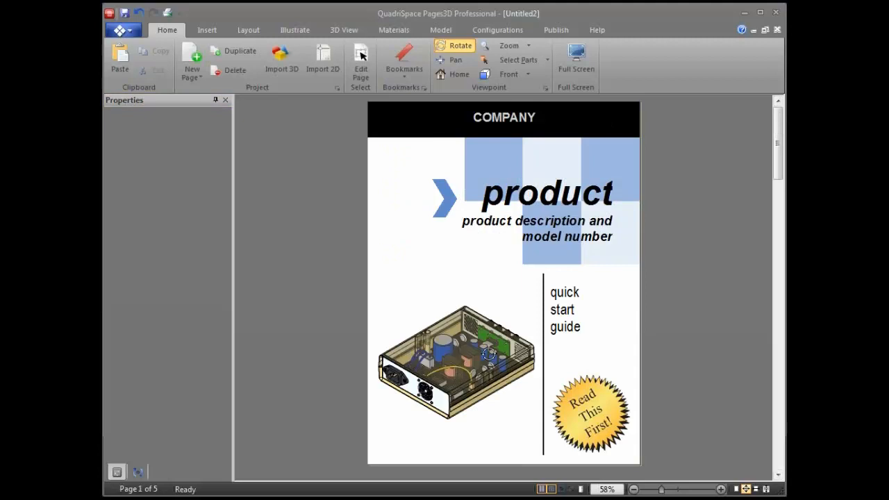
double_click(533, 204)
left_click_drag(484, 193, 633, 193)
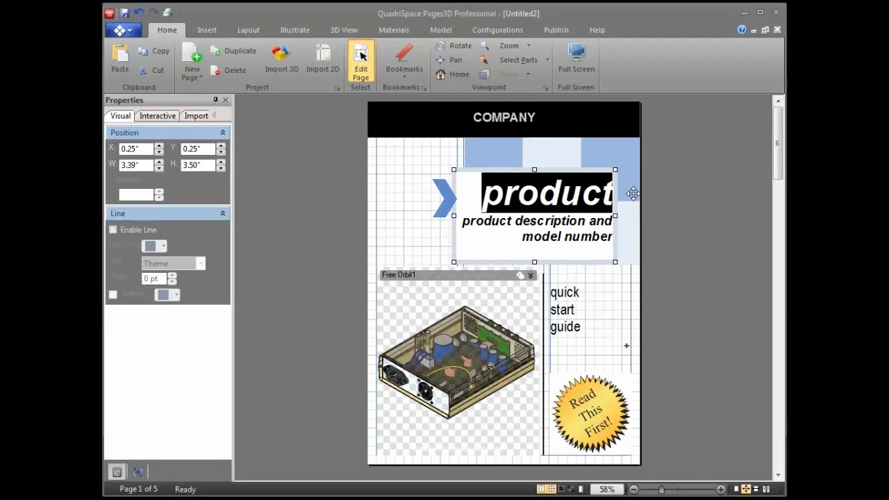
type("power")
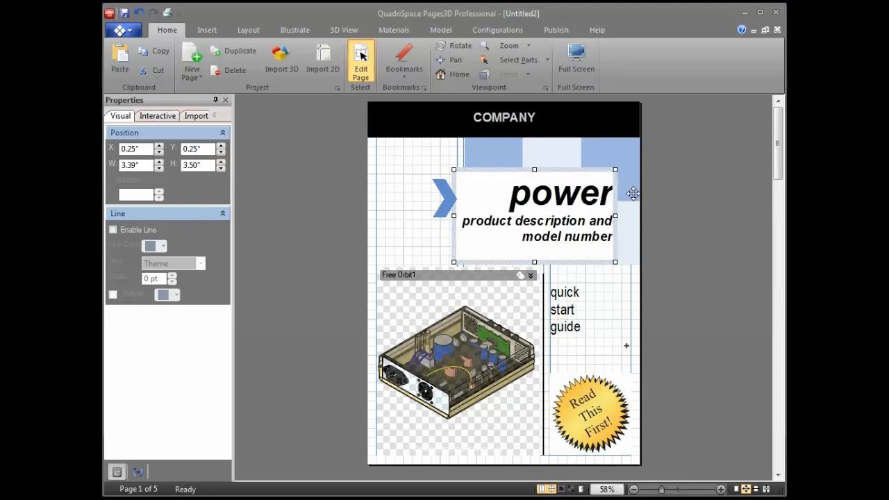
Replace the COMPANY heading in the cover's black banner with "ABC CO.".
left_click(476, 117)
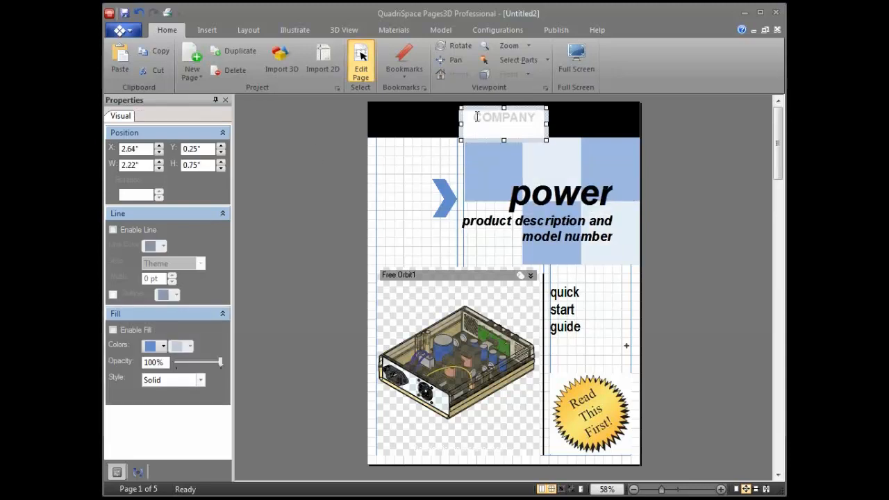
left_click_drag(476, 116, 556, 113)
key("BackSpace")
type("ABC")
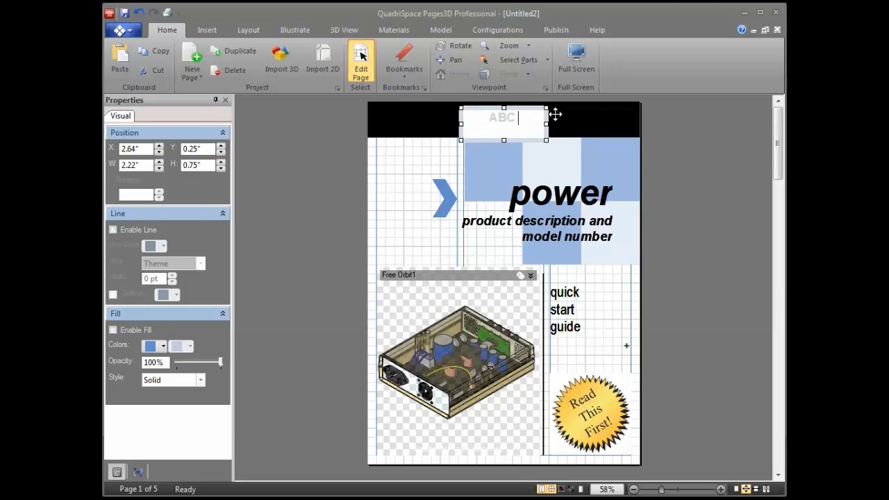
type(" COM")
key("BackSpace")
type(".")
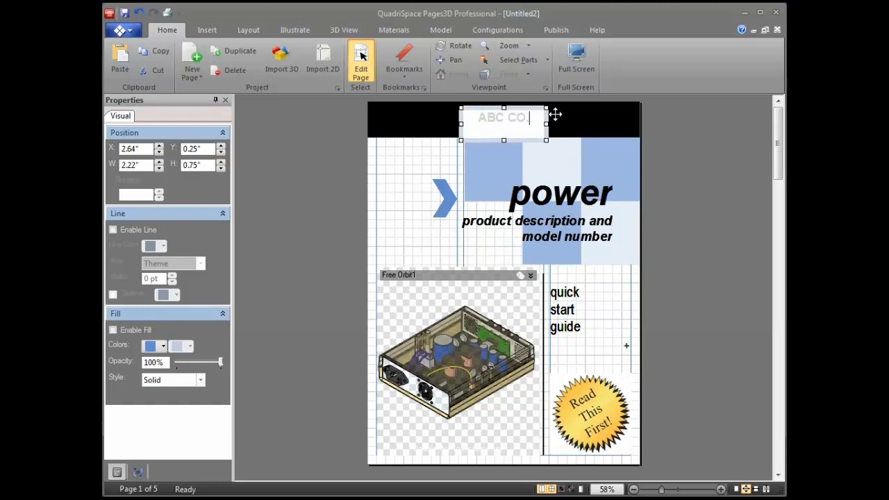
left_click(421, 219)
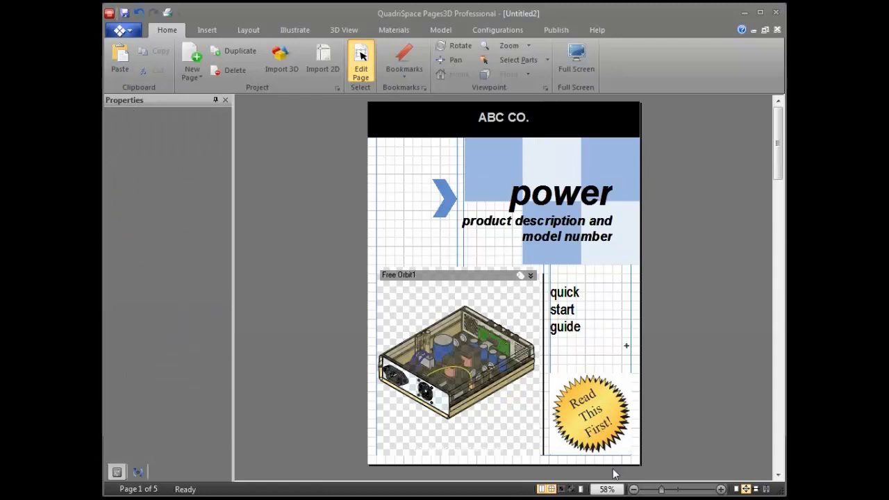
left_click(595, 420)
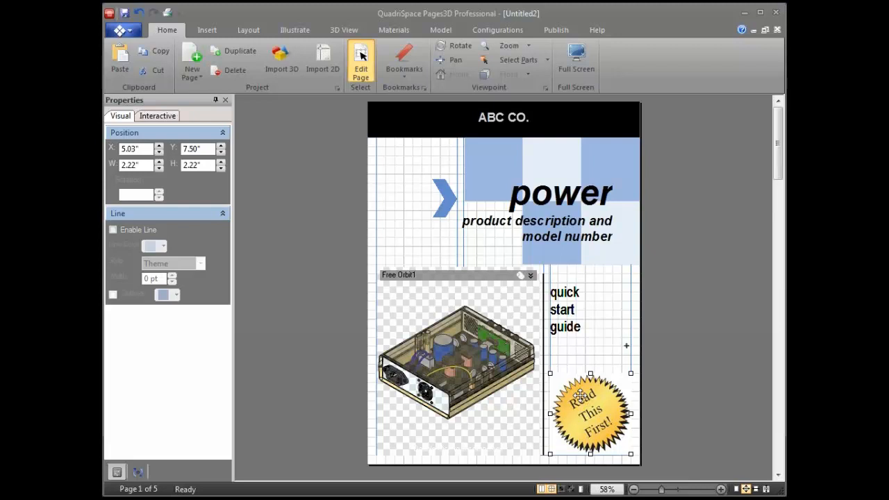
mouse_move(550, 373)
left_mouse_down()
mouse_move(587, 410)
mouse_move(551, 373)
left_mouse_up()
left_click(207, 33)
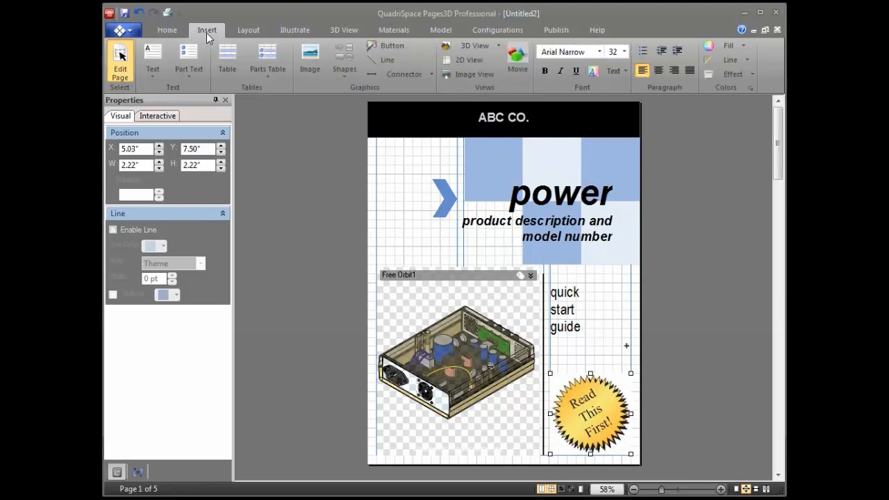
left_click(317, 79)
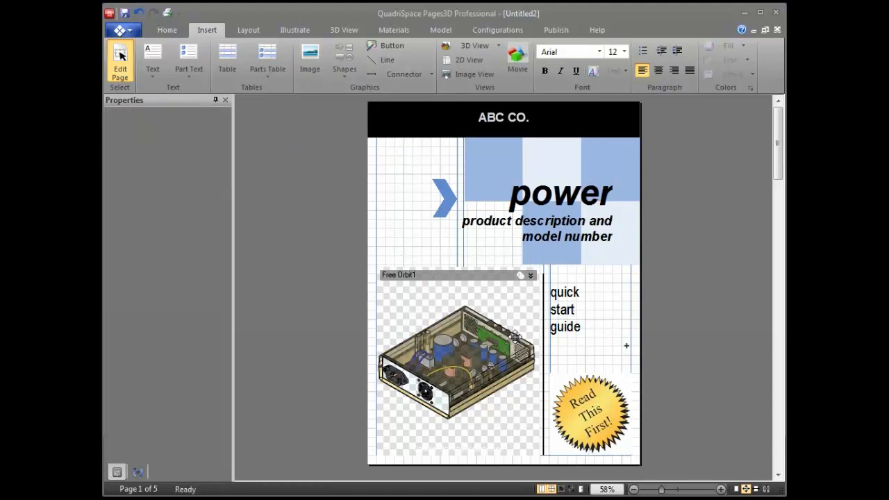
Leave page editing and rotate the power supply in the 3D views on the cover and page 2.
double_click(410, 304)
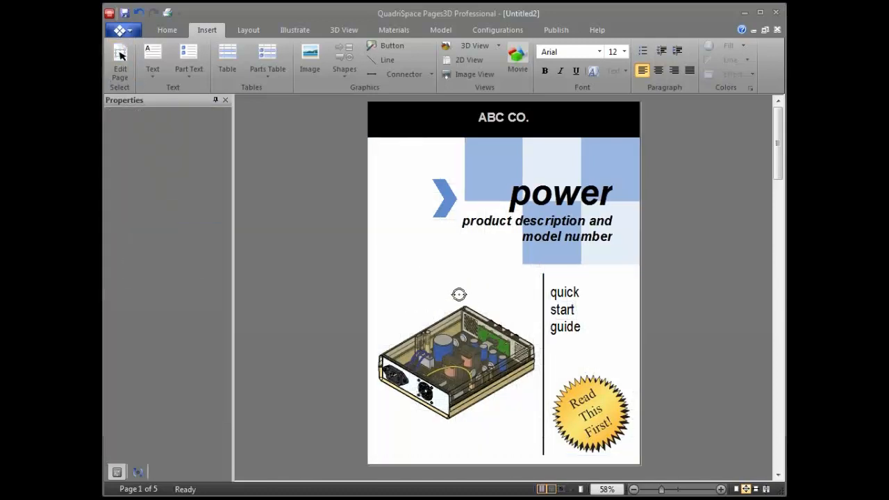
mouse_move(492, 377)
left_mouse_down()
mouse_move(491, 316)
mouse_move(490, 375)
left_mouse_up()
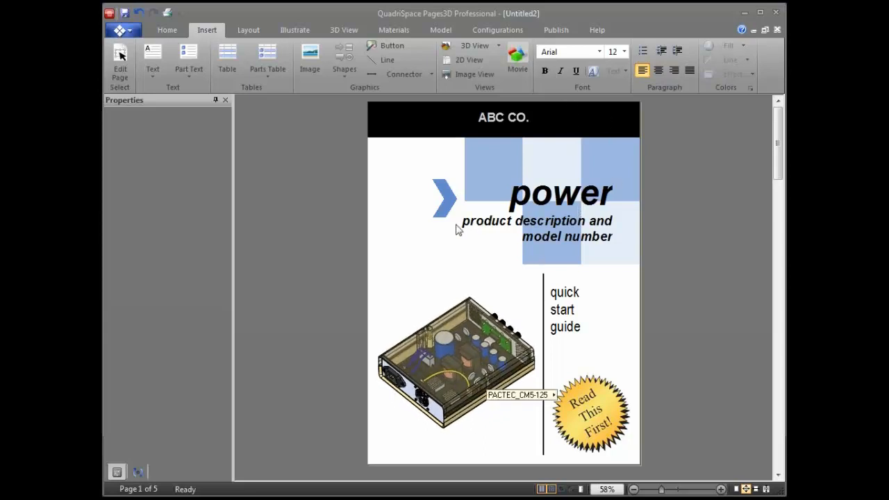
left_click(779, 410)
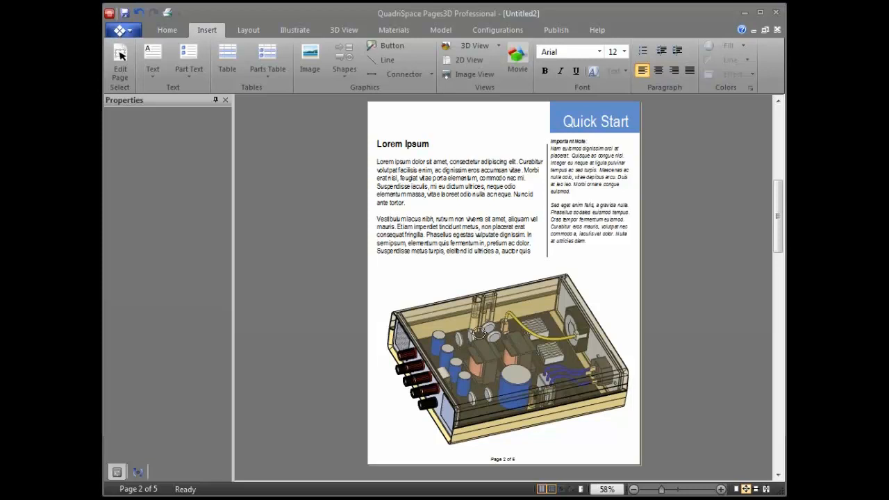
left_click(480, 333)
Isolate BoardAssembly in page 2's 3D view and tilt the circuit board to show more of its upper side.
left_click(440, 30)
left_click(119, 61)
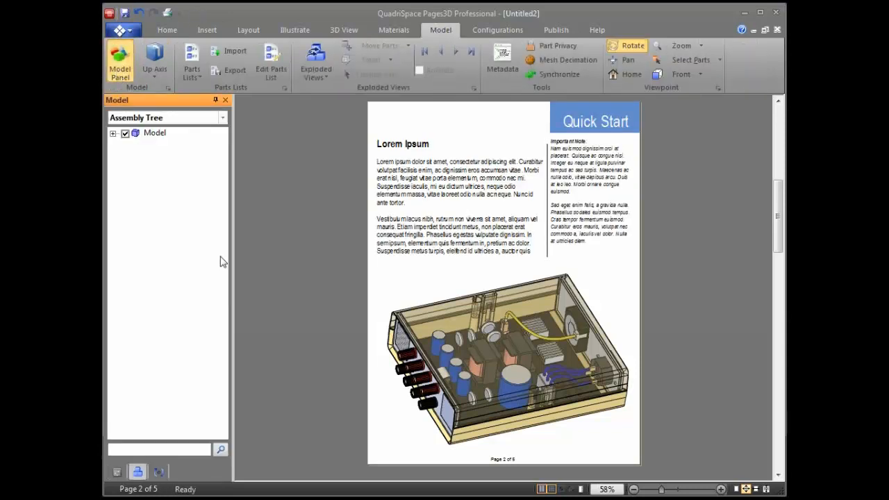
left_click(112, 132)
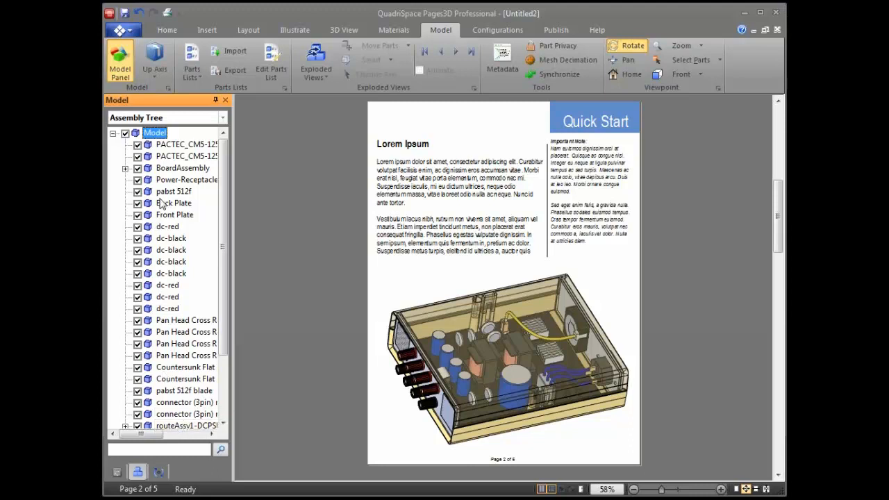
left_click(164, 171)
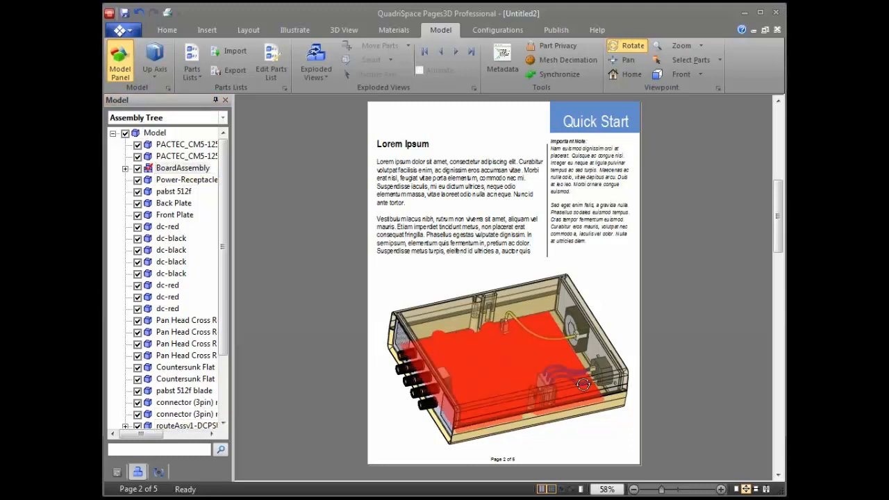
right_click(182, 171)
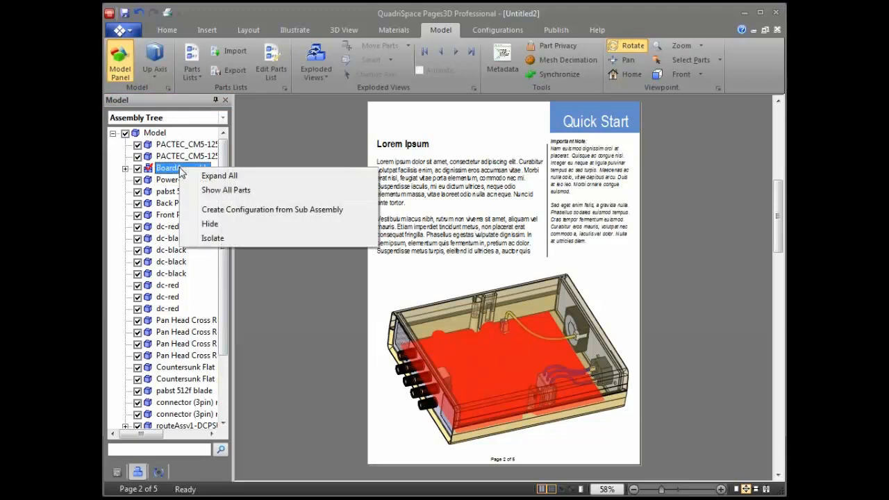
left_click(238, 238)
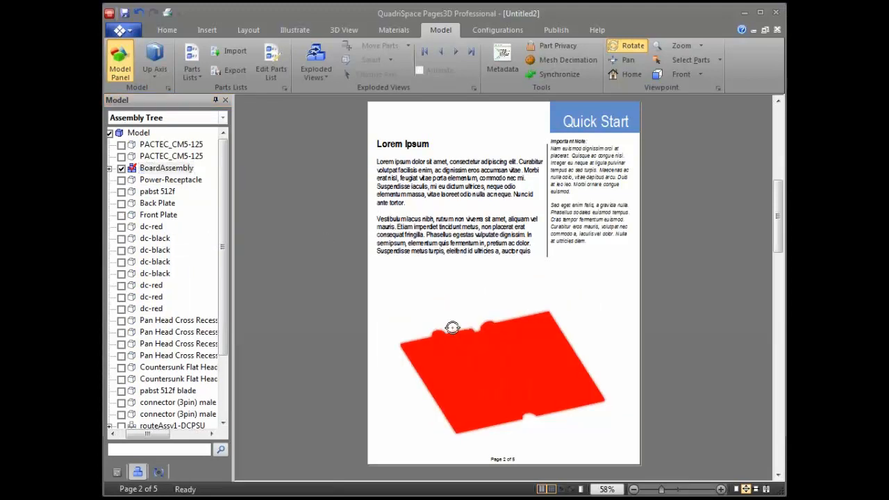
left_click(432, 402)
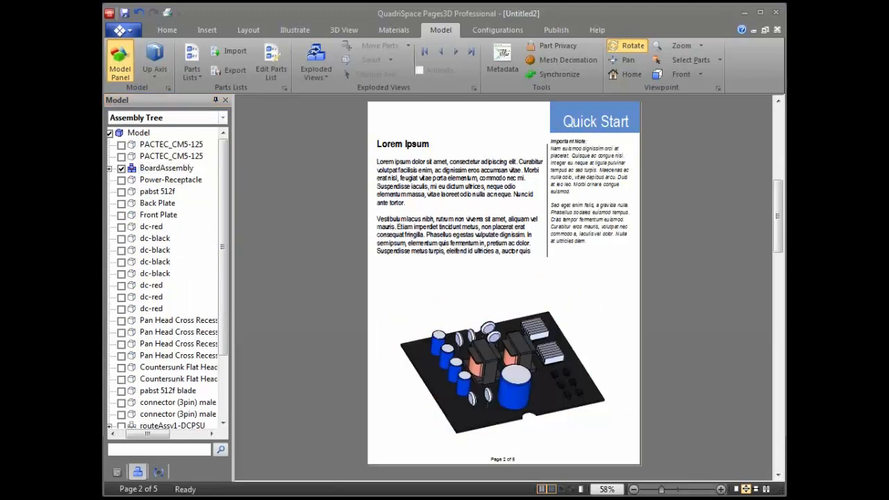
left_click_drag(536, 375, 532, 364)
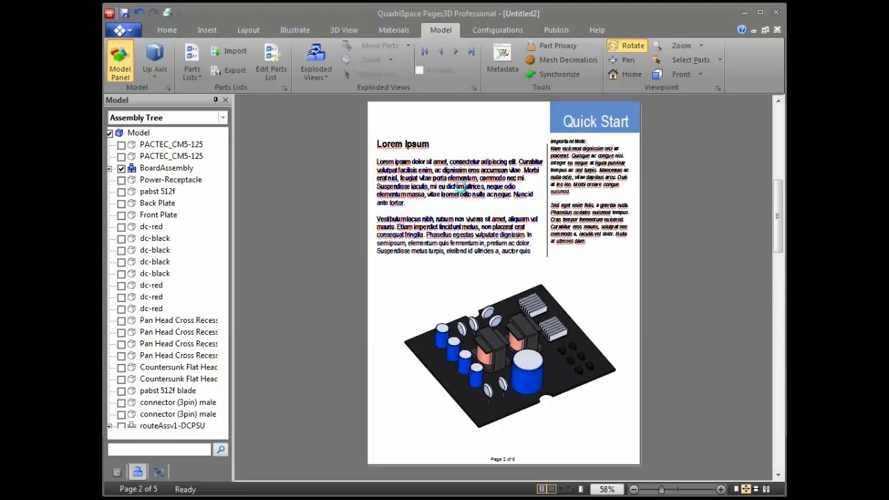
Replace the "Lorem Ipsum" heading on page 2 with "Circuit Board".
left_click_drag(440, 144, 382, 146)
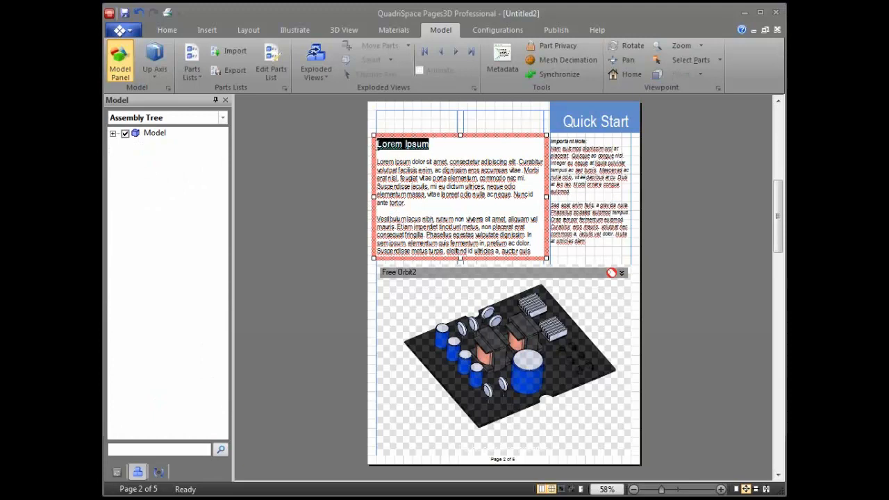
type("Boa")
key("BackSpace")
type("C")
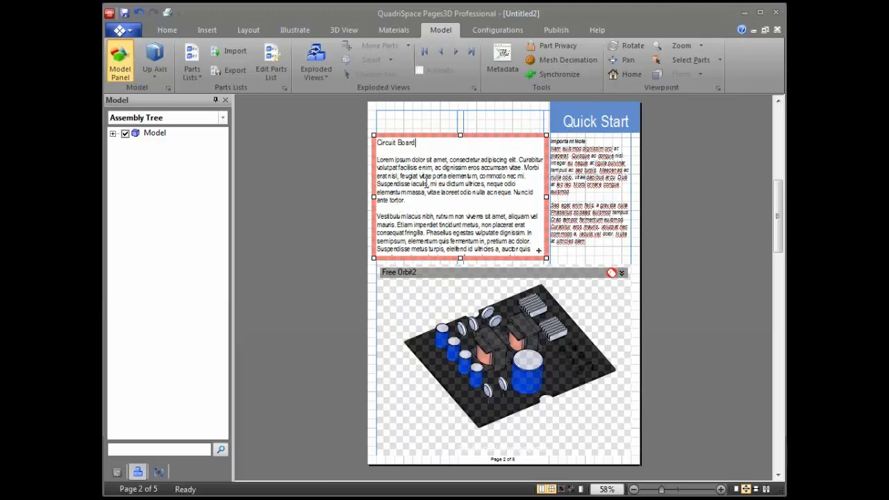
Make the "Circuit Board" heading on page 2 bold.
key("shift+Home")
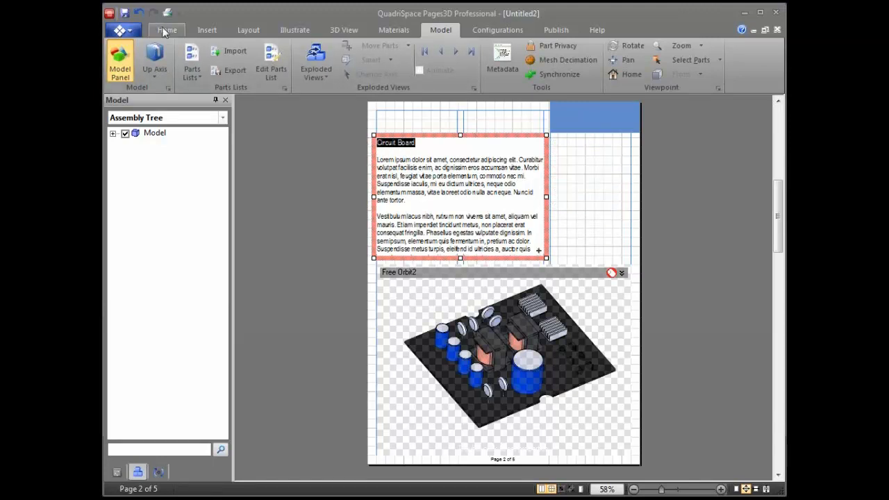
left_click(166, 30)
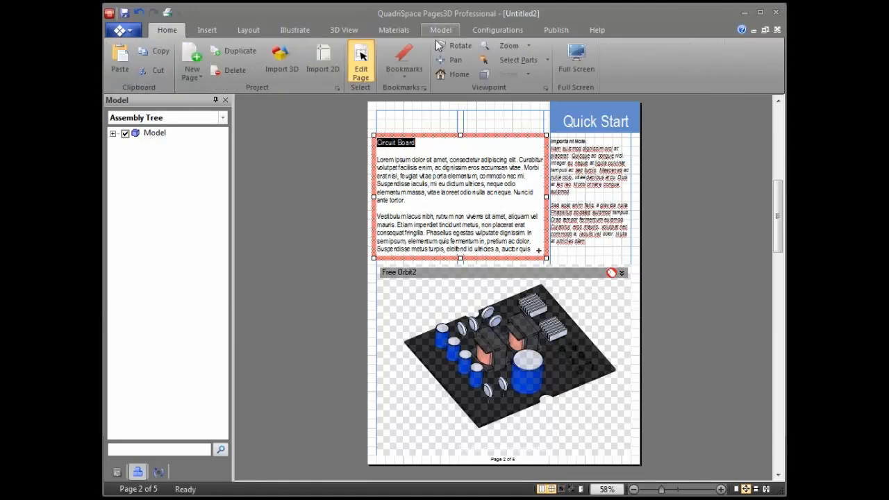
left_click(207, 30)
left_click(545, 70)
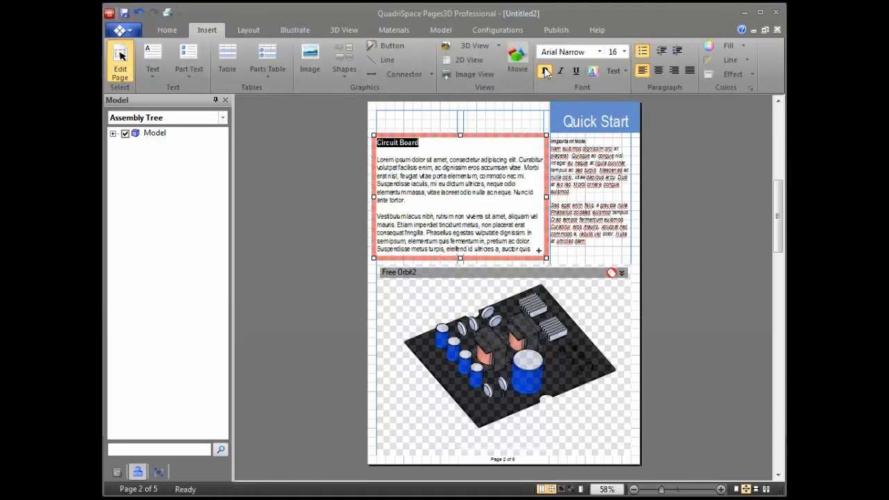
left_click(431, 128)
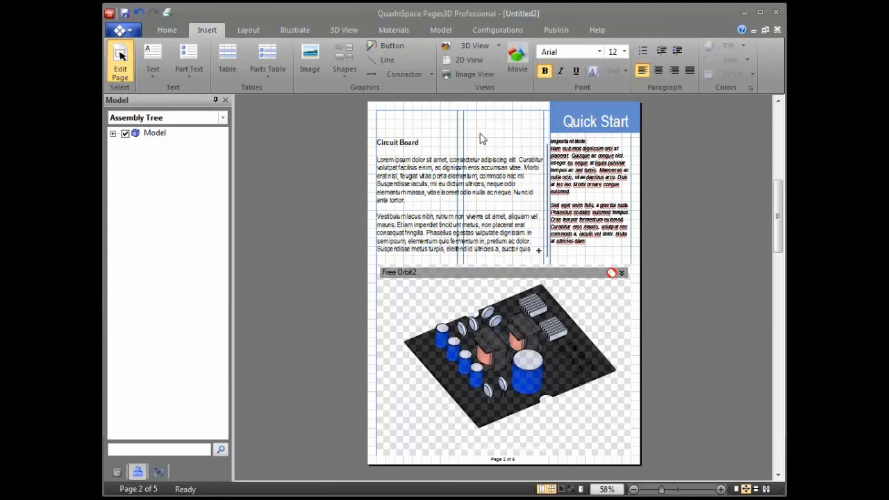
Leave page editing on the Product Overview page and rotate its power supply to show the rear plate and interior from above.
left_click(776, 313)
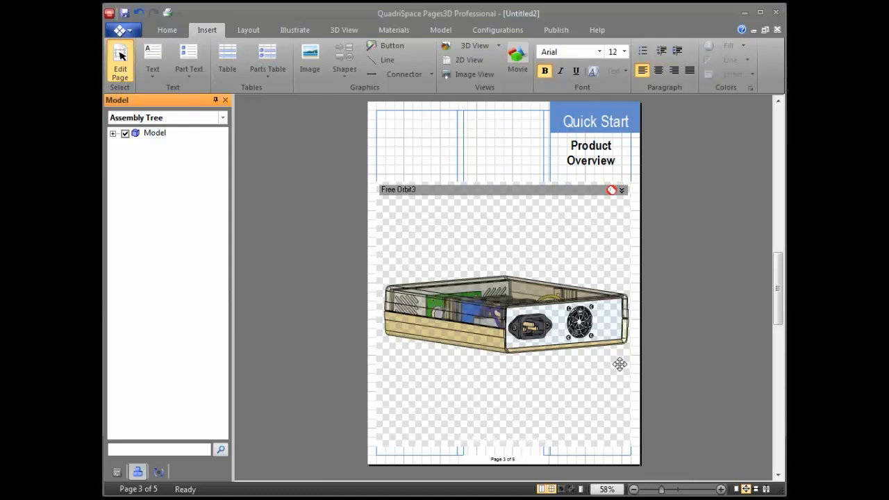
double_click(583, 374)
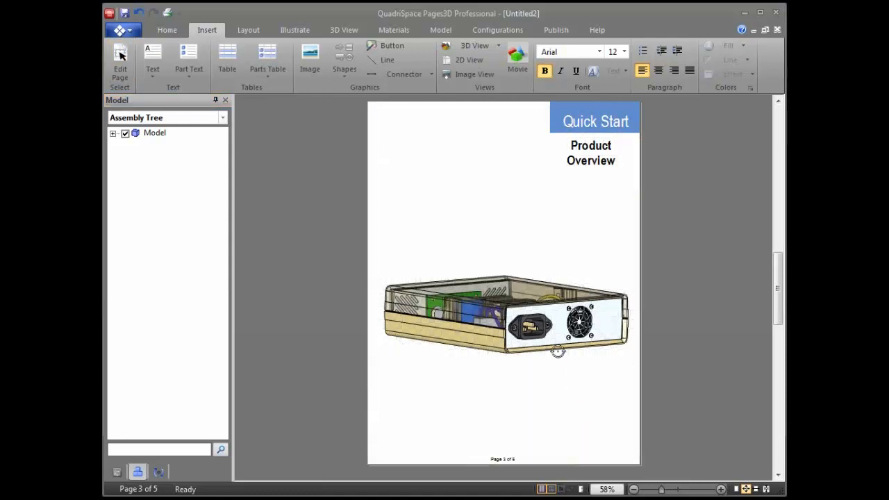
left_click_drag(558, 351, 532, 341)
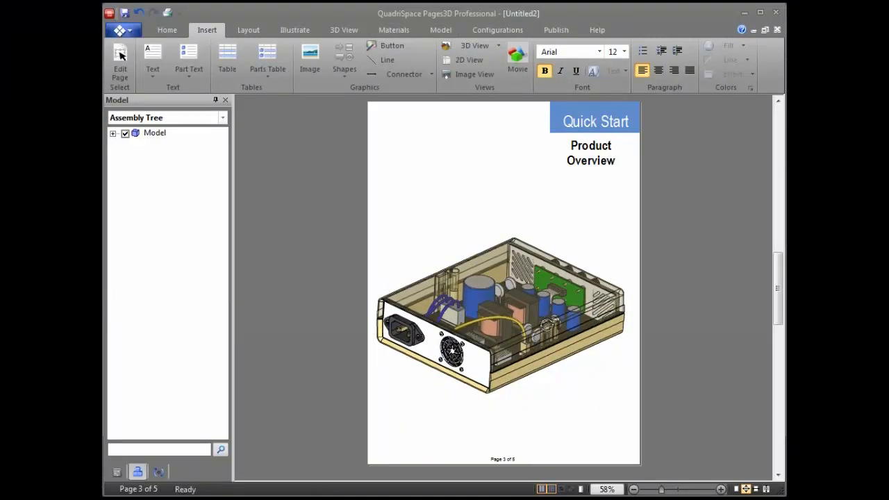
Create a new exploded view on the Product Overview page and move the enclosure's top cover straight up off the base.
left_click(441, 31)
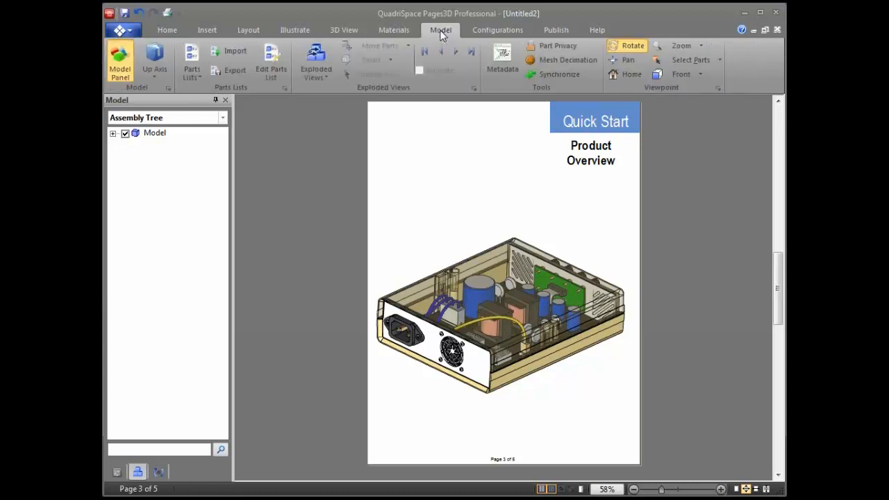
left_click(315, 70)
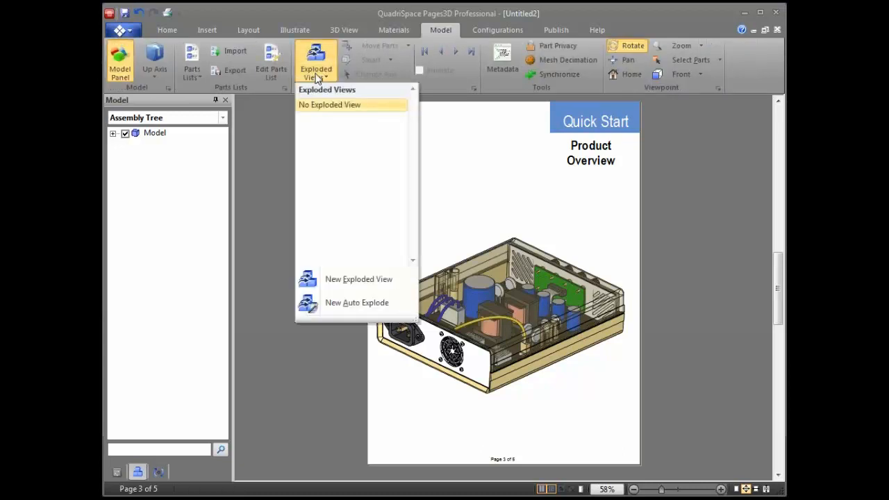
left_click(384, 279)
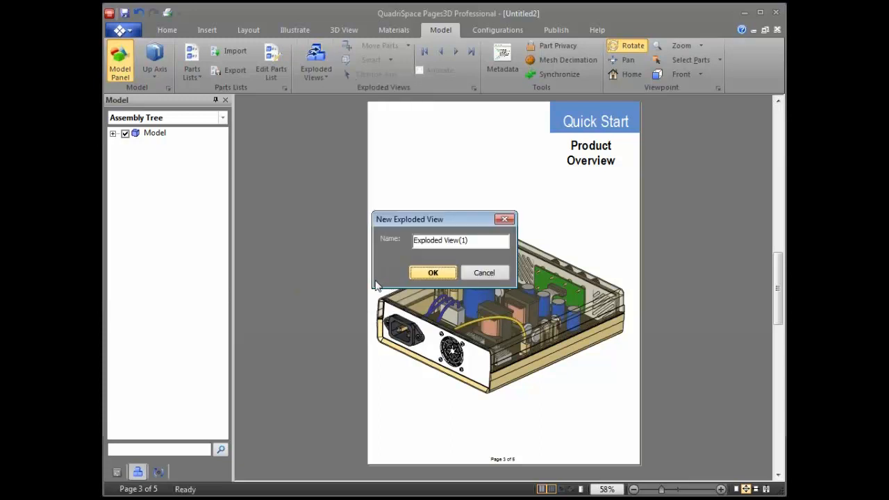
left_click(430, 271)
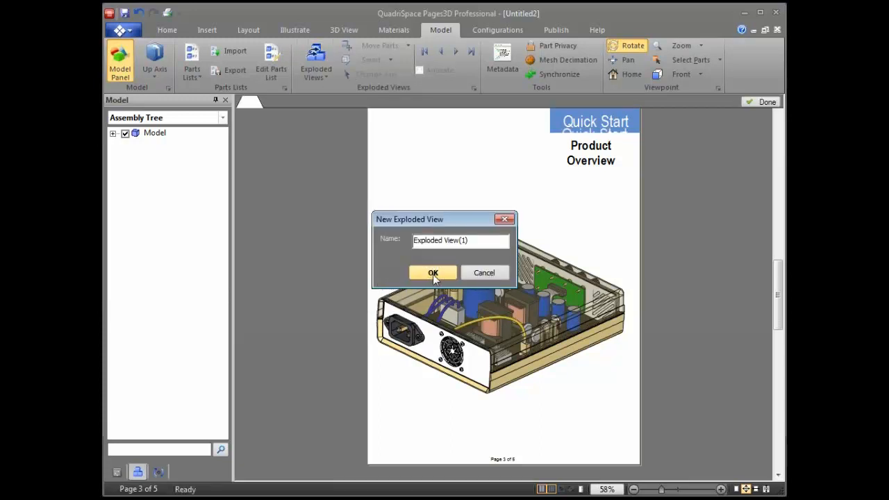
left_click(529, 362)
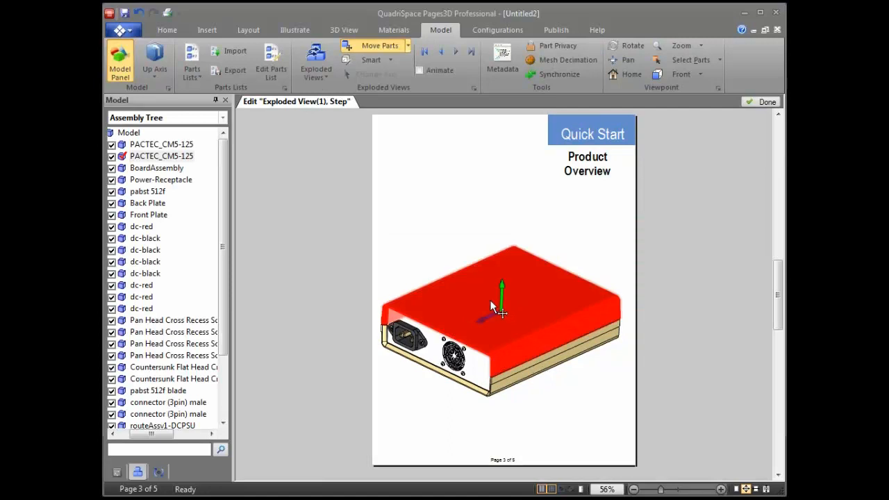
left_click_drag(503, 304, 505, 209)
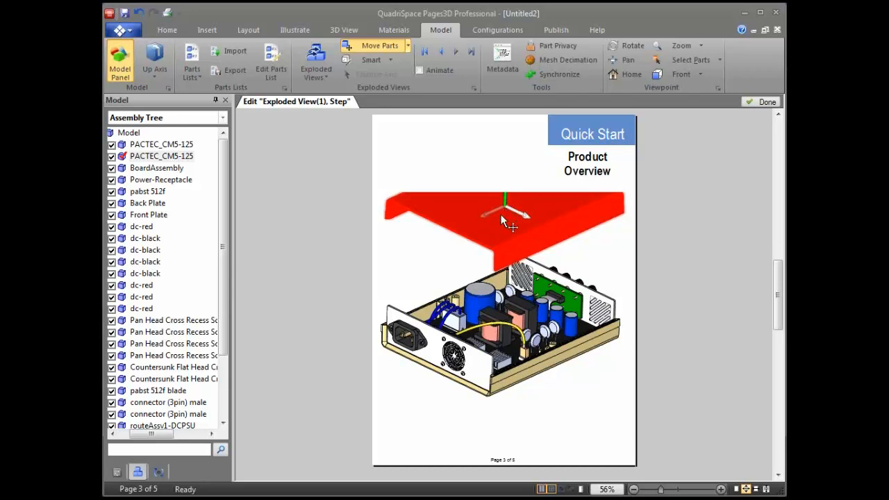
Select the four pan head screws around the fan grille and pull them straight out of the plate as an explosion step.
left_click(444, 339)
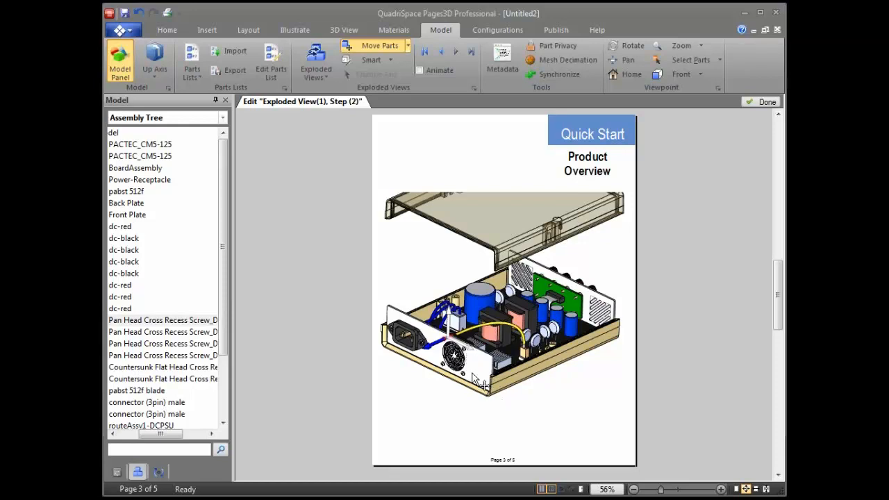
left_click(467, 378)
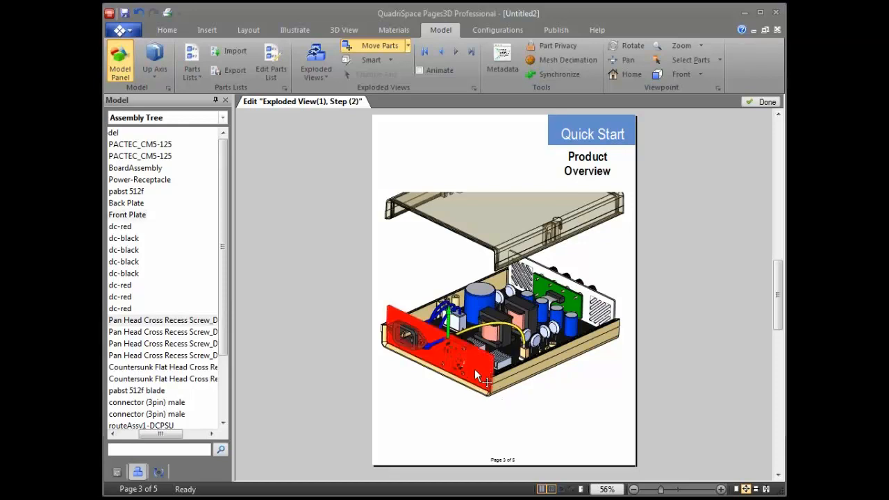
scroll(526, 410, "up", 5)
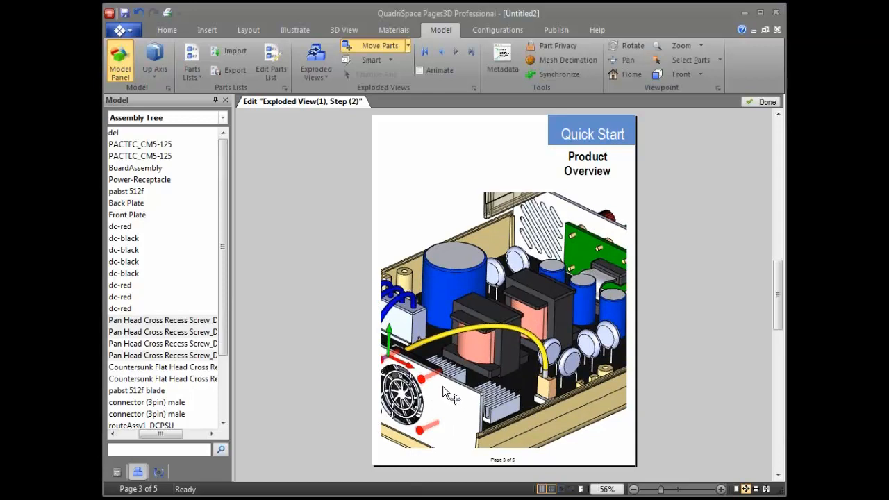
middle_click_drag(443, 389, 500, 363)
scroll(476, 378, "down", 1)
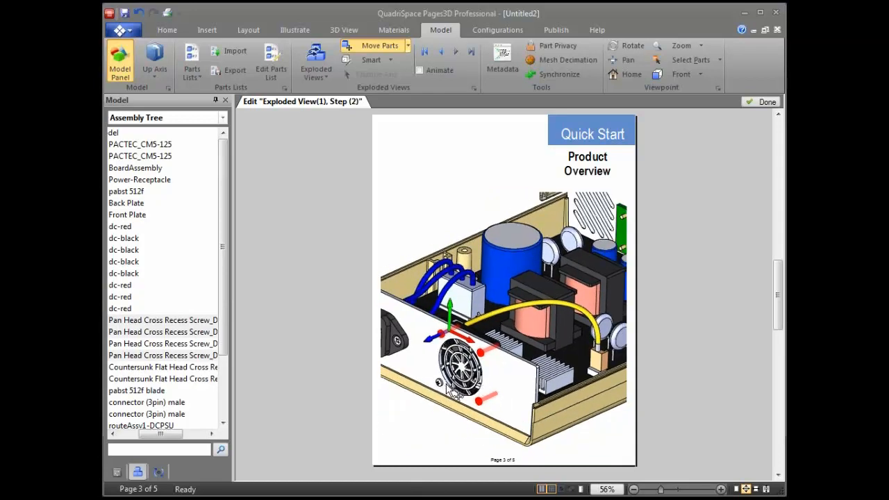
left_click(441, 384, "ctrl")
left_click_drag(434, 337, 390, 358)
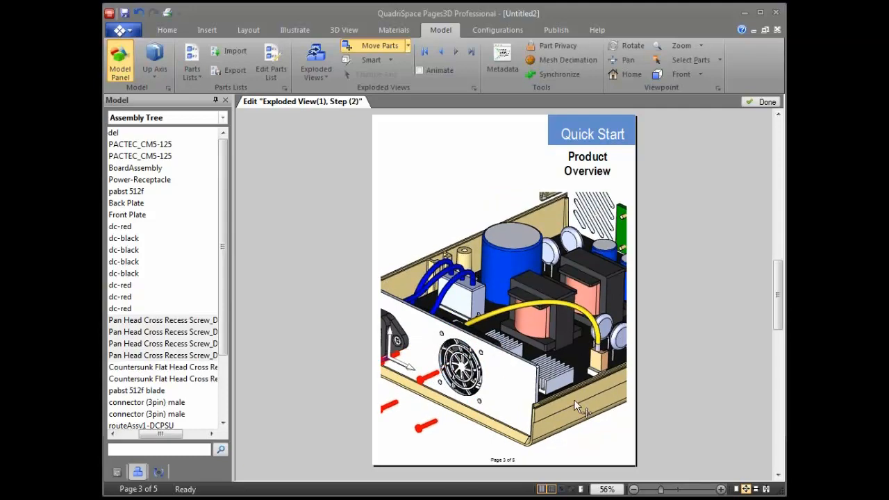
Select the fan with its yellow cable and connectors and lift them together straight up out of the enclosure.
middle_click_drag(574, 399, 510, 312)
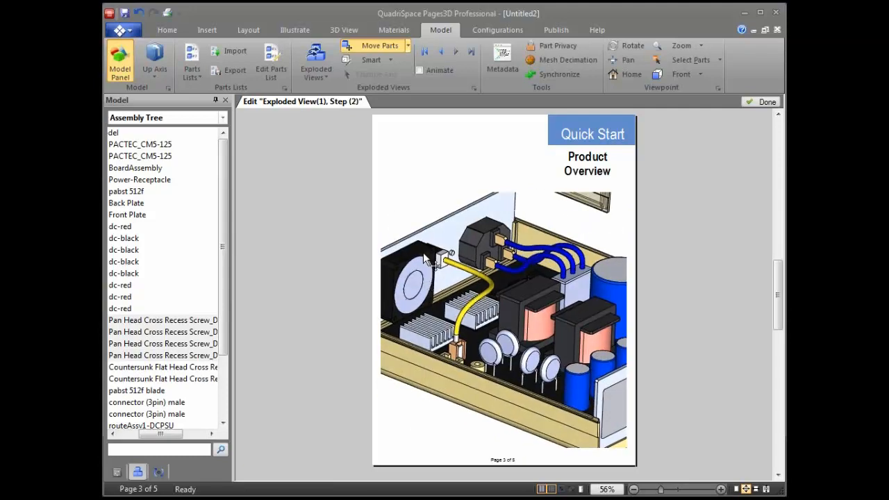
left_click(425, 280)
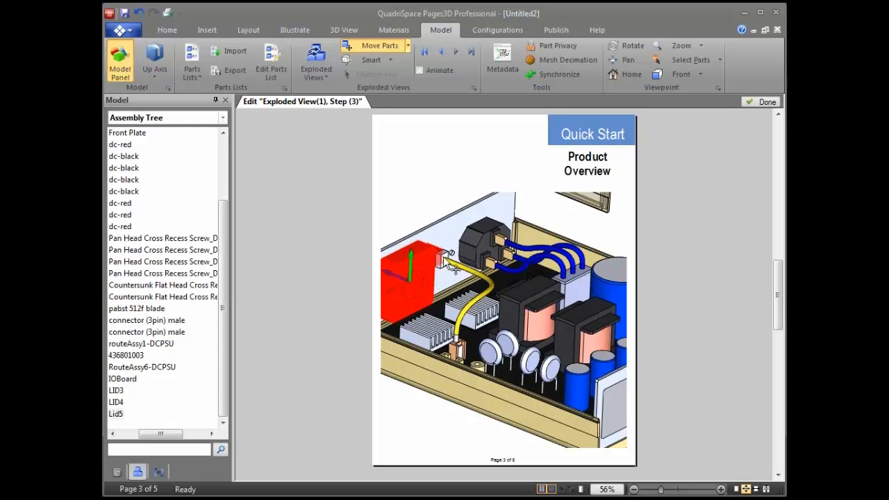
left_click(485, 277, "ctrl")
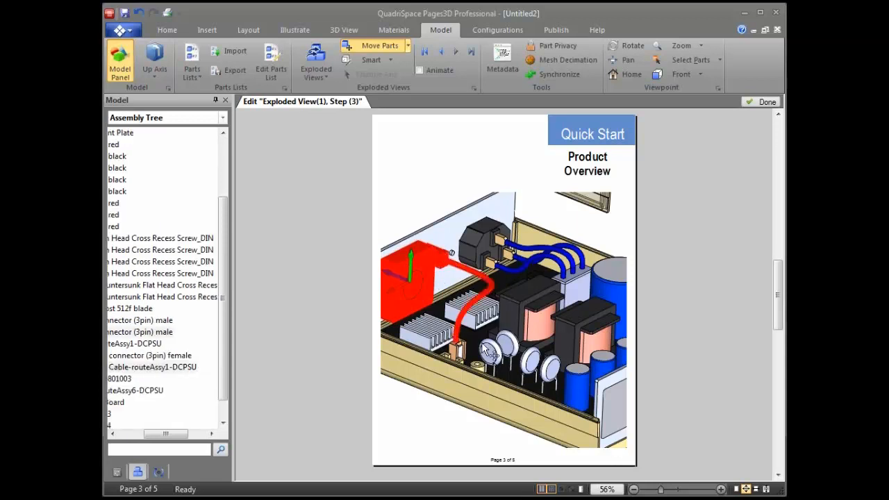
left_click(456, 349, "ctrl")
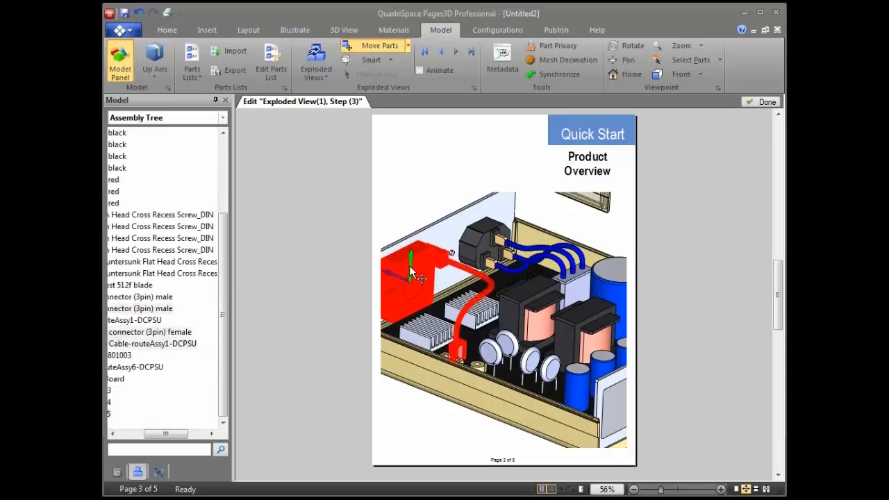
left_click_drag(411, 267, 411, 166)
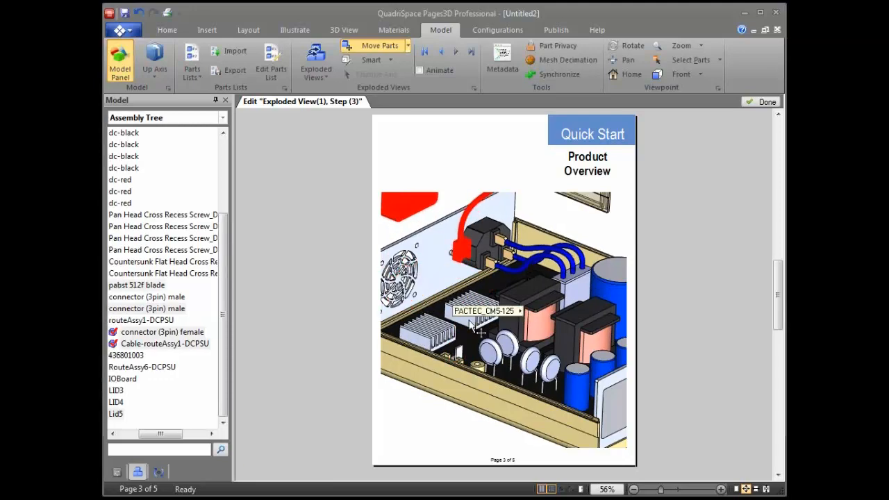
Pull the two countersunk screws beside the power receptacle and the receptacle itself straight out of the back plate as separate explosion steps.
middle_click_drag(450, 303, 471, 295)
scroll(471, 295, "down", 2)
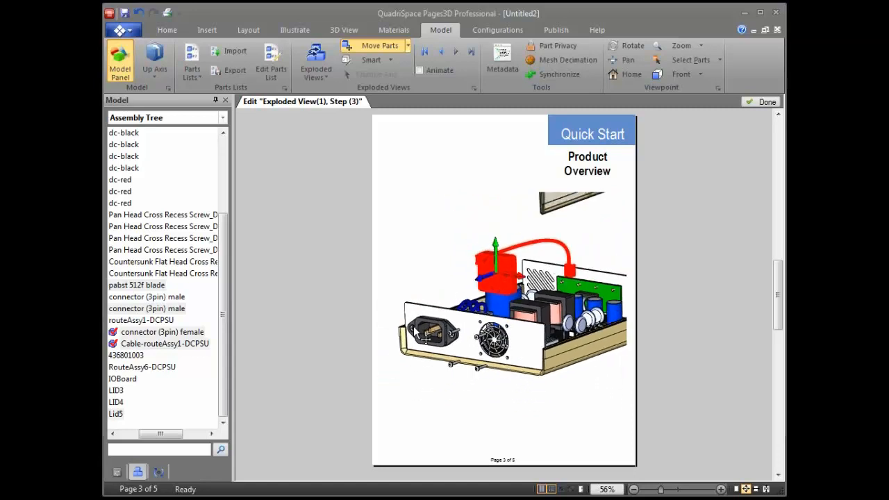
left_click(431, 350)
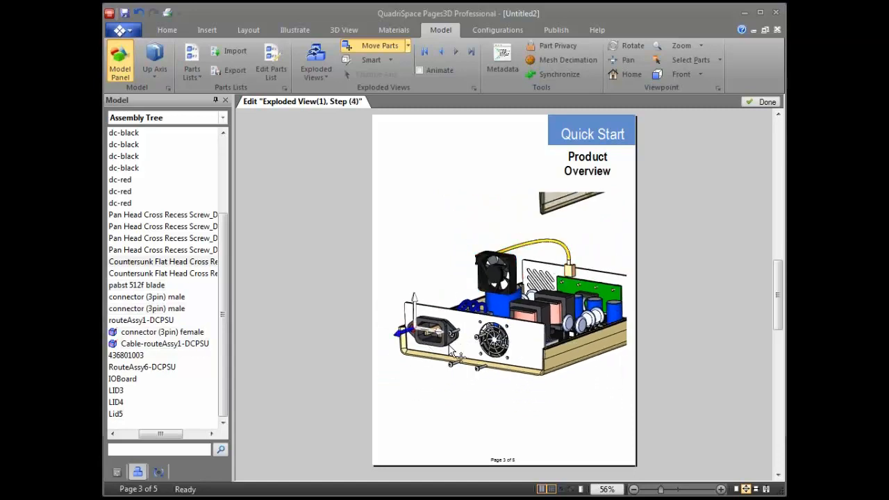
left_click(457, 345)
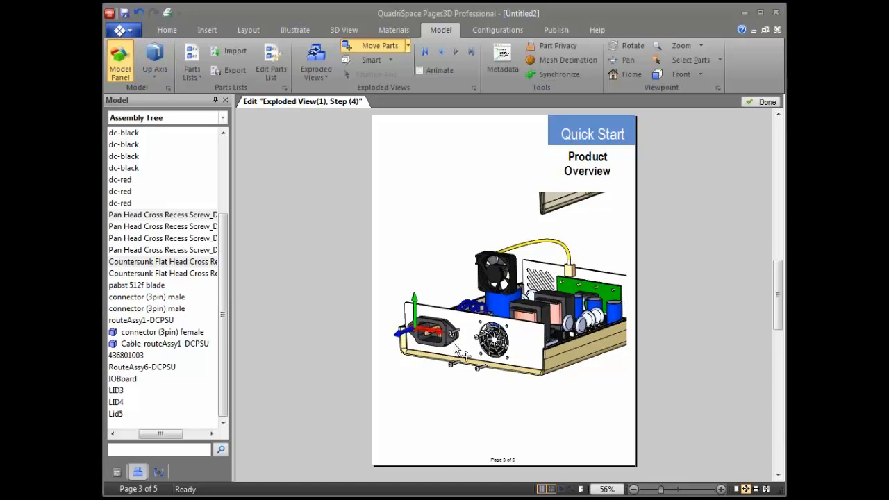
left_click(453, 346, "ctrl")
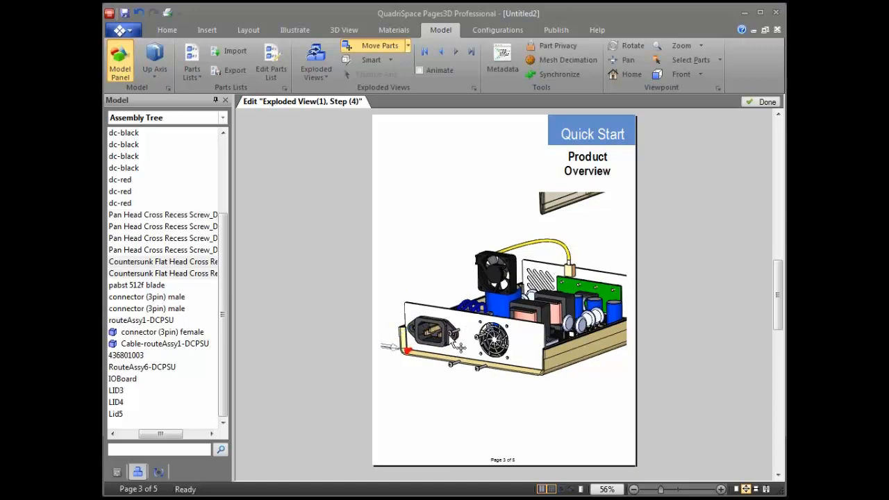
left_click(436, 340)
left_click_drag(430, 332, 401, 343)
Select the grey power block with its blue cables behind the receptacle opening and lift them together straight up out of the enclosure.
middle_click_drag(589, 330, 553, 212)
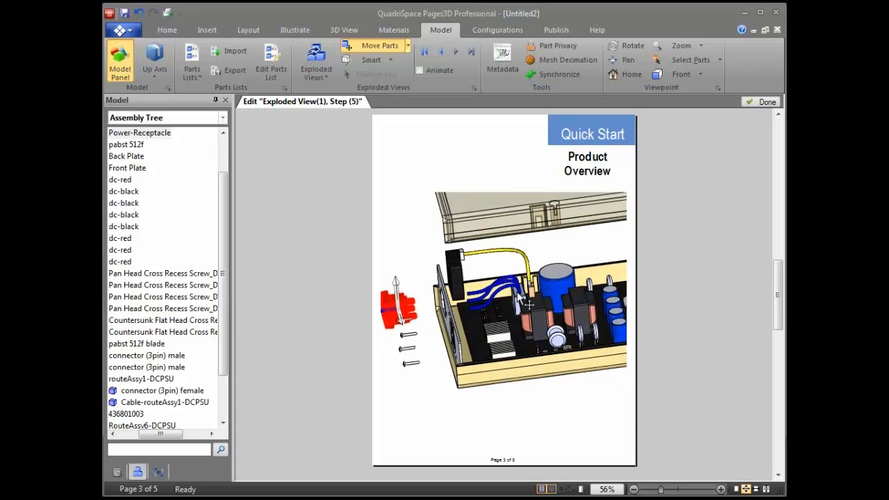
left_click(521, 297, "ctrl")
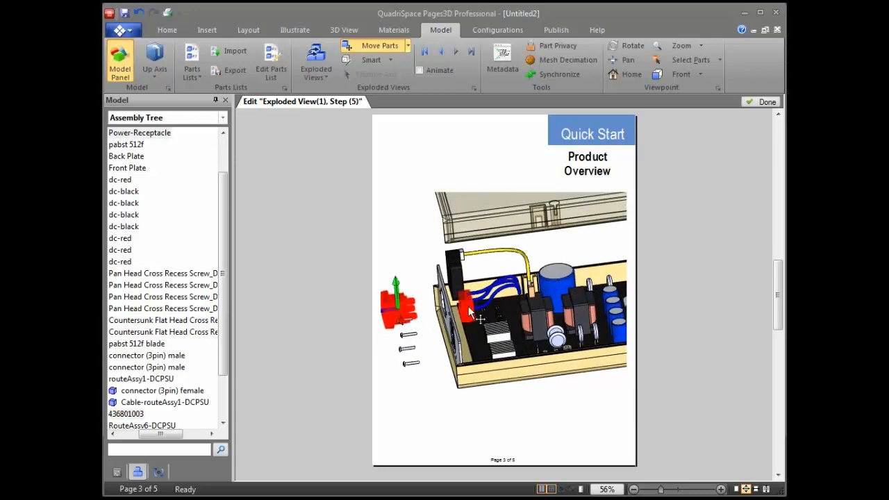
left_click(468, 306, "ctrl")
left_click(515, 296)
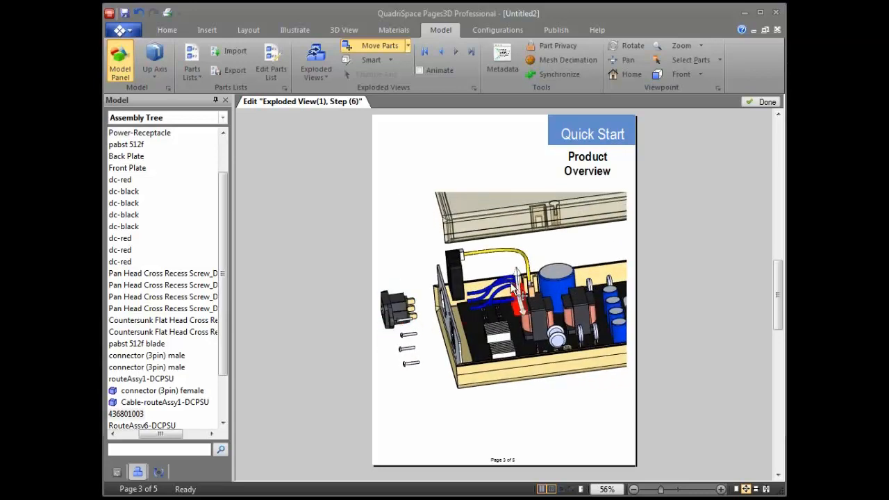
left_click(536, 306, "ctrl")
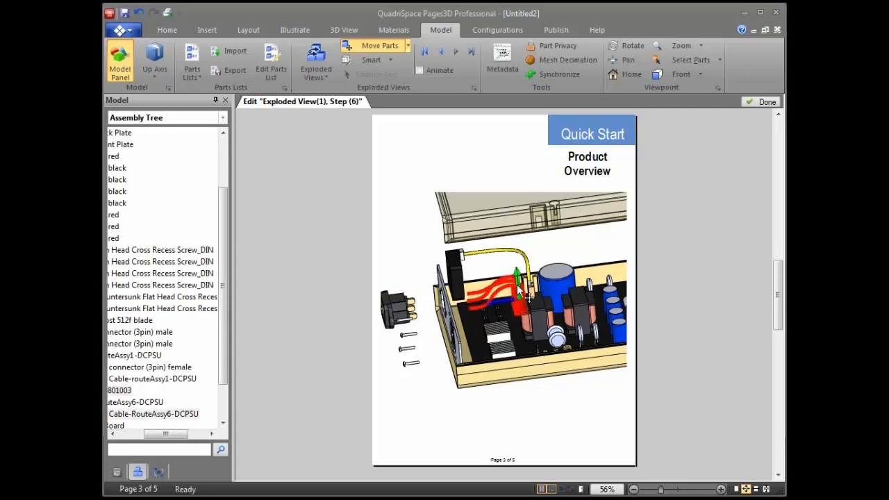
left_click_drag(521, 292, 518, 255)
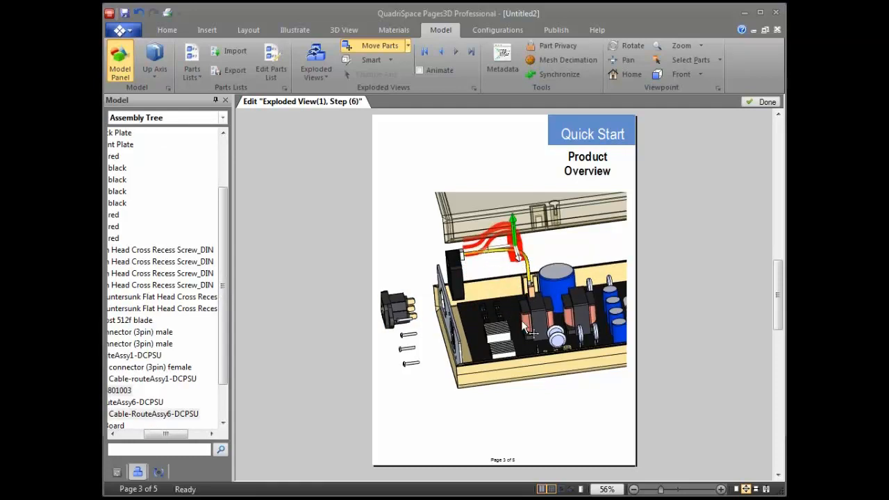
Select all eight red and black DC connectors on the front plate and pull them together straight out of the plate.
middle_click_drag(554, 376, 576, 389)
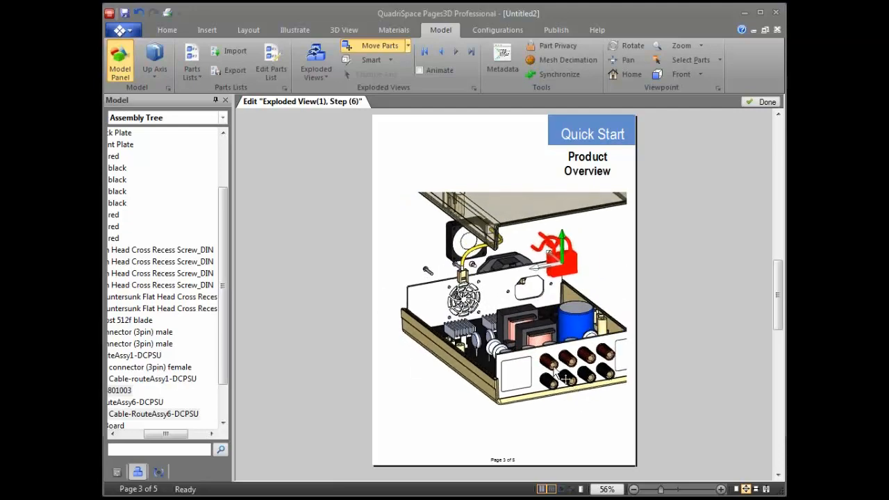
left_click(565, 374)
left_click(568, 359, "ctrl")
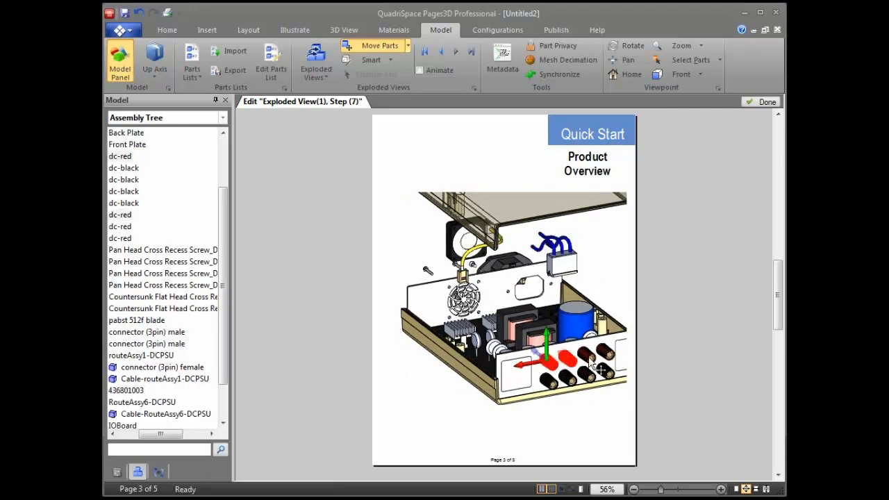
left_click(588, 357, "ctrl")
left_click(606, 354, "ctrl")
left_click(605, 370, "ctrl")
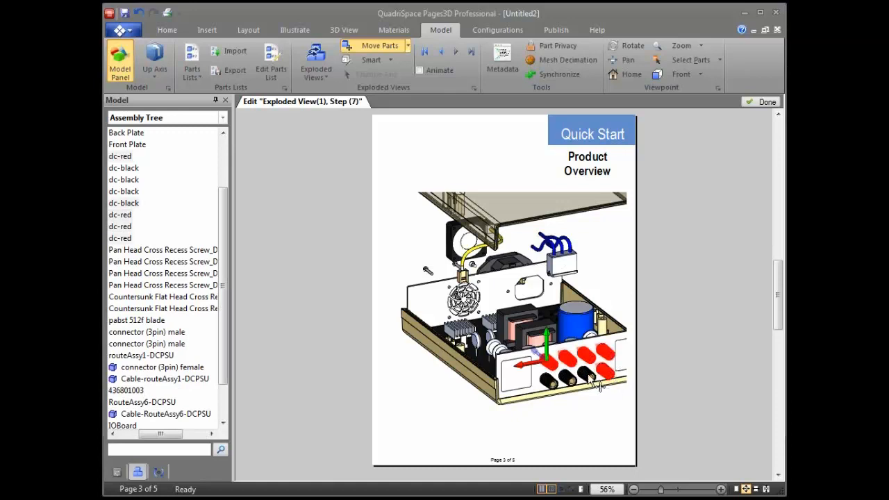
left_click(585, 374, "ctrl")
left_click(568, 378, "ctrl")
left_click(549, 381, "ctrl")
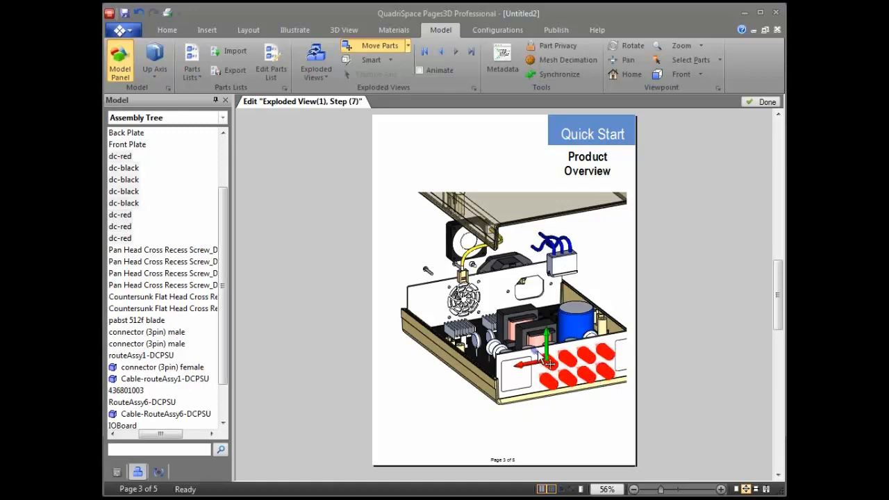
left_click_drag(538, 352, 582, 386)
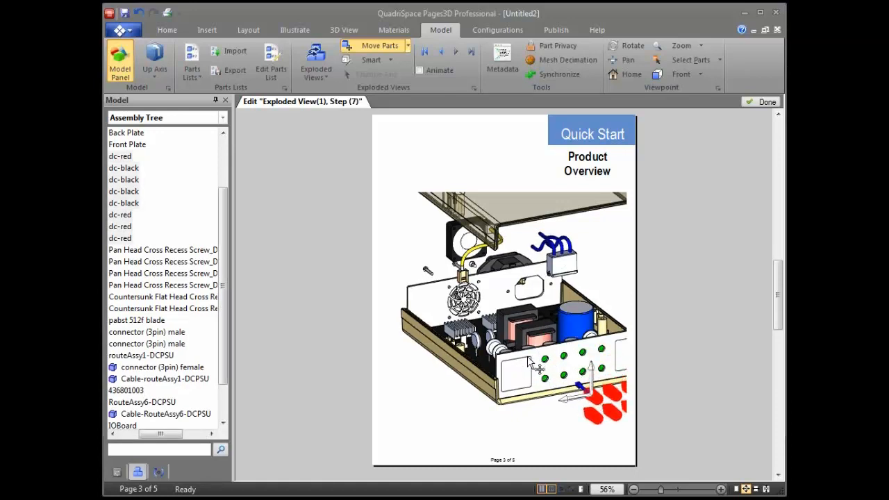
Lift the IO board behind the front plate straight up out of the enclosure as an explosion step.
middle_click_drag(500, 333, 517, 368)
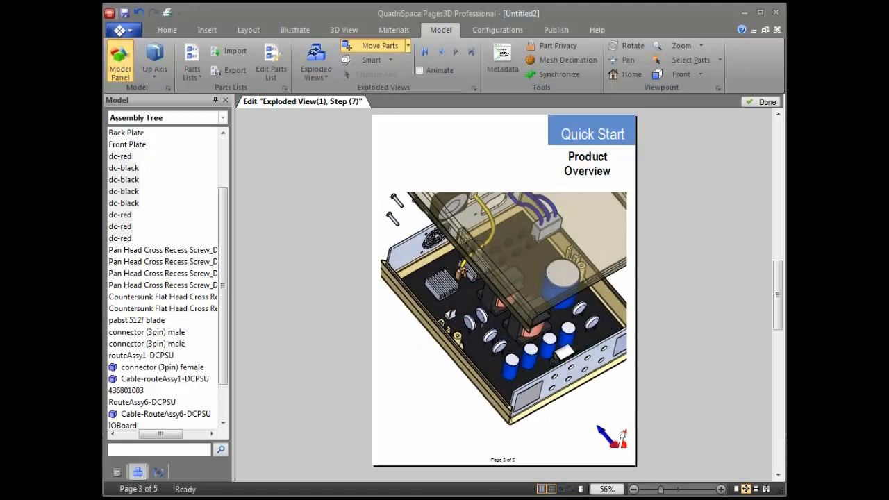
left_click(569, 343)
left_click_drag(570, 343, 581, 283)
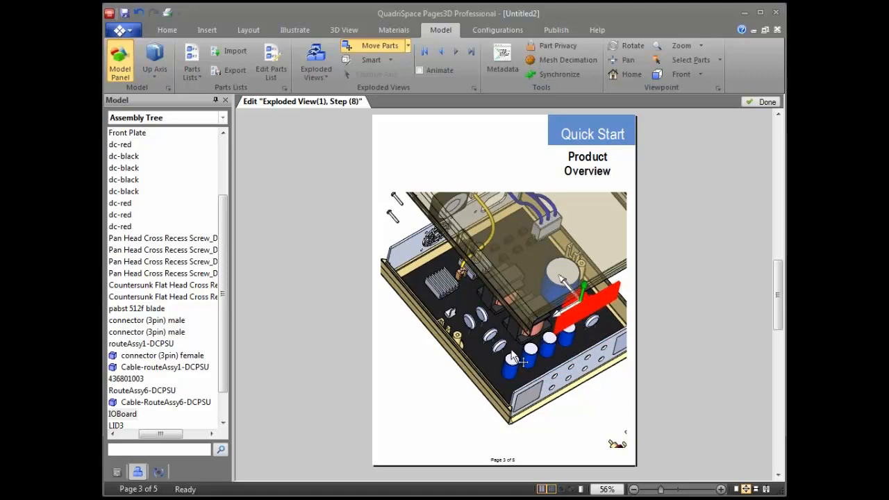
Select the whole BoardAssembly, lift it straight up out of the enclosure base, and finish editing the exploded view.
middle_click_drag(456, 416, 453, 411)
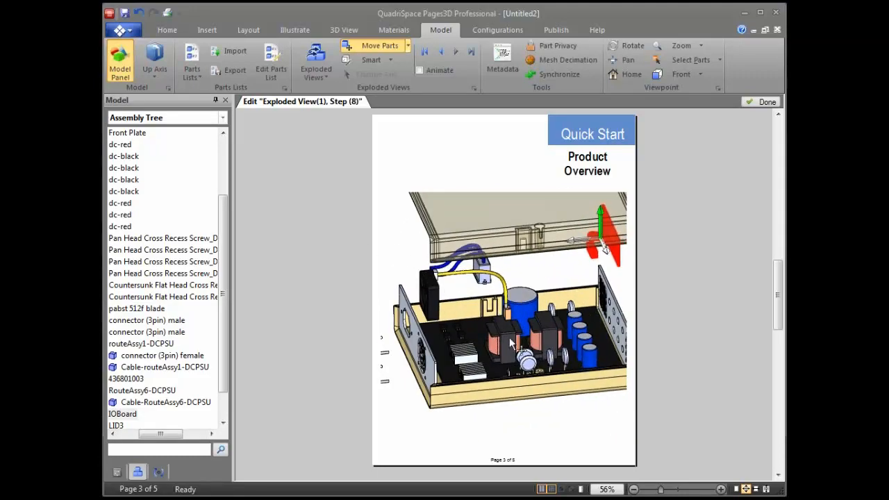
left_click(225, 152)
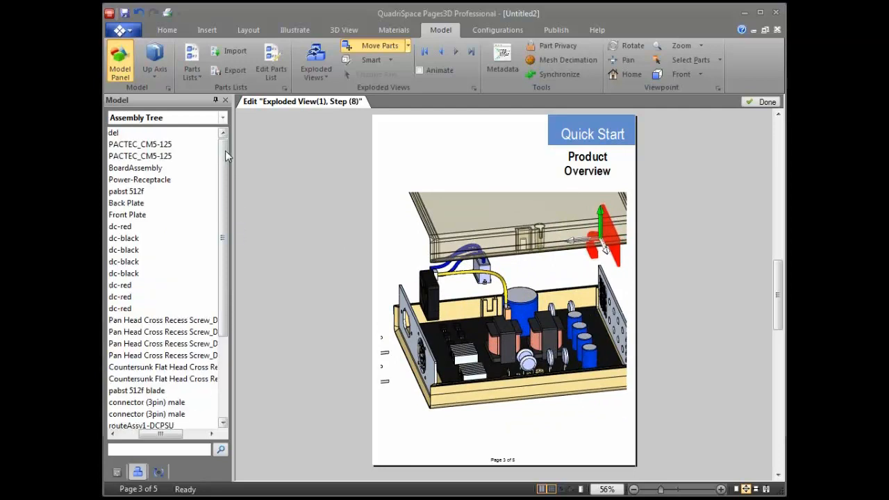
left_click(123, 436)
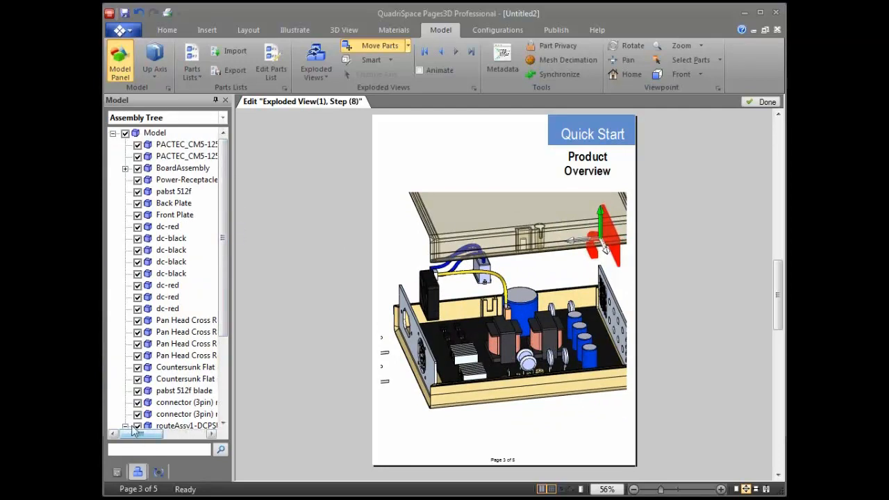
left_click(175, 174)
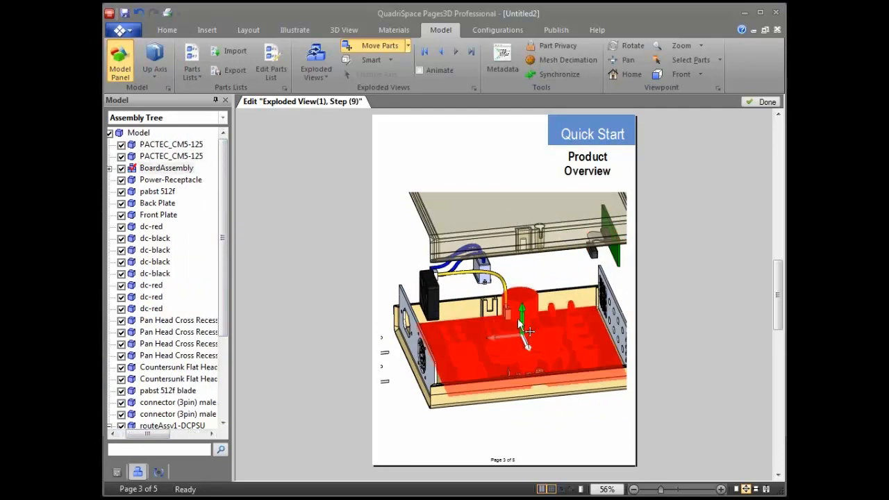
left_click_drag(522, 321, 522, 275)
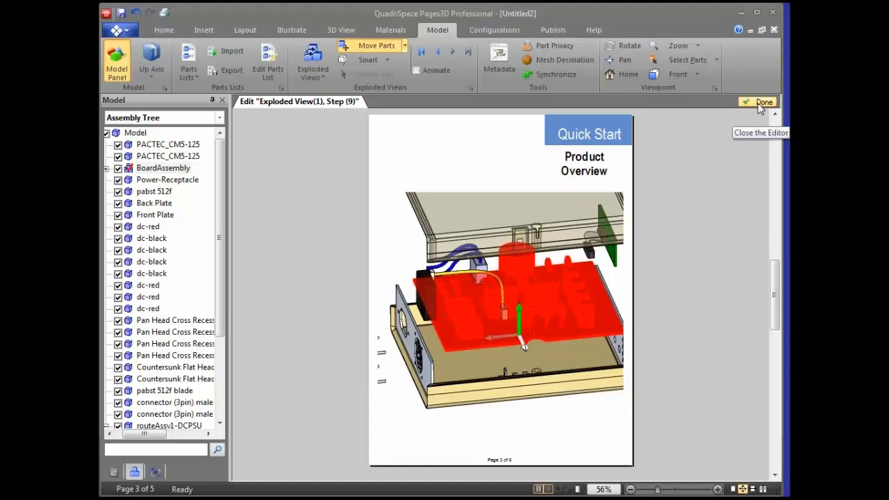
left_click(762, 104)
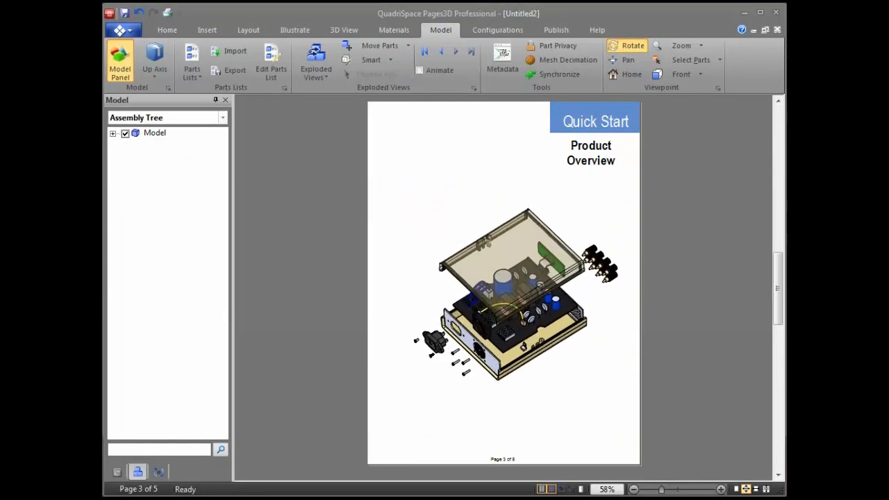
List the steps of the exploded view and review each one in order from Step to Step (9), including the options of the last.
left_click(474, 88)
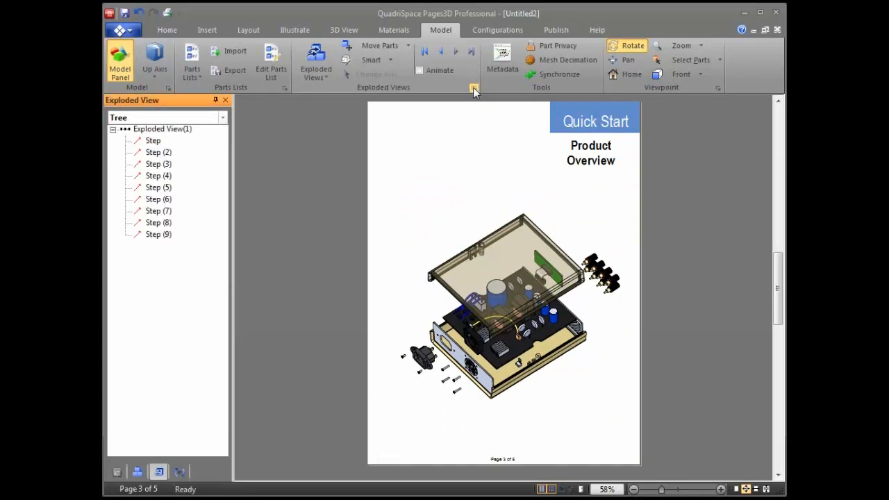
left_click(152, 142)
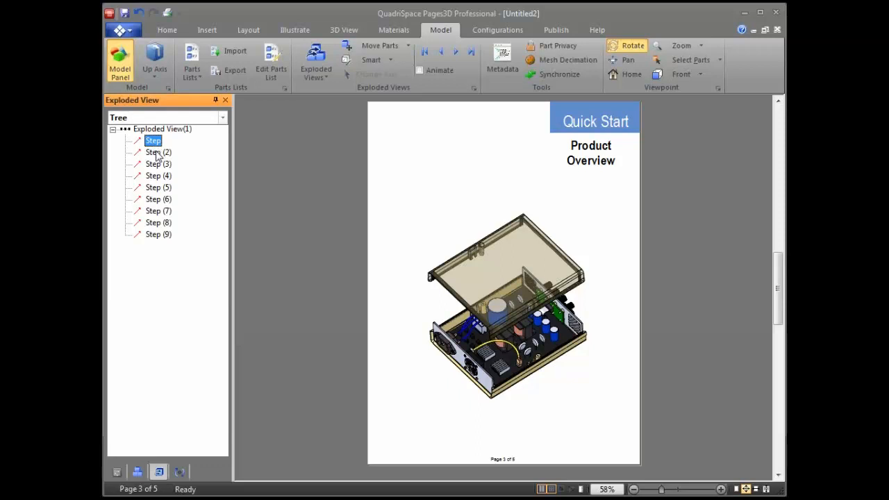
left_click(157, 153)
left_click(157, 164)
left_click(157, 175)
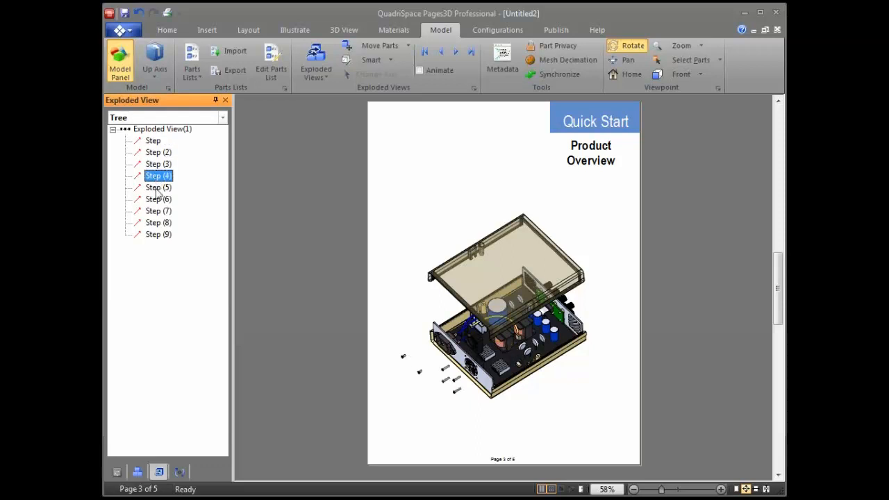
left_click(158, 188)
left_click(158, 199)
left_click(160, 210)
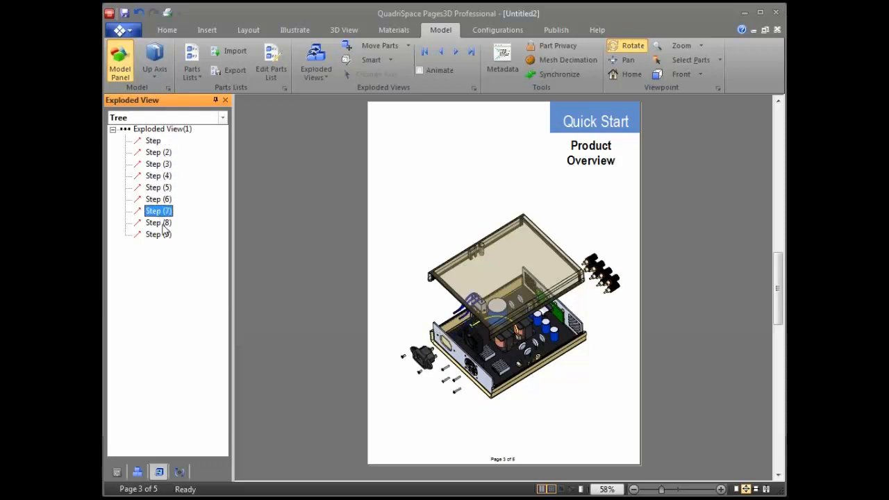
left_click(163, 223)
left_click(164, 235)
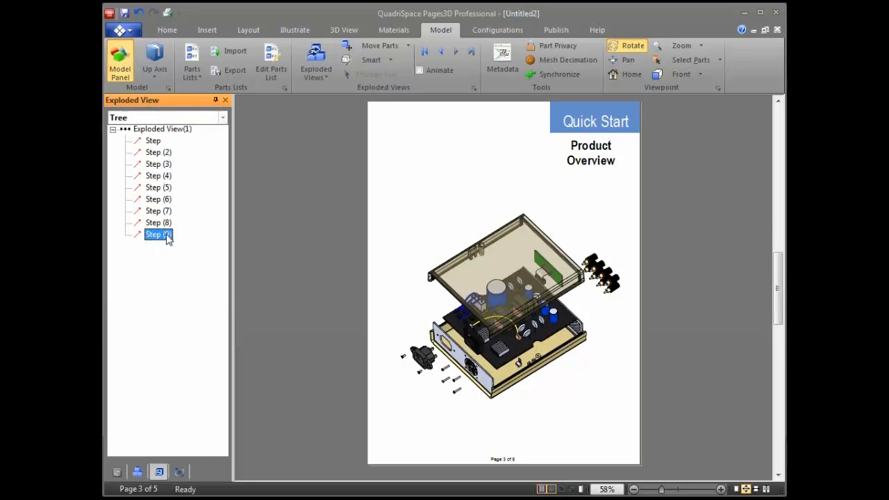
right_click(167, 238)
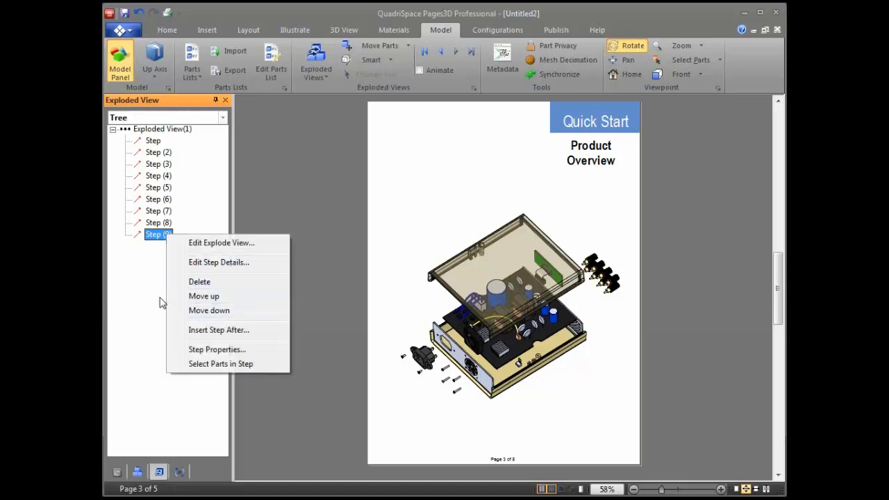
left_click(135, 321)
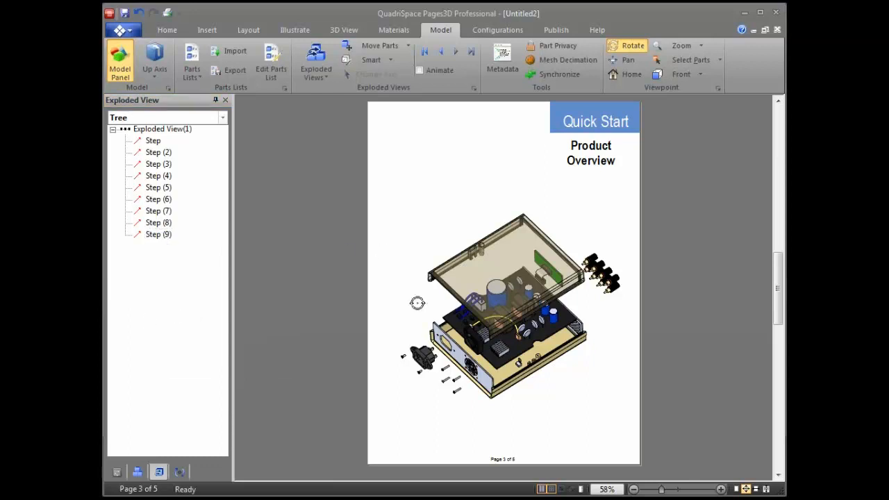
Set the exploded power supply to the Isometric viewpoint and reposition it to fit centrally on the Product Overview page.
left_click(688, 73)
left_click(705, 180)
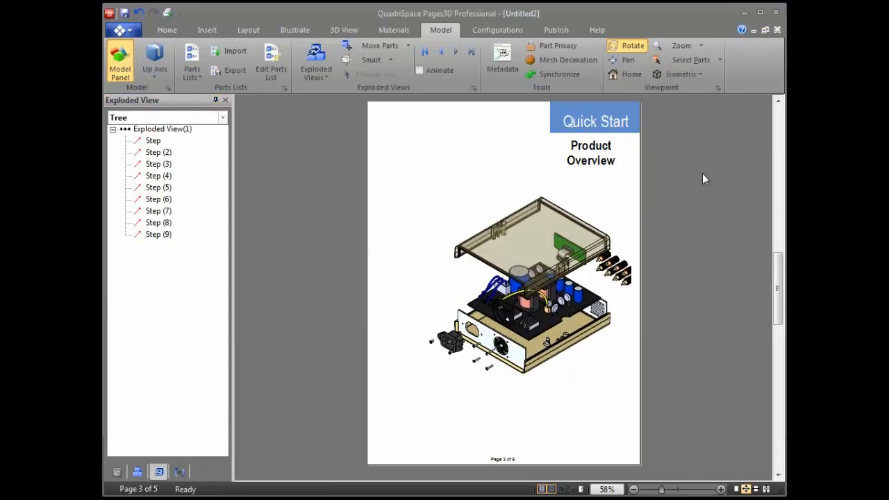
mouse_move(603, 323)
left_mouse_down()
mouse_move(549, 340)
mouse_move(597, 334)
left_mouse_up()
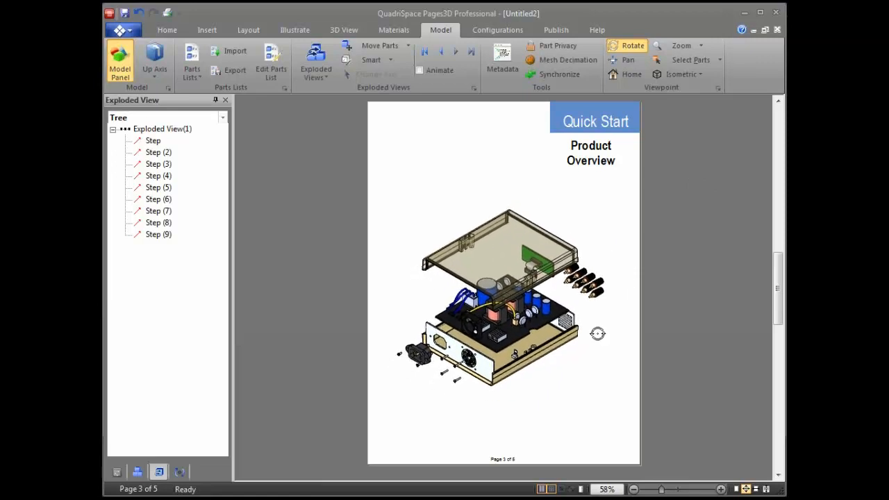
Set the draw style of the exploded power supply to Hidden Lines Removed and bring up the illustration tools.
left_click(345, 30)
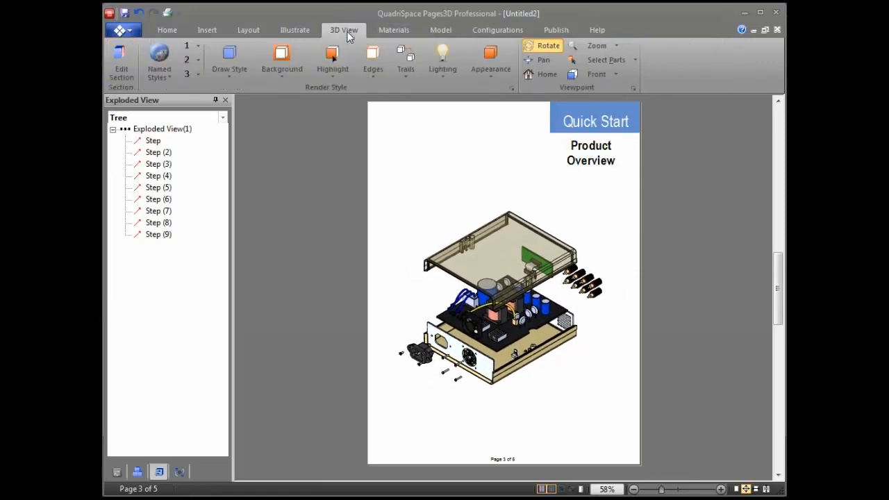
left_click(235, 69)
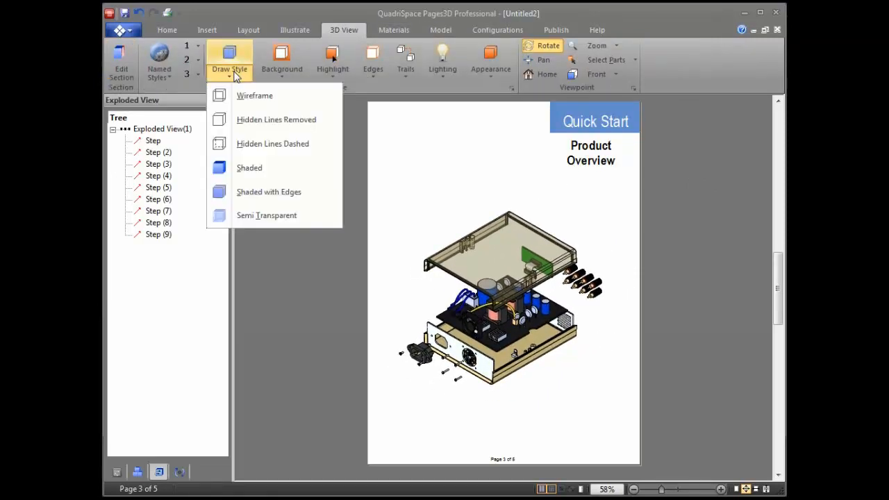
left_click(300, 121)
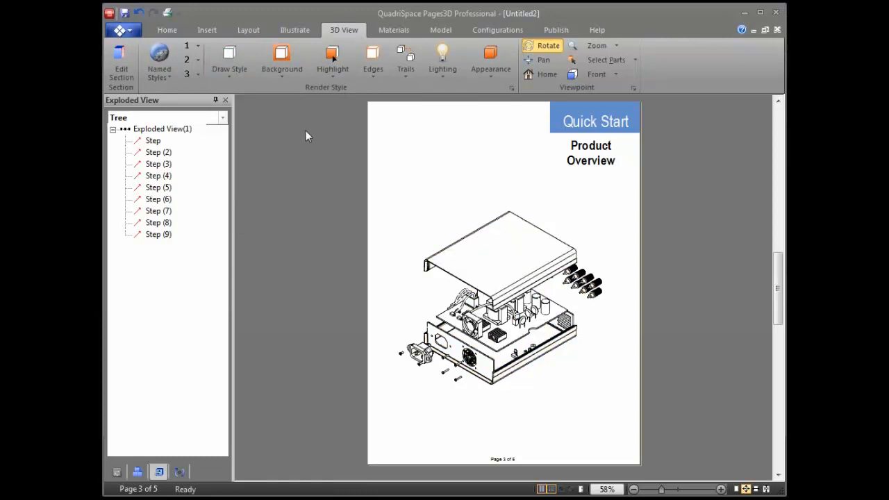
left_click(296, 30)
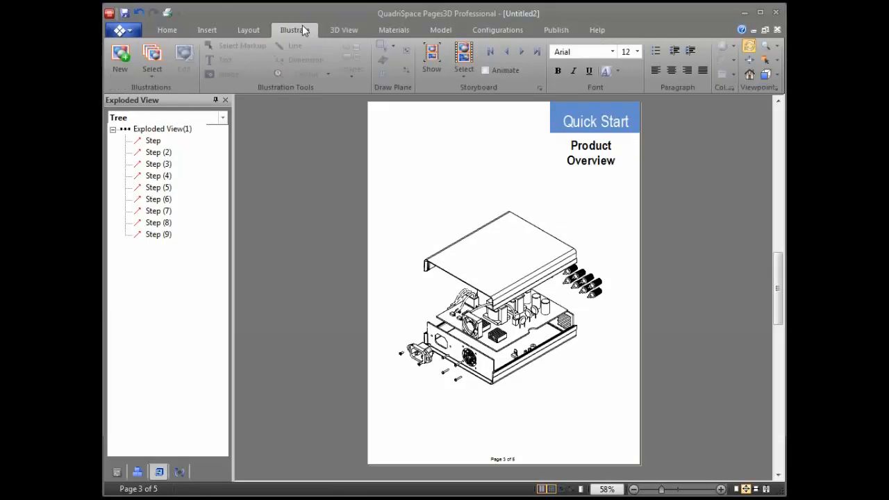
Show the explode trails of the power supply on the Product Overview page in black.
left_click(120, 59)
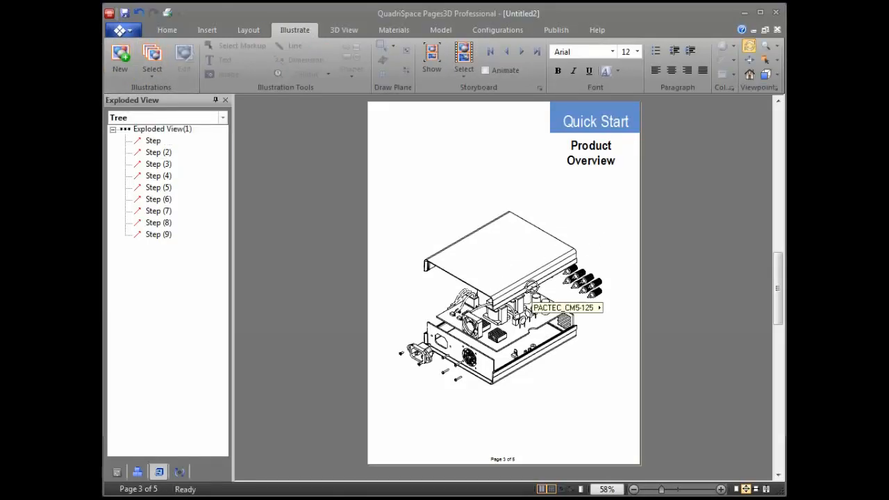
left_click(350, 30)
left_click(402, 70)
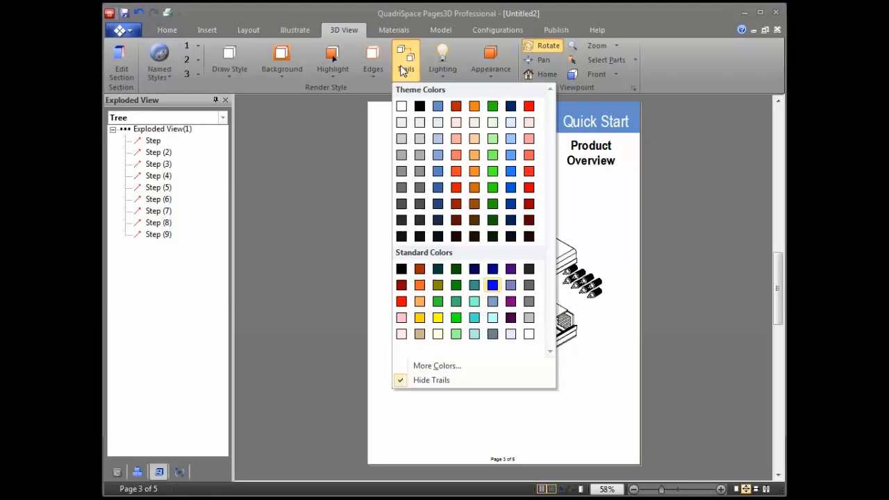
left_click(422, 108)
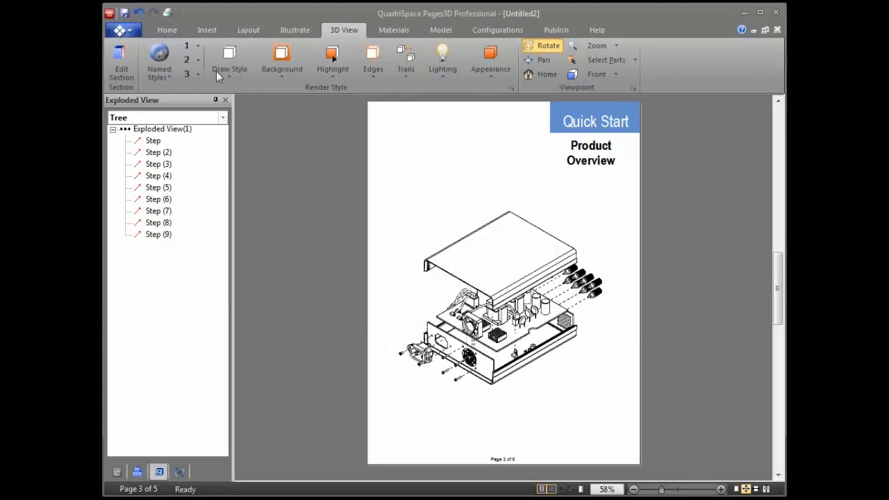
Create a new illustration of the exploded power supply named Ballooned and open its markups for editing.
left_click(296, 30)
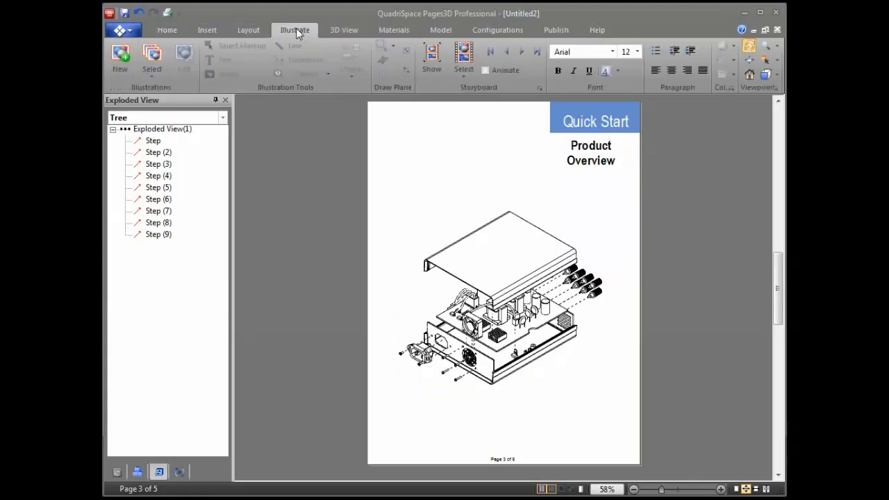
left_click(124, 61)
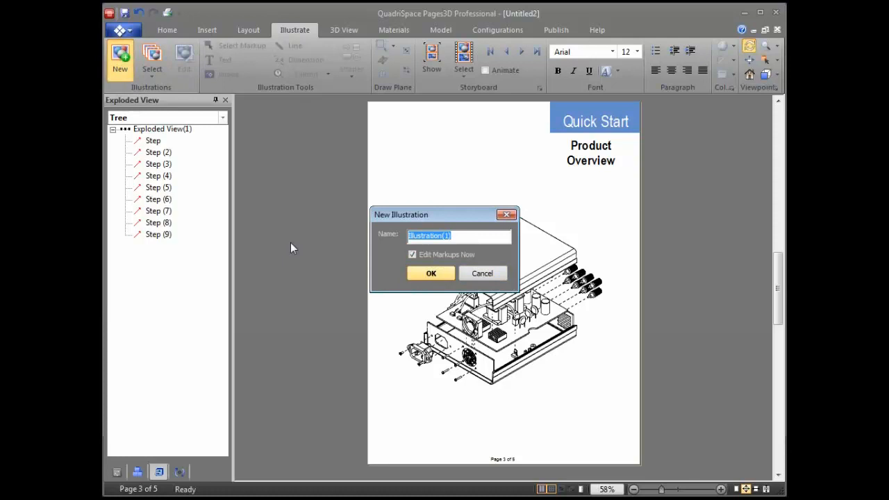
type("Ballooned")
key("Return")
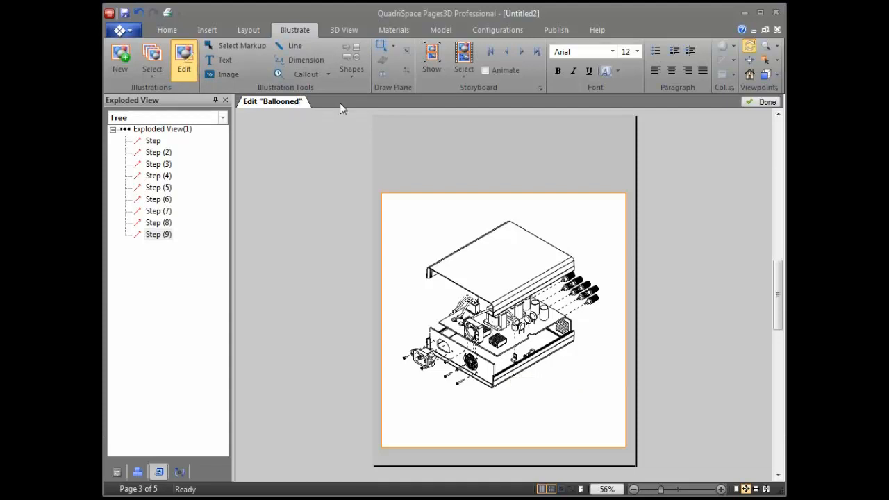
Insert numbered callouts for the enclosure base, the lid and the row of output connectors, each balloon placed clear of the model.
left_click(325, 74)
left_click(329, 74)
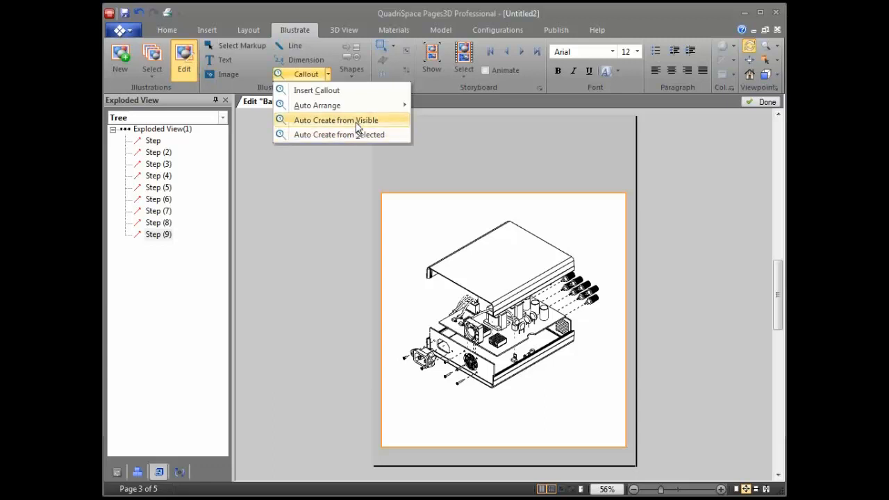
left_click(341, 92)
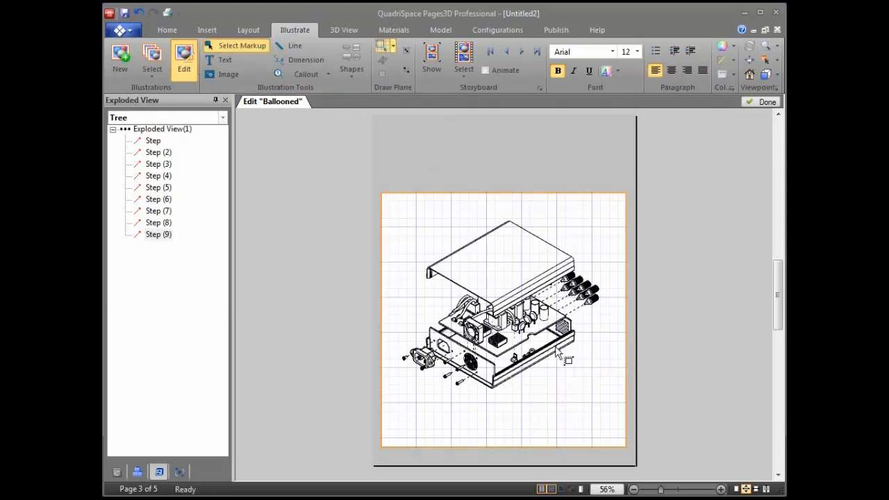
left_click_drag(557, 347, 583, 403)
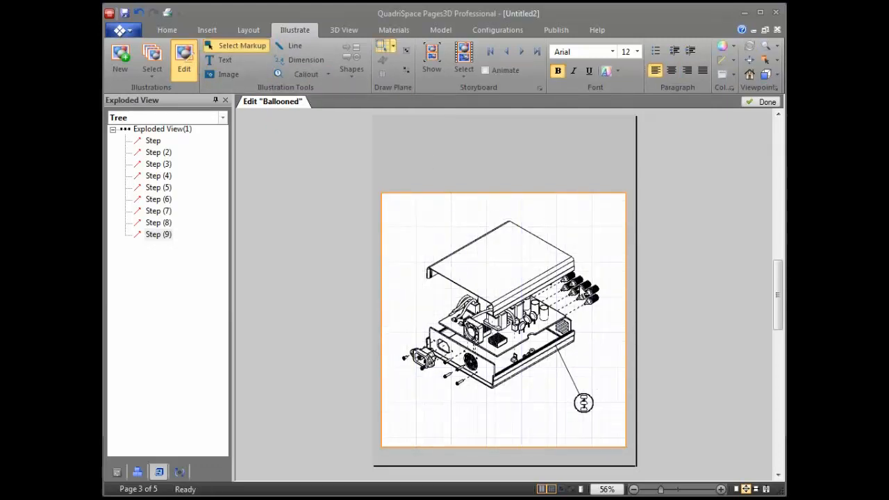
left_click(321, 75)
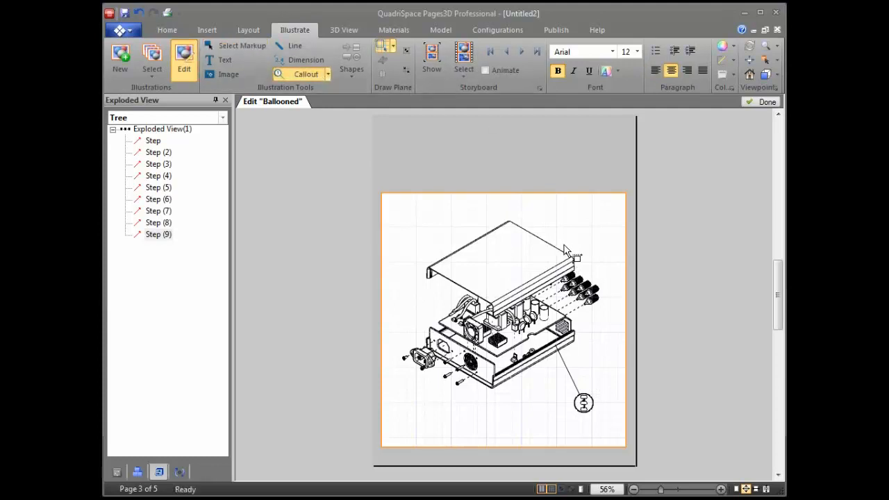
left_click_drag(564, 250, 607, 218)
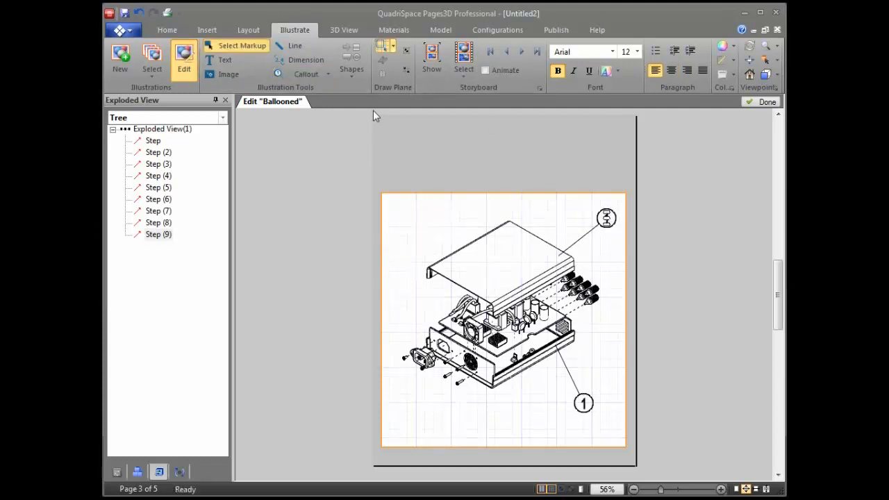
left_click(307, 75)
left_click_drag(598, 310, 593, 349)
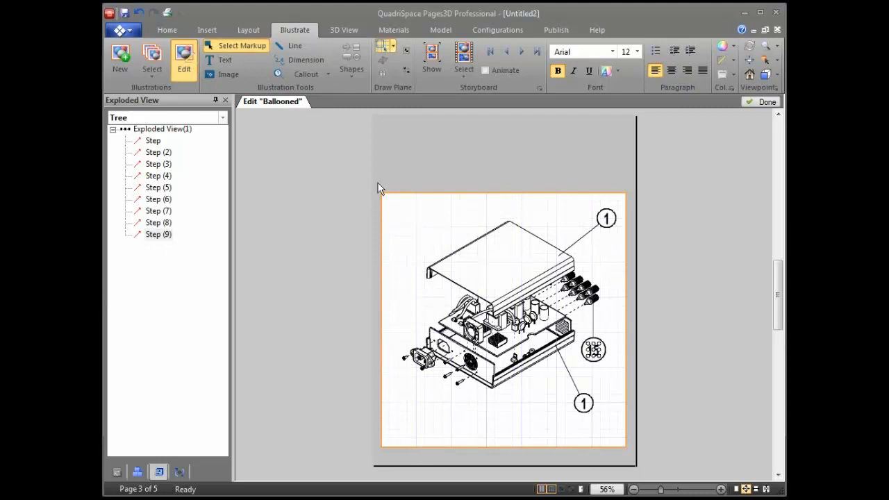
Add callouts below the model for the pan head screw, the power receptacle and the receptacle's countersunk screw.
left_click(307, 75)
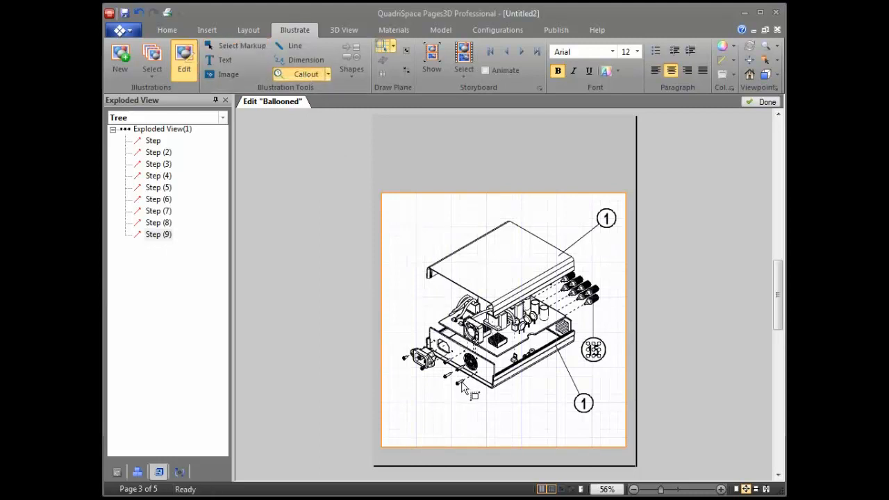
left_click_drag(461, 383, 466, 420)
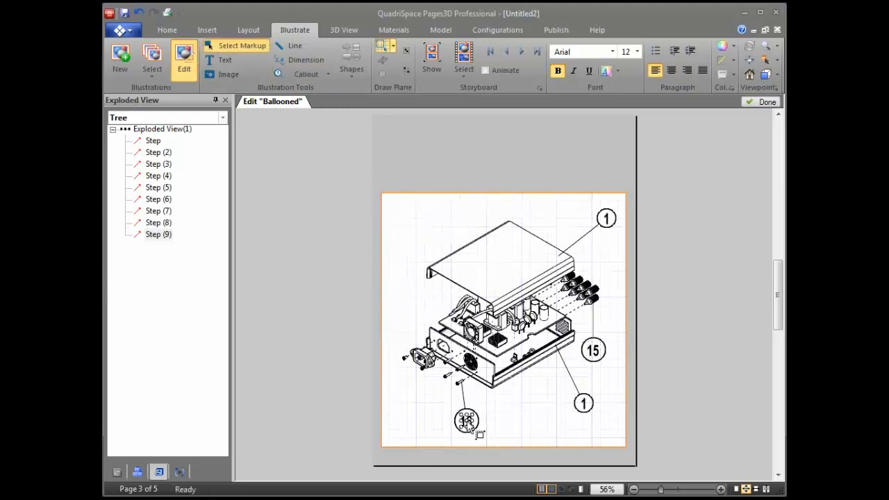
left_click(308, 75)
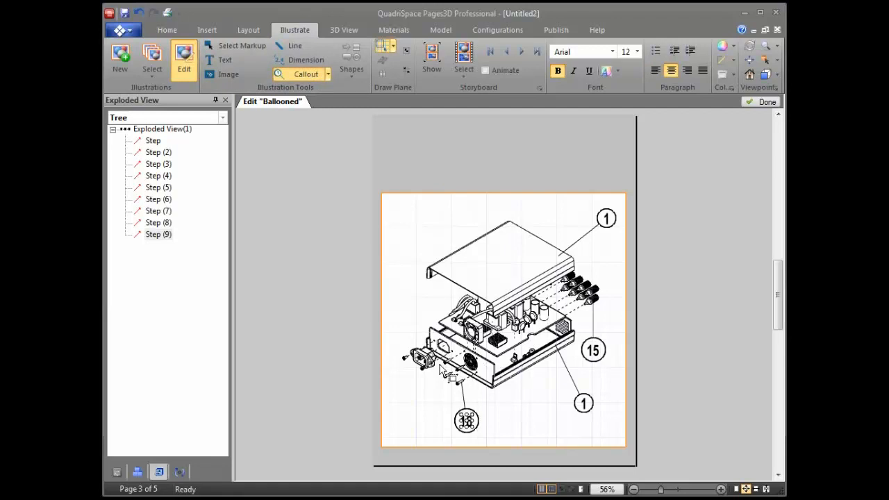
left_click_drag(431, 366, 439, 408)
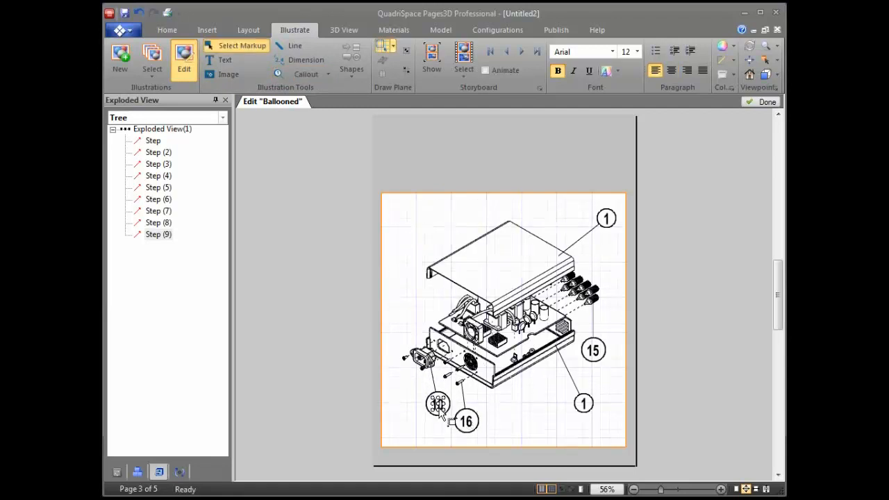
left_click(308, 75)
left_click_drag(418, 363, 407, 389)
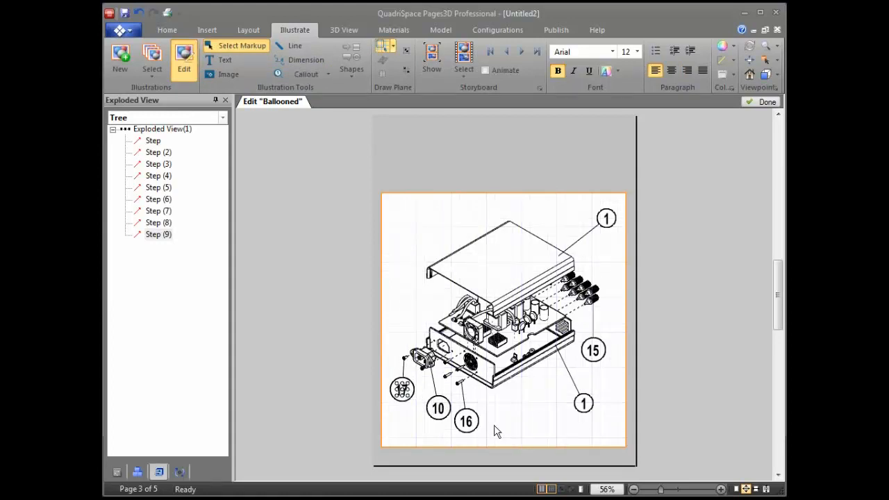
Add callouts for the fan and the internal cable connector beside the lid, and finish editing the Ballooned illustration.
left_click(309, 73)
left_click_drag(456, 320, 410, 302)
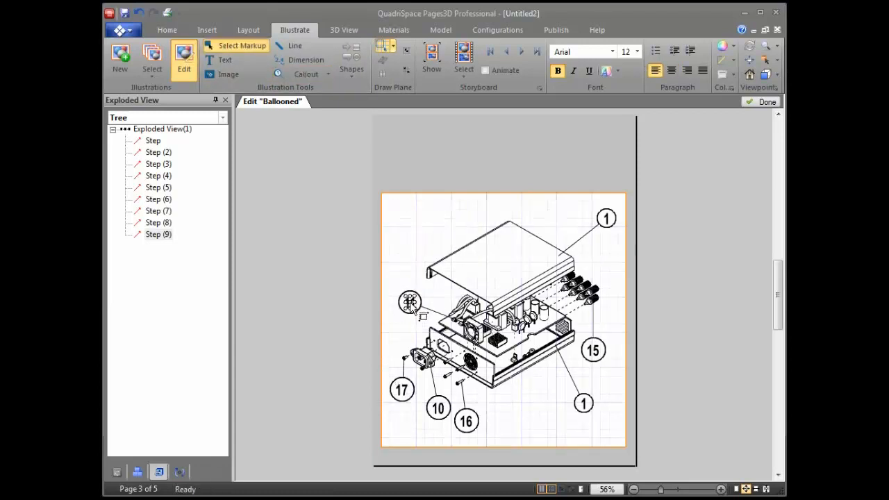
left_click(301, 75)
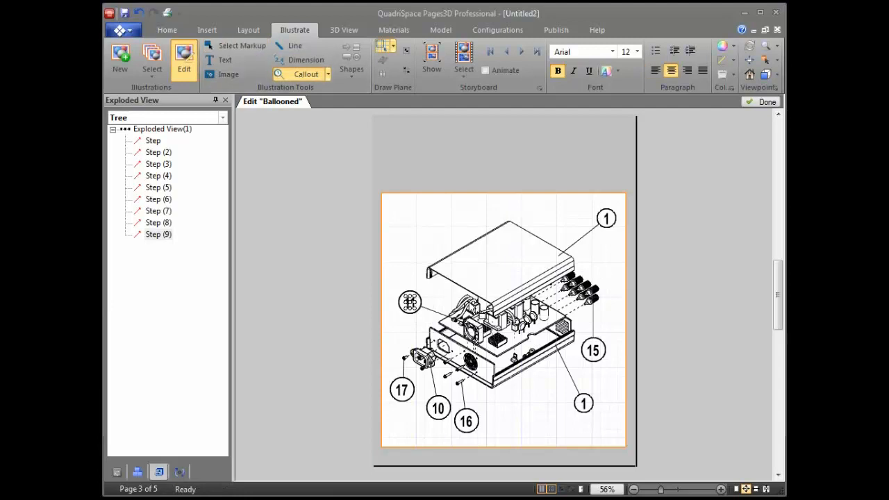
left_click_drag(470, 304, 439, 295)
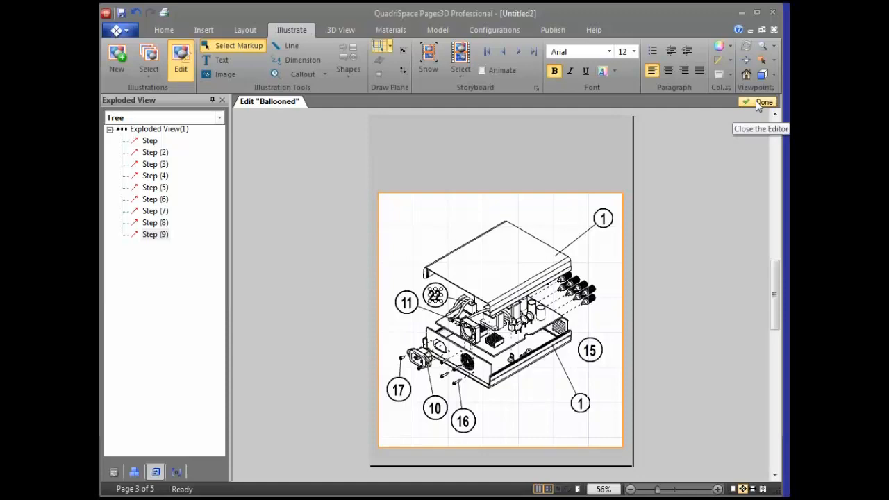
left_click(757, 102)
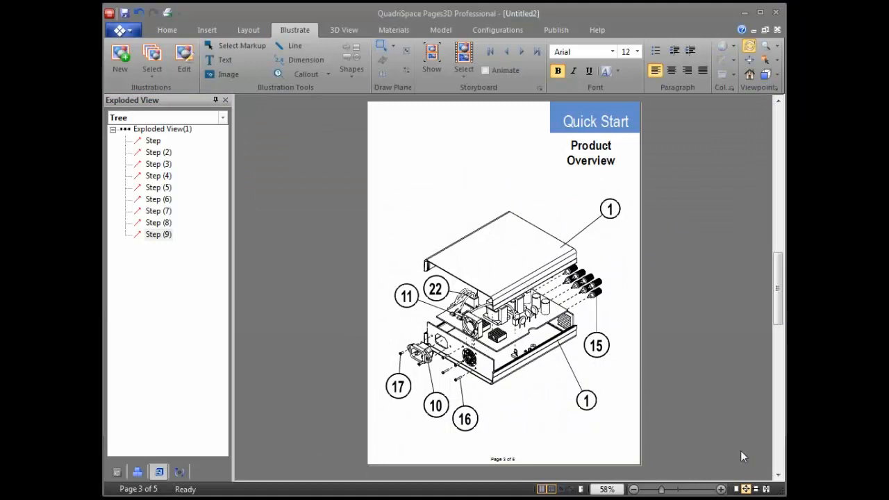
Delete the Lorem Ipsum text page after the ballooned overview and compare the callout numbers with the Parts List page.
left_click(779, 438)
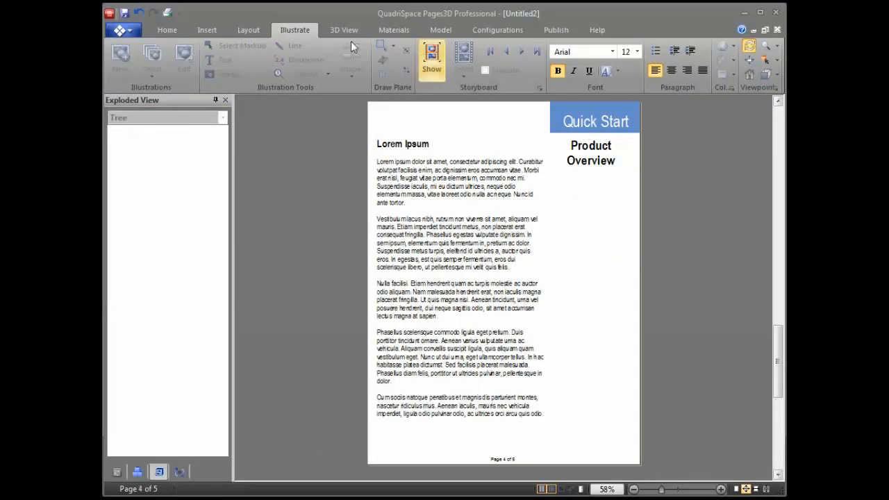
left_click(206, 30)
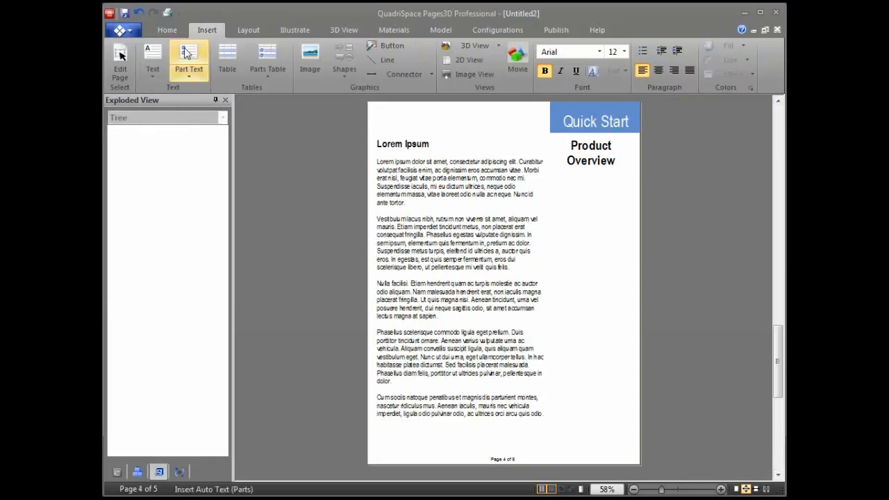
left_click(167, 31)
left_click(235, 72)
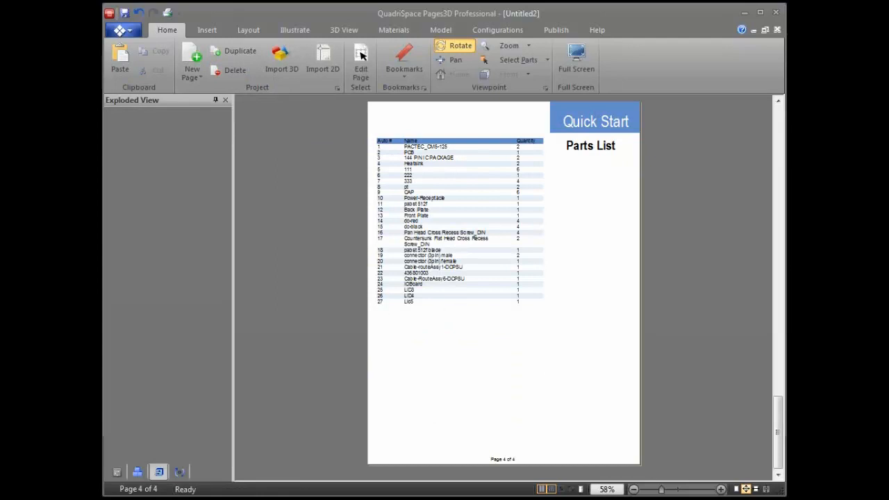
left_click(782, 245)
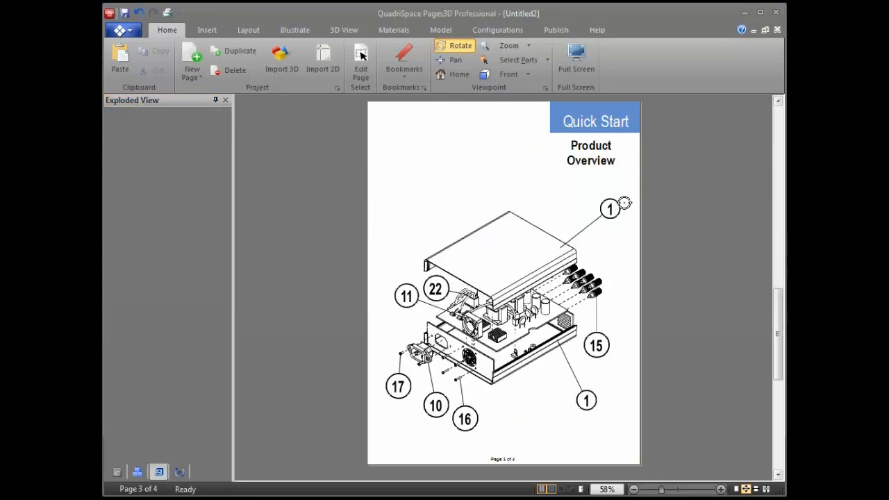
left_click(781, 445)
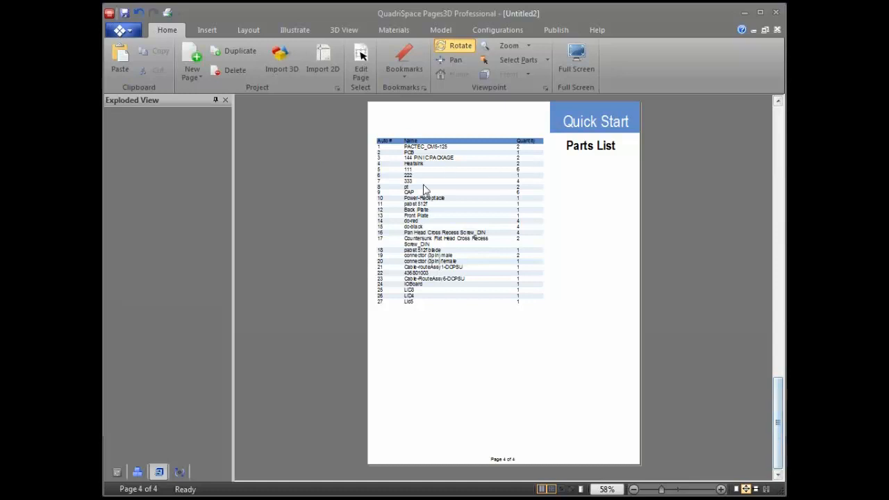
Insert pages from the illustrated parts grid template with a view for each part in the Master Parts List, showing one part per row.
left_click(193, 75)
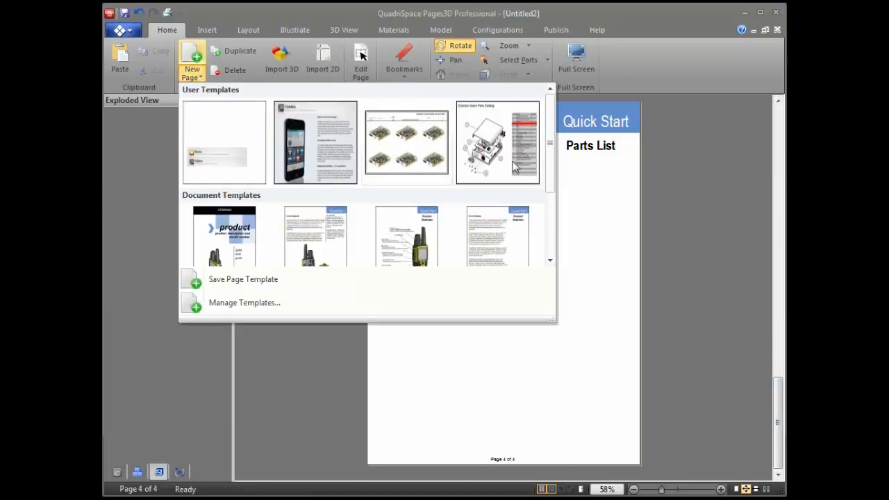
left_click_drag(552, 144, 550, 230)
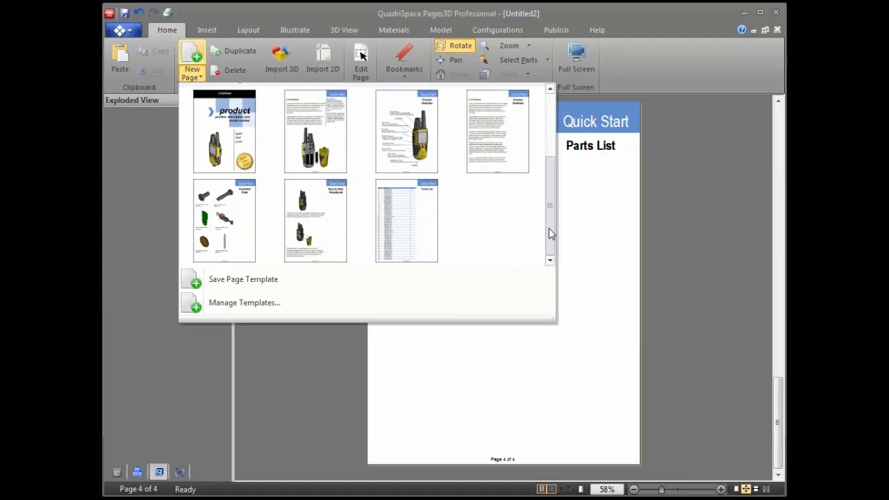
left_click(246, 205)
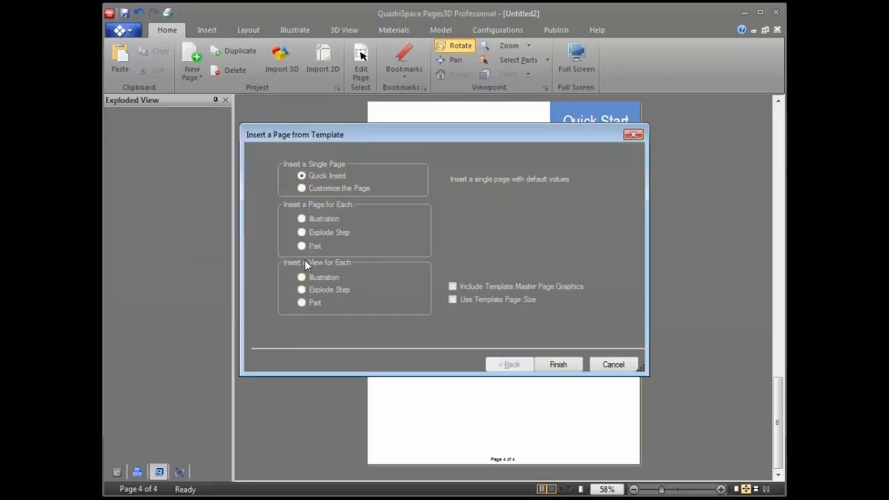
left_click(319, 304)
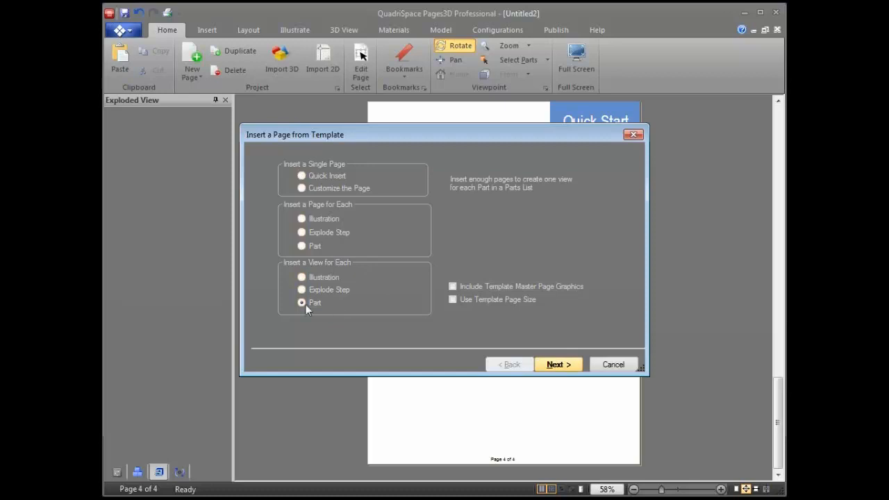
left_click(569, 365)
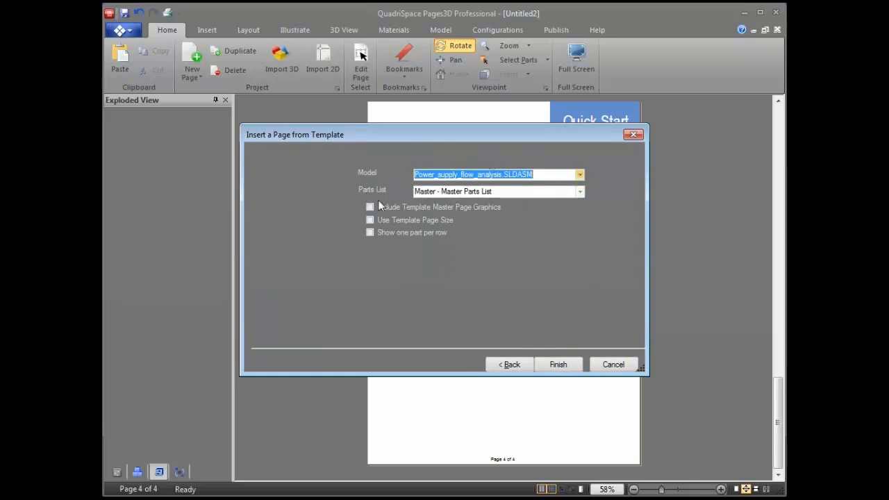
left_click(386, 235)
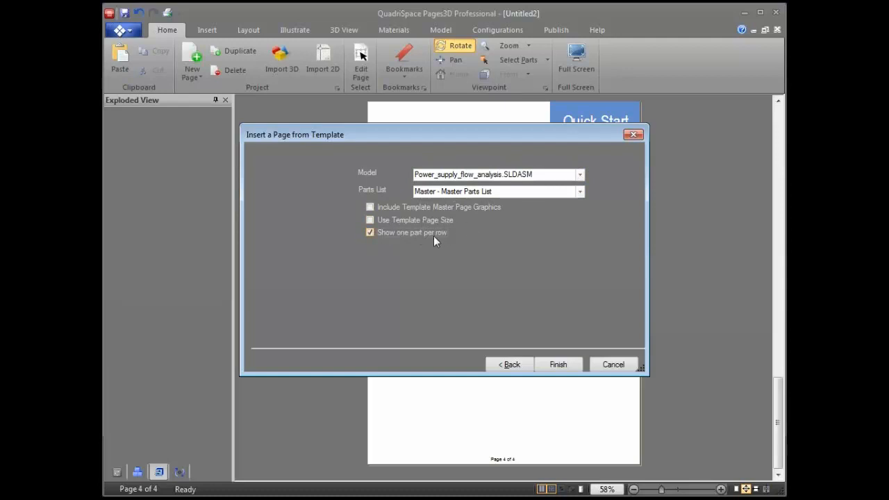
left_click(556, 364)
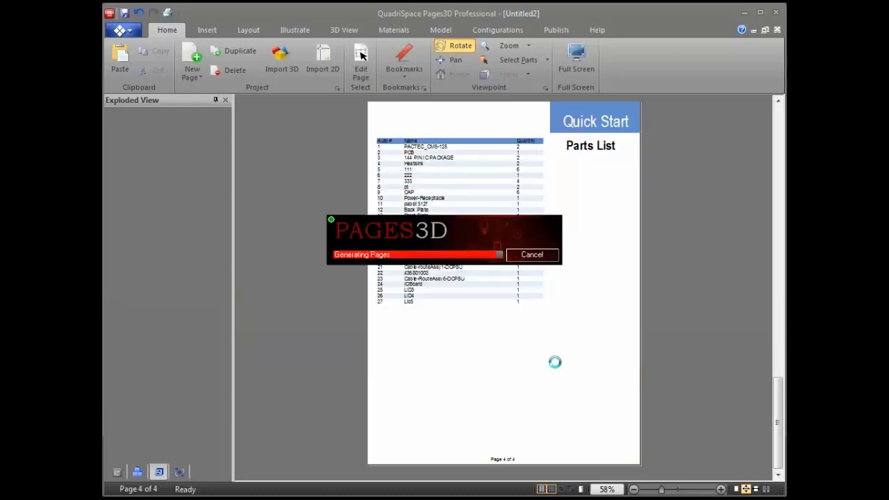
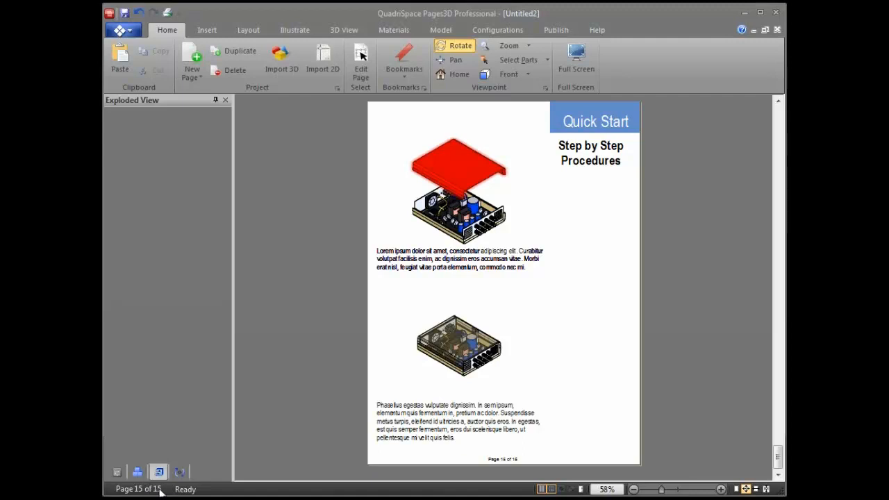
mouse_move(132, 496)
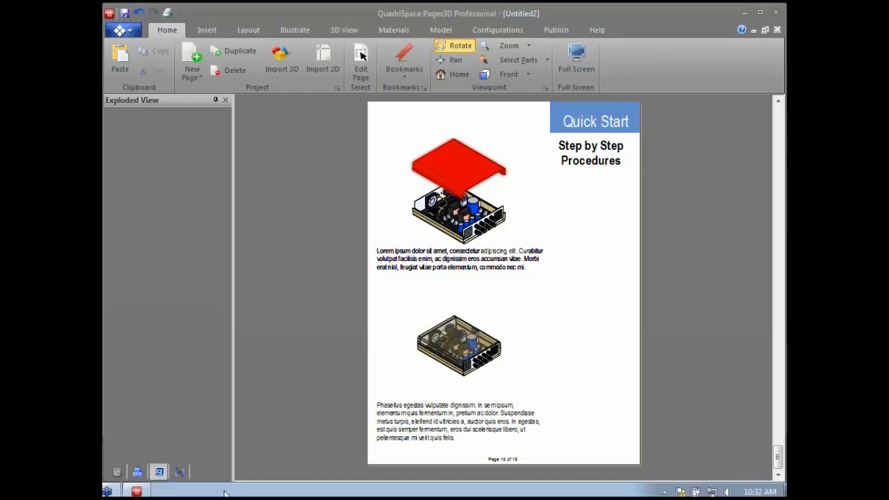
Save the quick start document as demo11 in the Power supply folder.
left_click(551, 29)
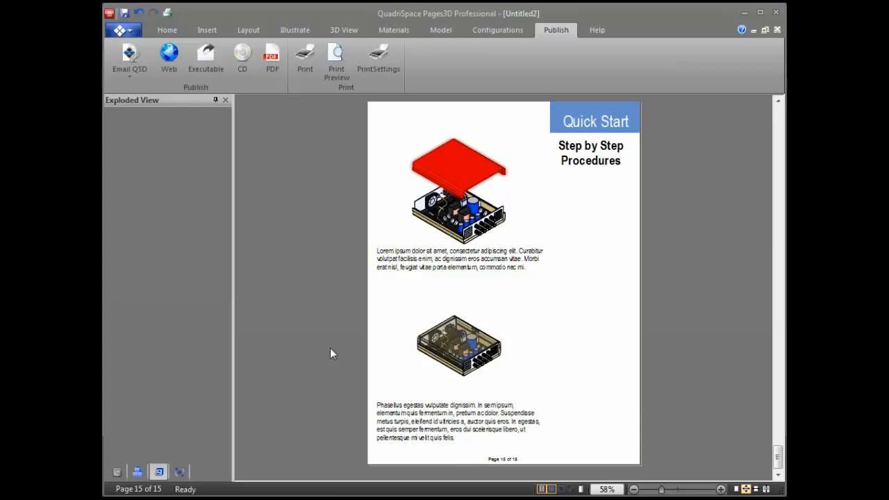
left_click(122, 30)
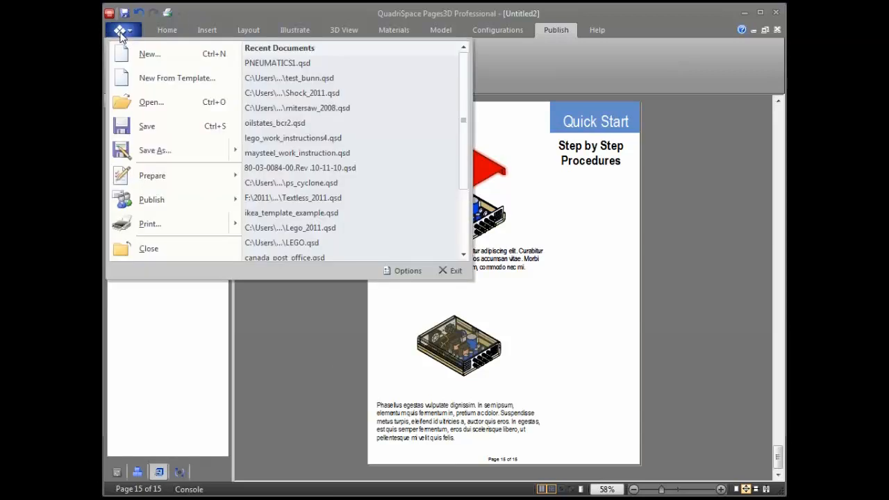
left_click(174, 150)
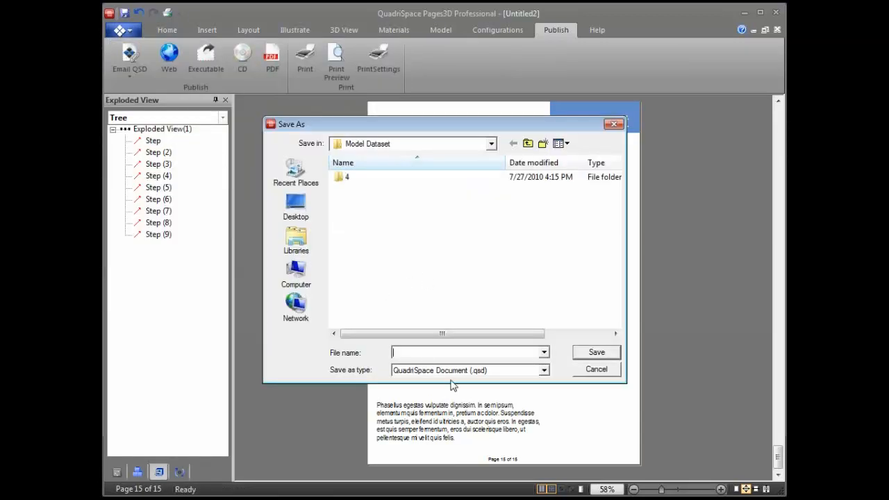
left_click(528, 143)
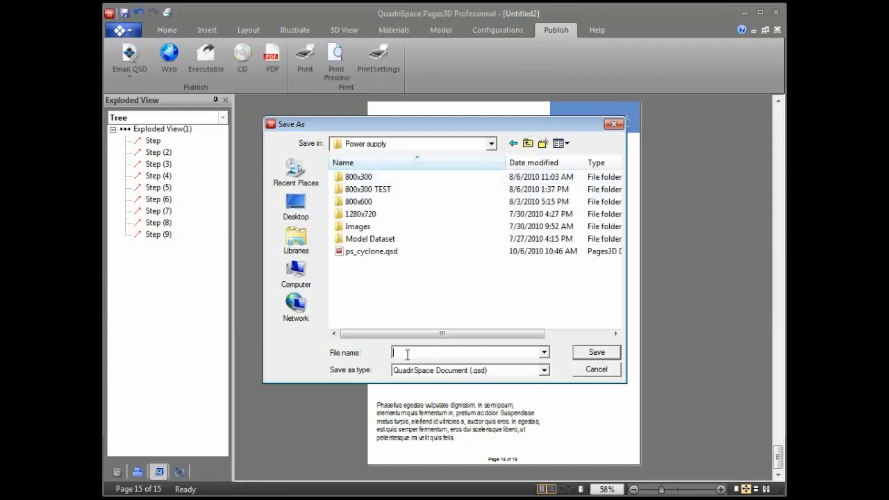
type("demo11")
key("Return")
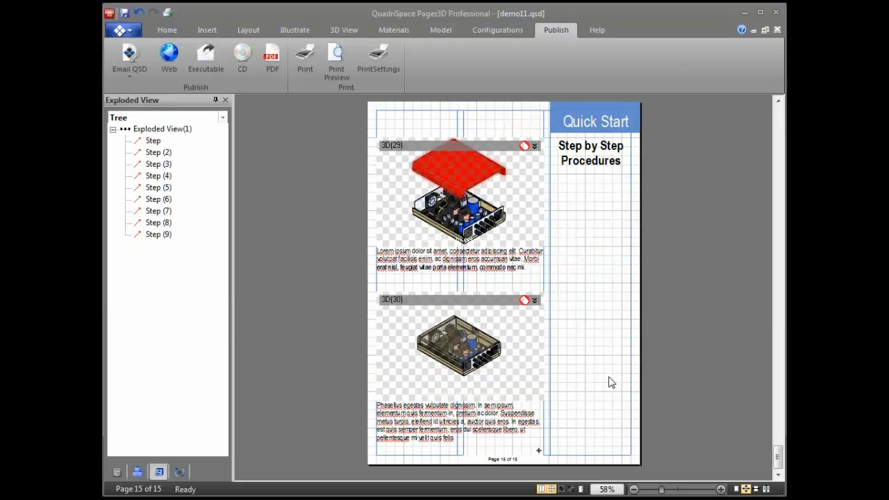
Export the Power_supply_flow_analysis scene from the project tree as a QuadriSpace Model named ps_demo11.qsm in the Power supply folder.
left_click(167, 31)
left_click(338, 88)
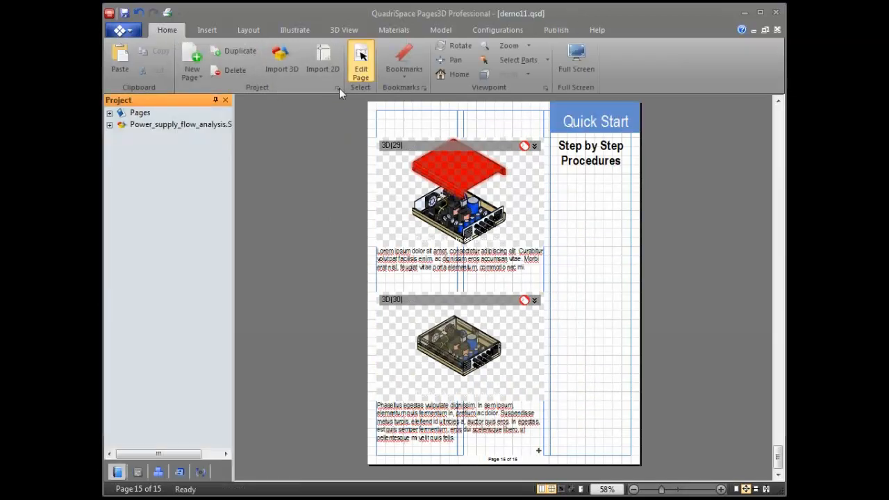
double_click(139, 113)
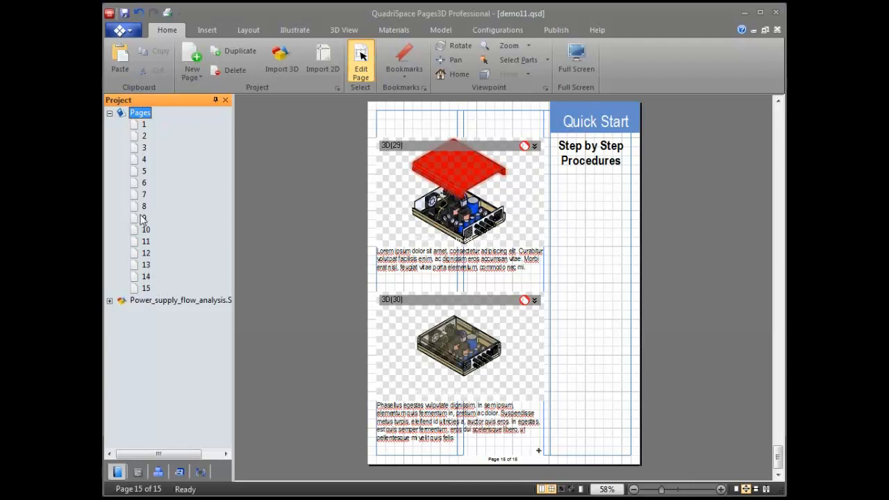
left_click(109, 301)
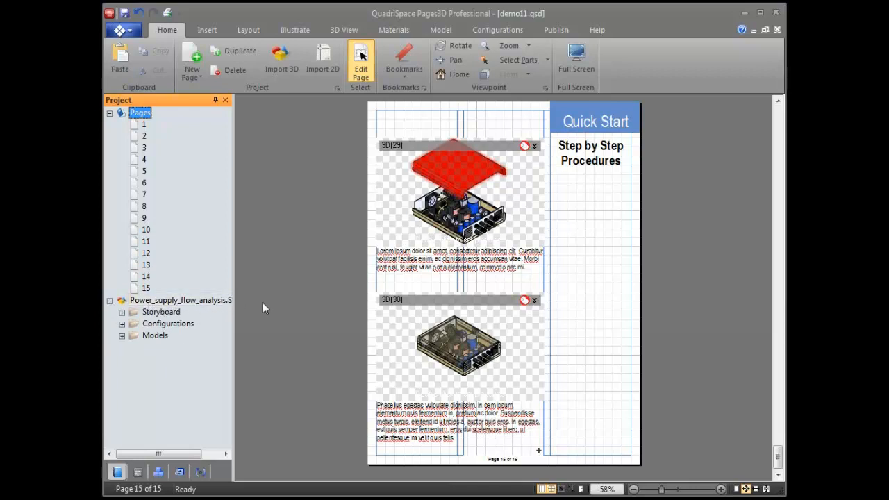
left_click(122, 312)
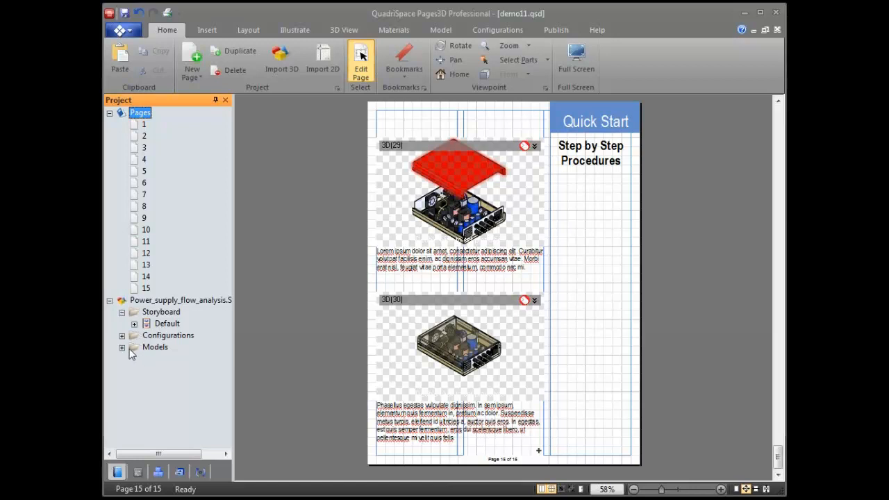
right_click(186, 300)
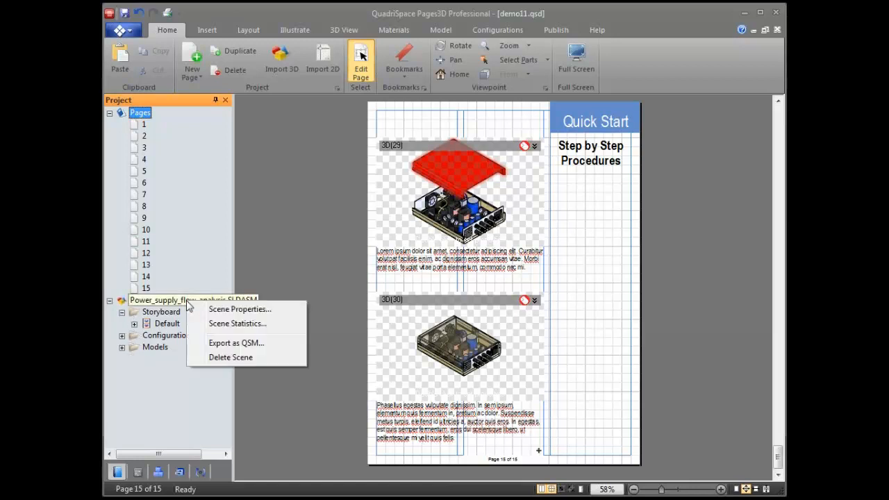
left_click(248, 344)
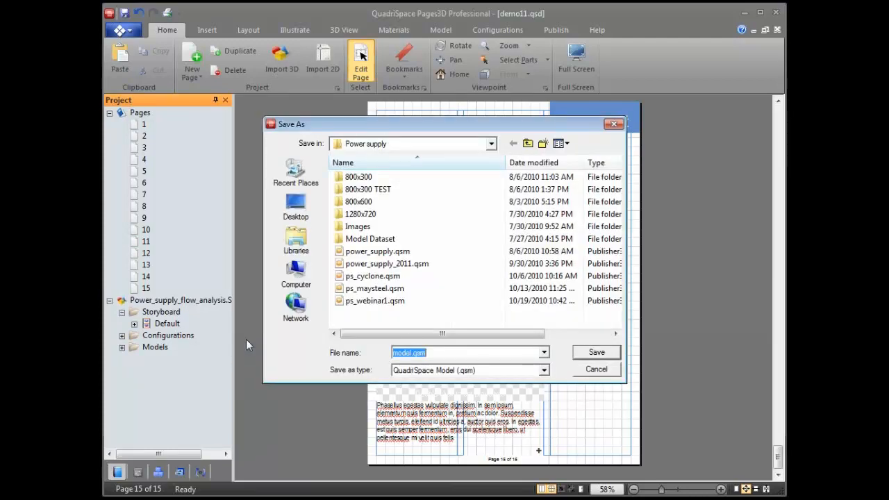
left_click(414, 353)
double_click(403, 353)
type("ps_demo11")
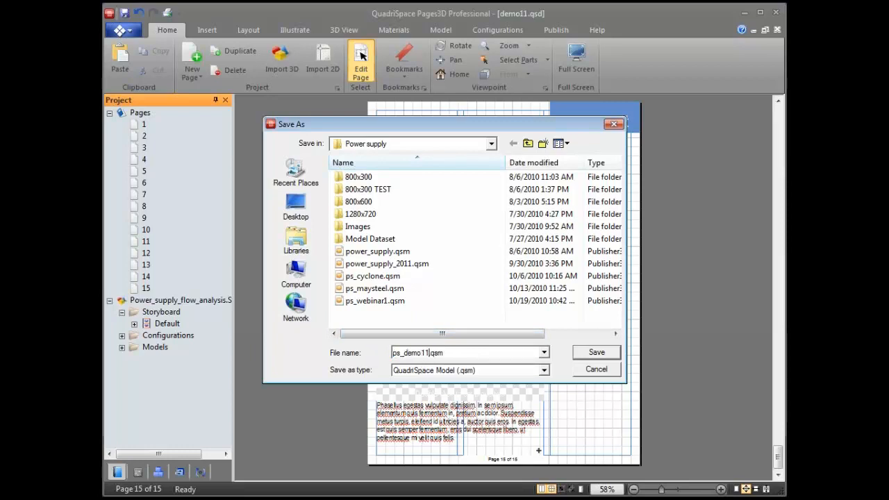
key("Return")
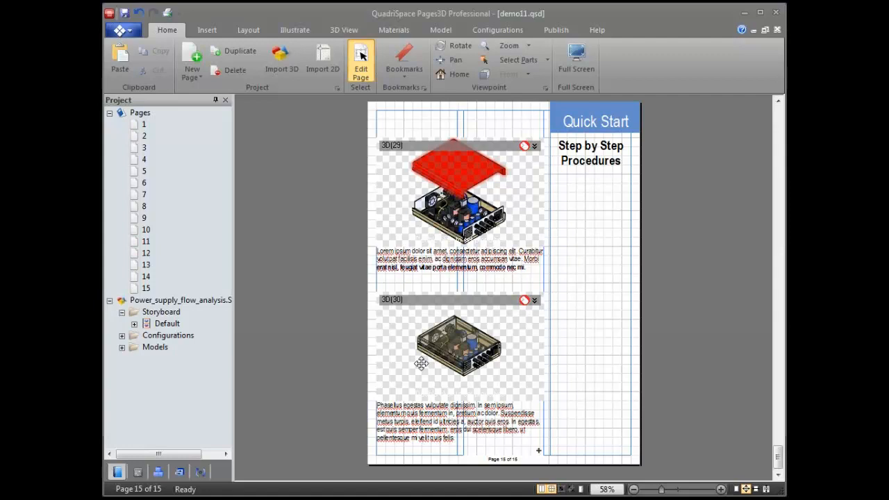
Start a new document from the stock Engineering template Bill of Materials.
left_click(125, 32)
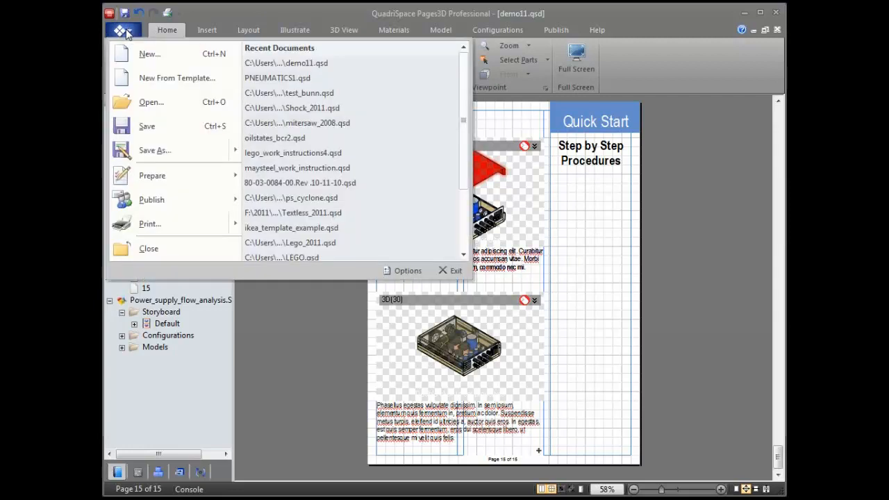
left_click(172, 80)
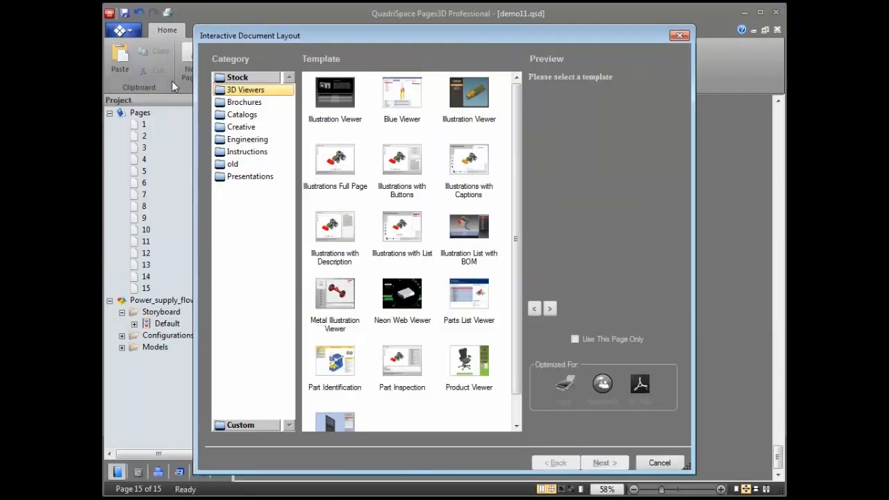
left_click(244, 139)
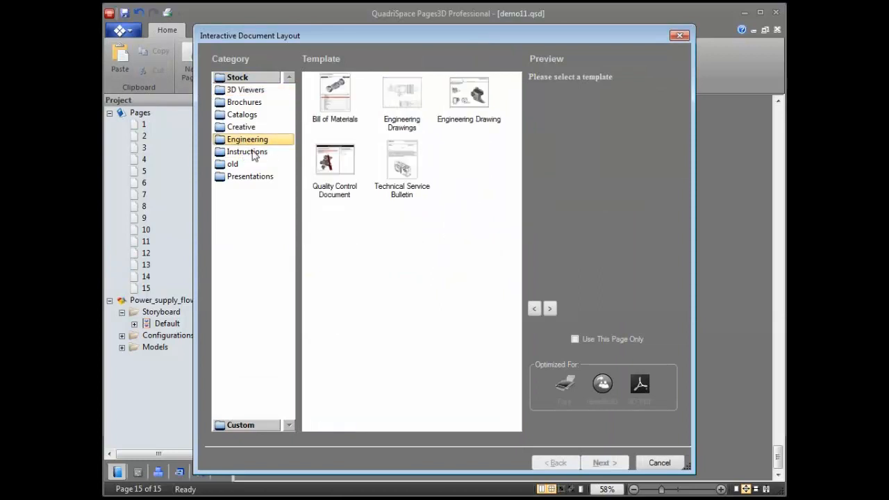
left_click(337, 111)
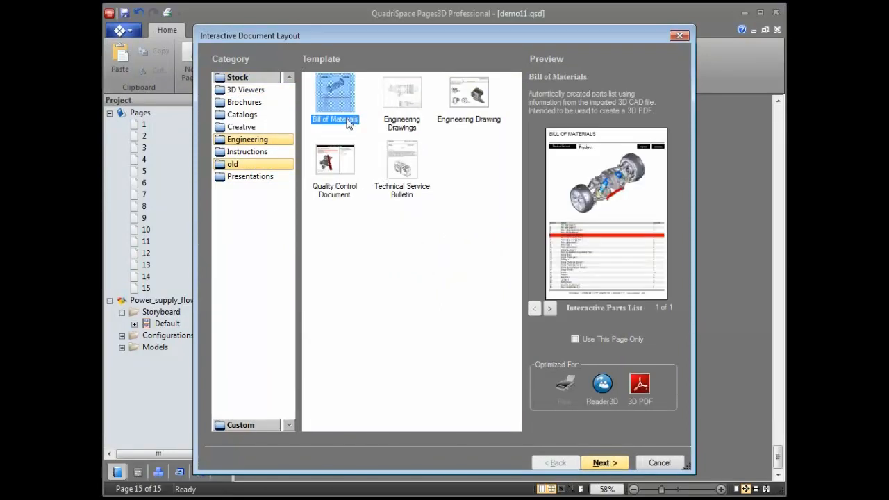
left_click(612, 459)
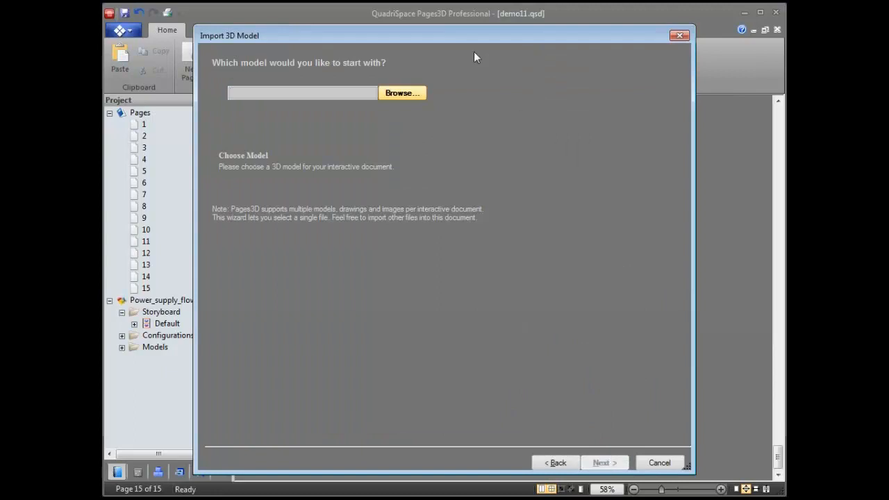
Choose ps_demo11.qsm from the Power supply folder as the 3D model and generate the Bill of Materials document.
left_click(404, 95)
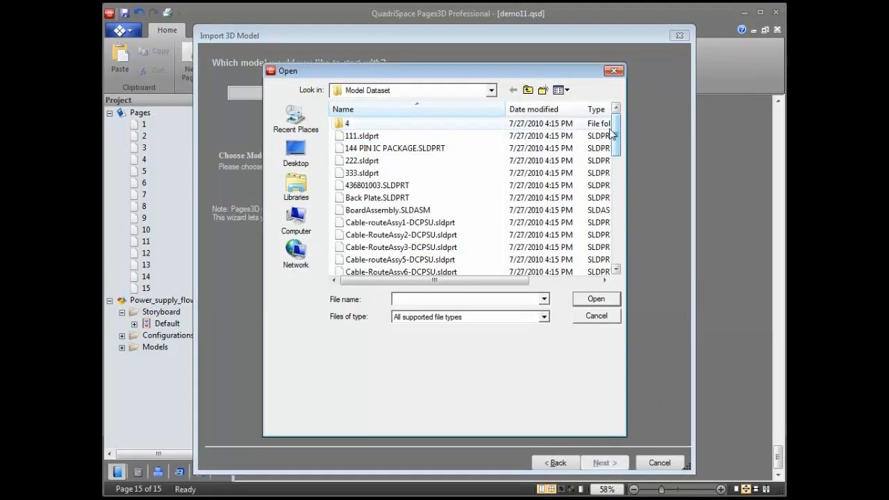
left_click_drag(614, 137, 614, 250)
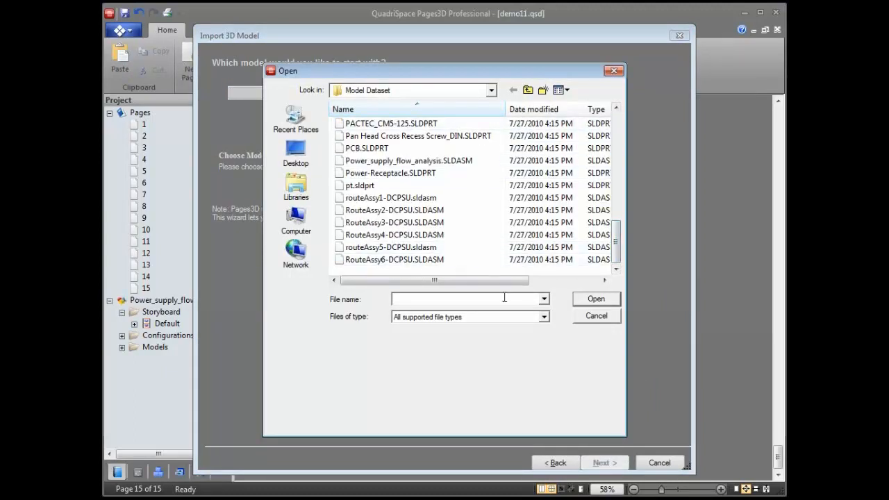
left_click(528, 89)
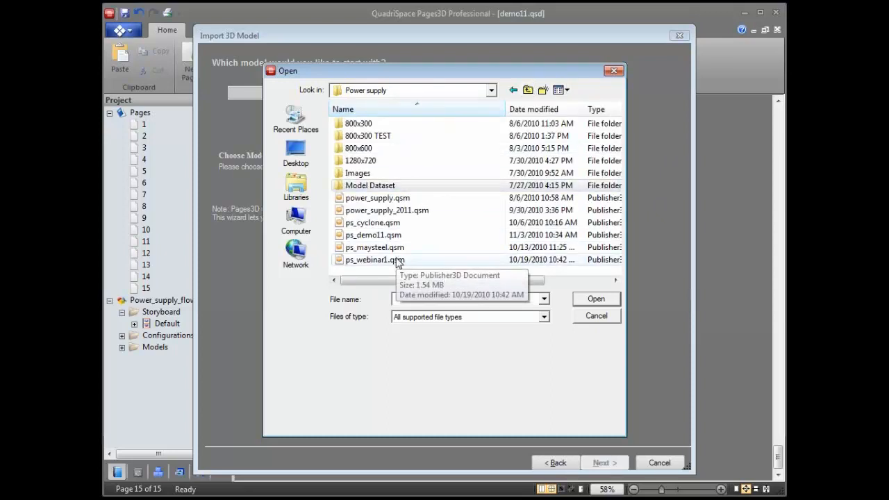
left_click(394, 236)
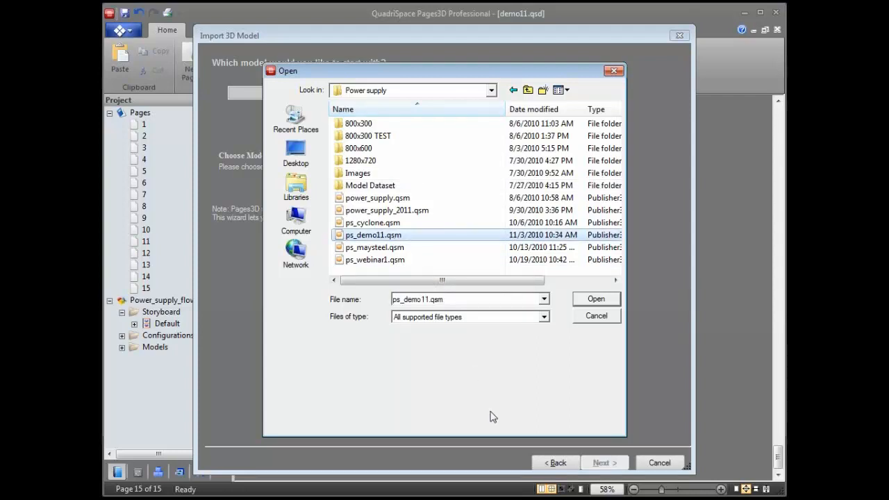
left_click(610, 299)
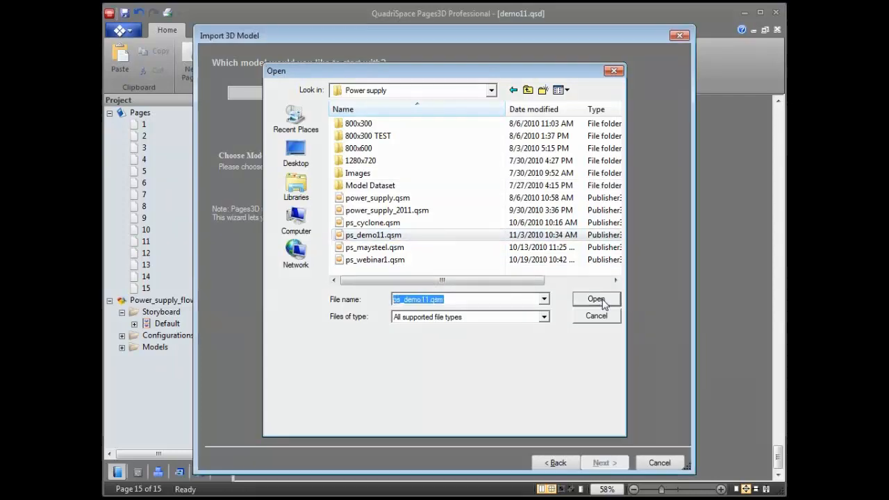
left_click(605, 464)
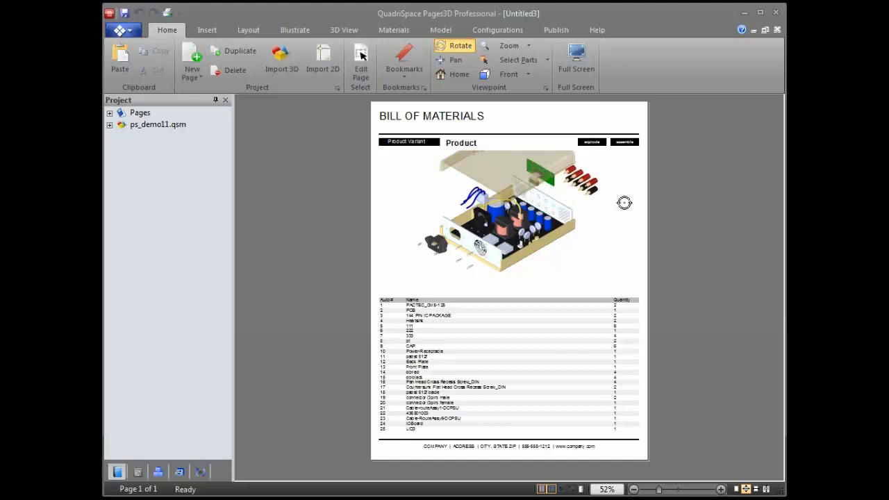
Assemble the exploded model on the page, and highlight the PACTEC_CM5-125 and PCB parts from the parts table.
left_click(623, 143)
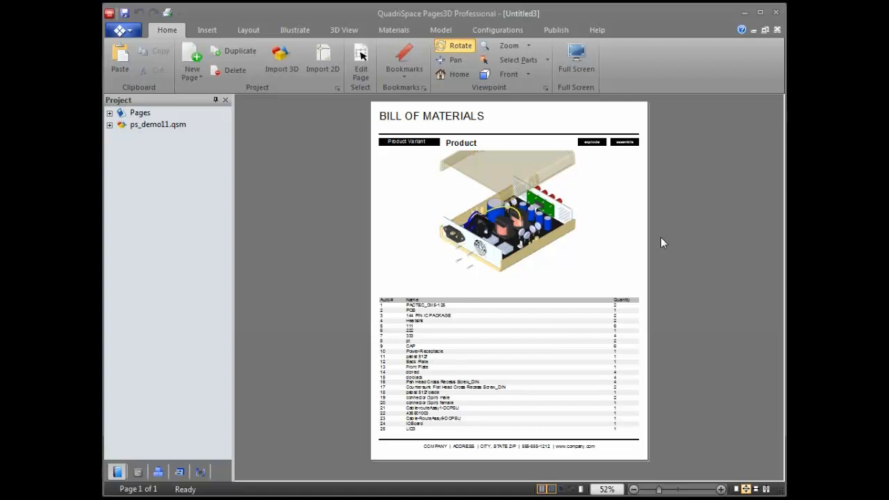
left_click(430, 306)
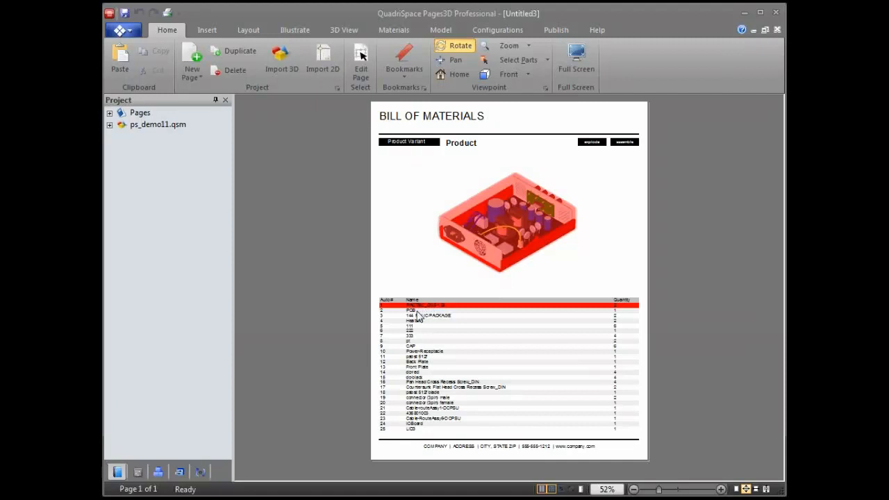
left_click(421, 311)
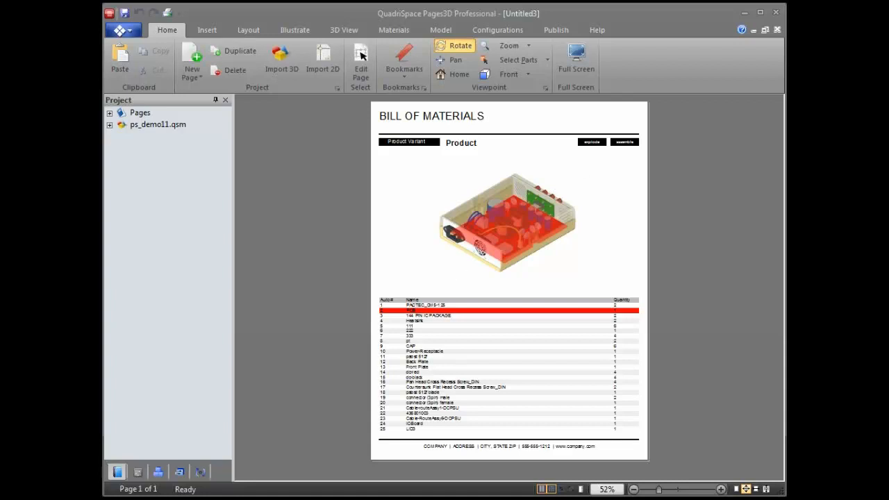
left_click(551, 28)
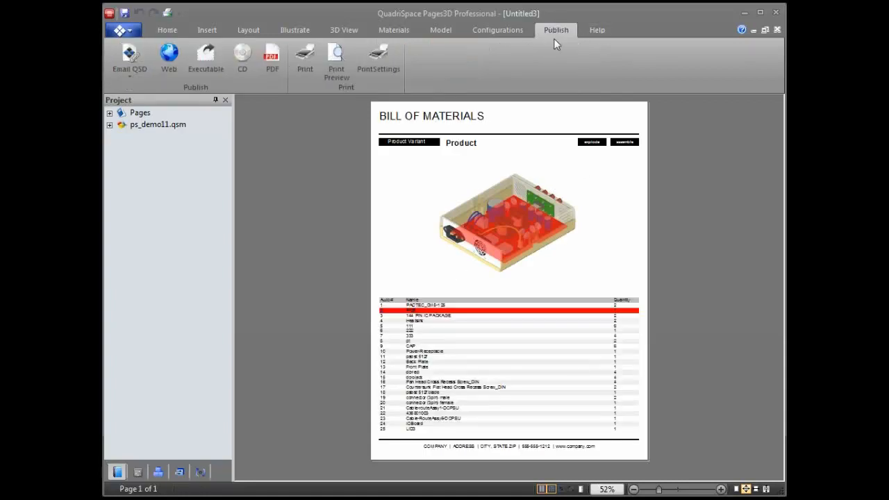
left_click(275, 69)
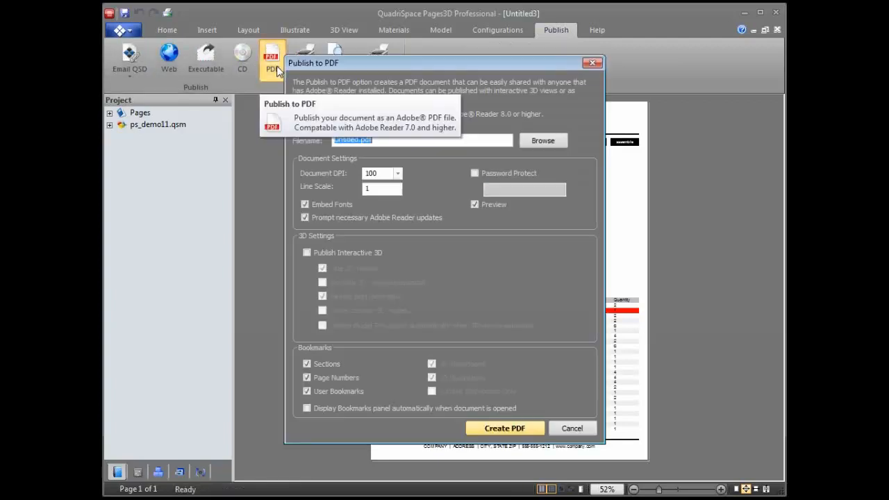
left_click(332, 252)
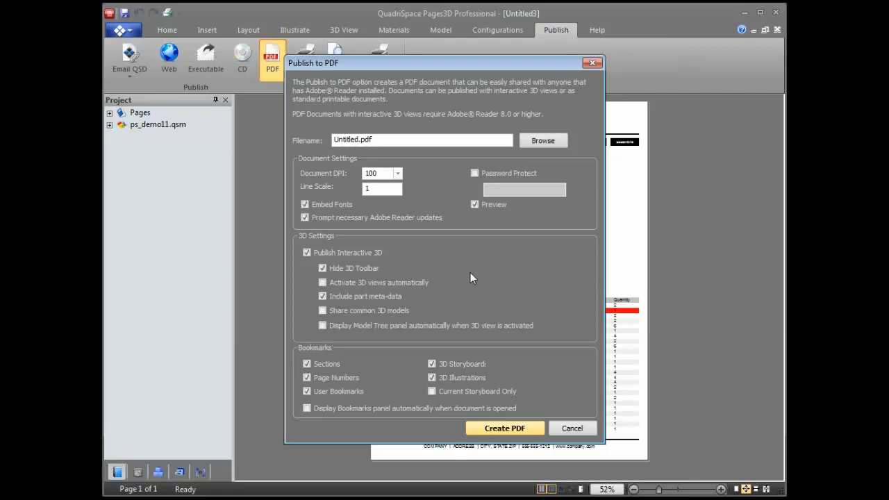
left_click(583, 428)
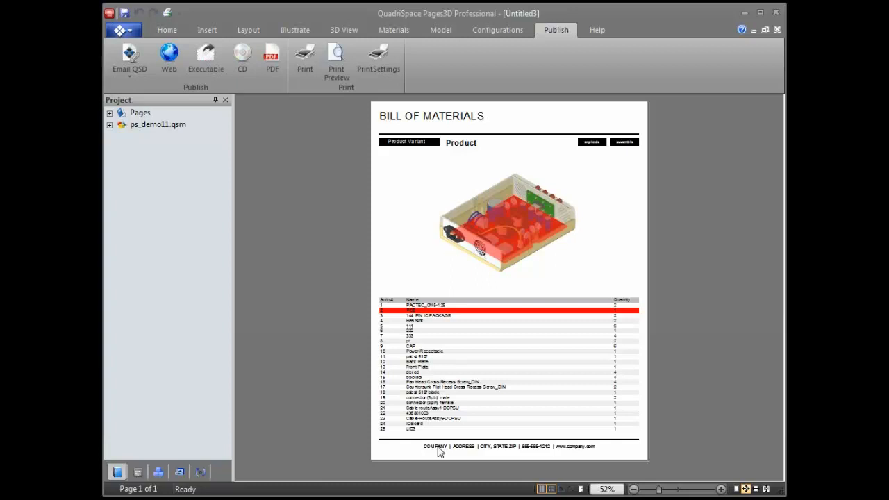
Start updating the ps_demo11 model with a newer version.
left_click(499, 30)
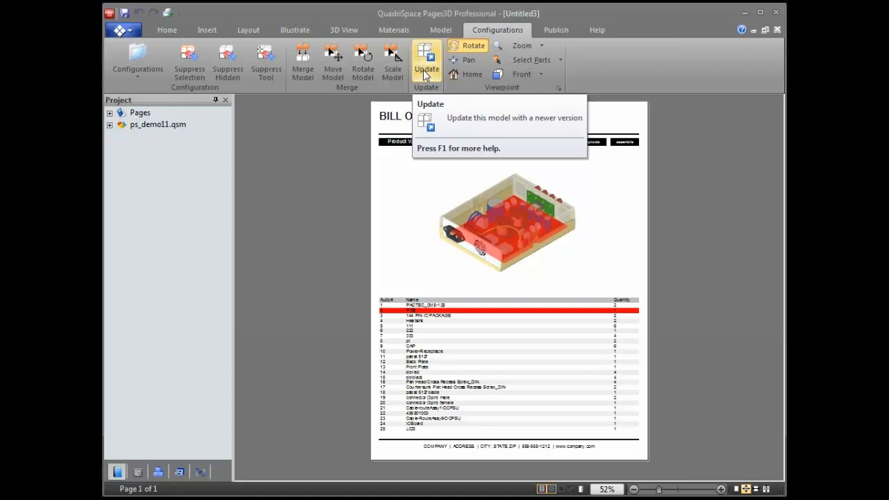
left_click(425, 72)
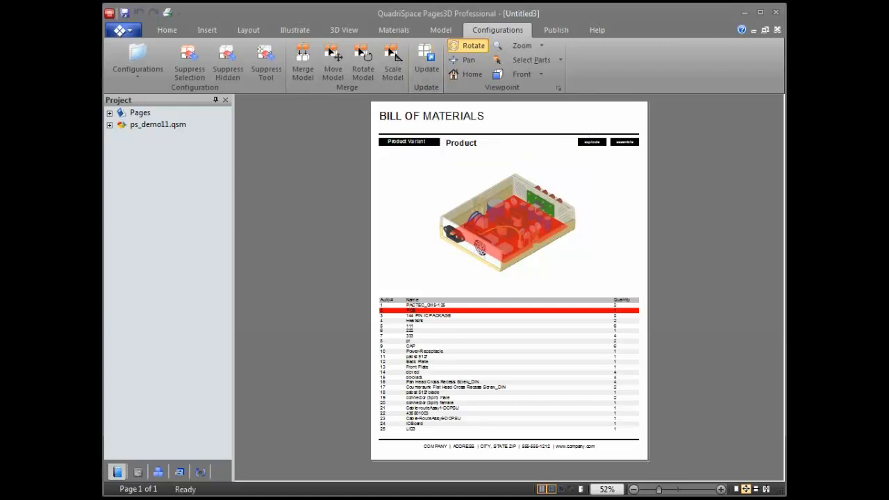